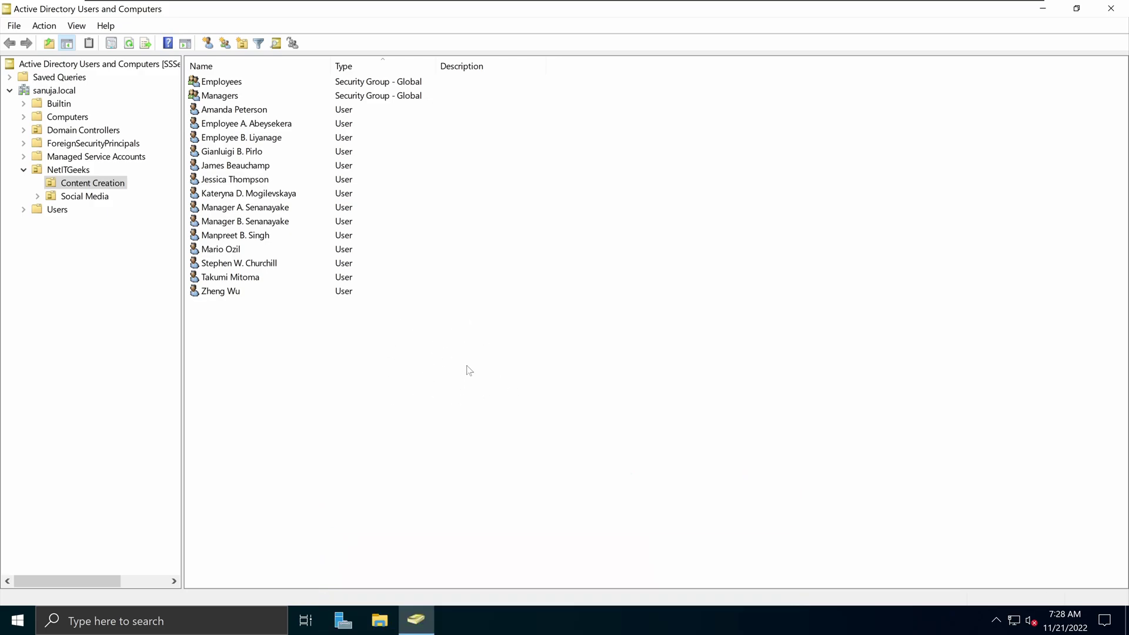
# Step: Start a new user in Content Creation and enter the user's first and last name
pyautogui.rightClick(264, 375)
pyautogui.moveTo(339, 440)
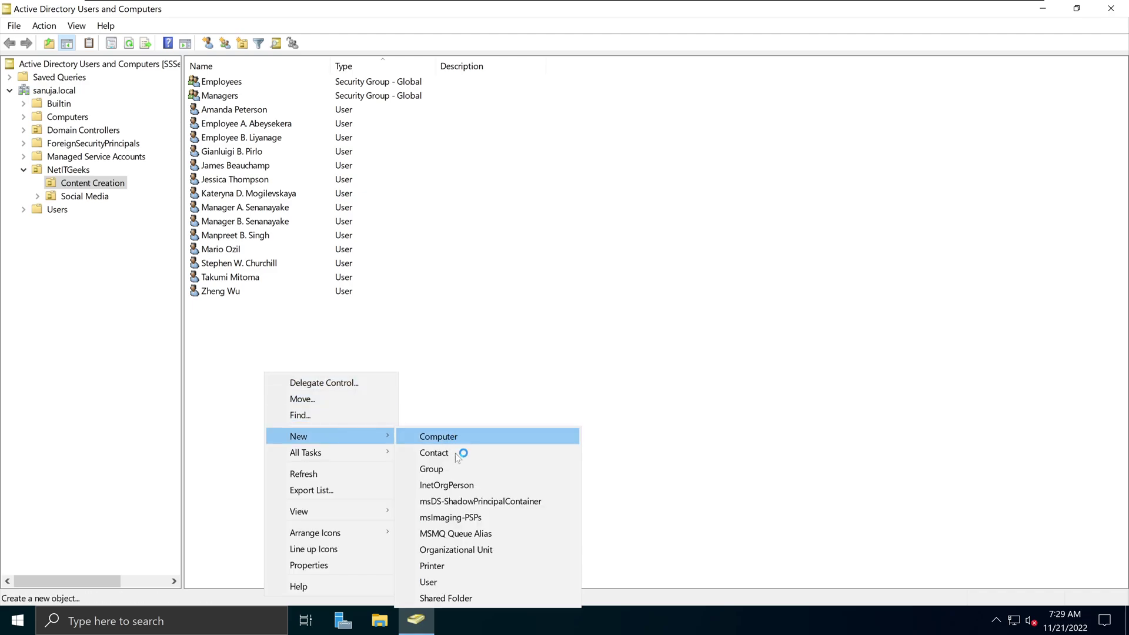
pyautogui.click(443, 583)
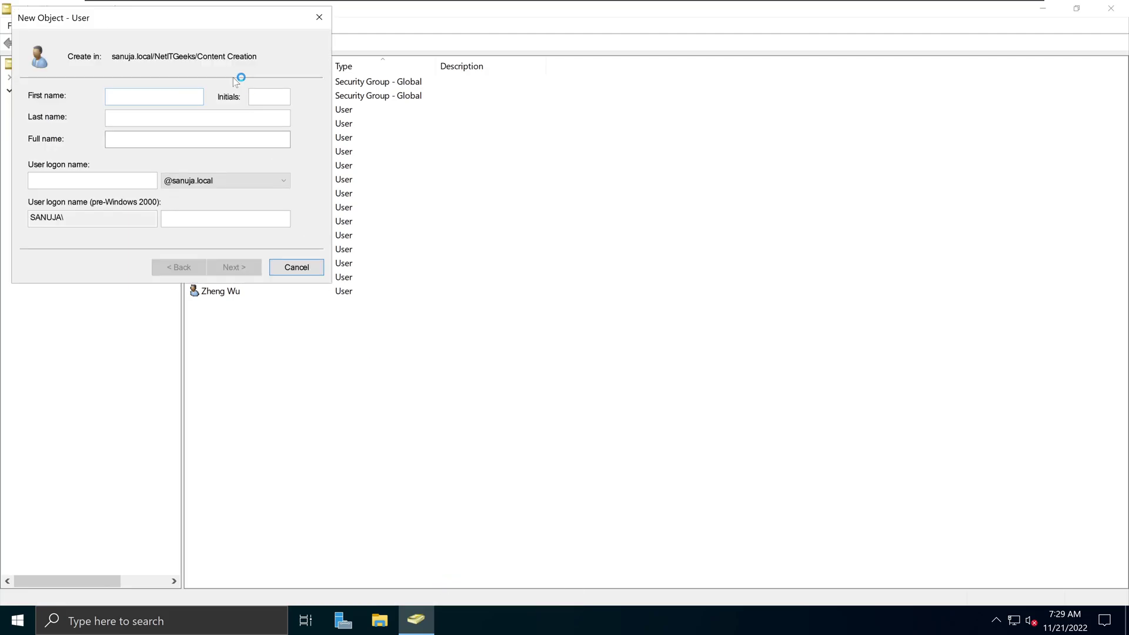
pyautogui.moveTo(212, 18); pyautogui.dragTo(637, 140)
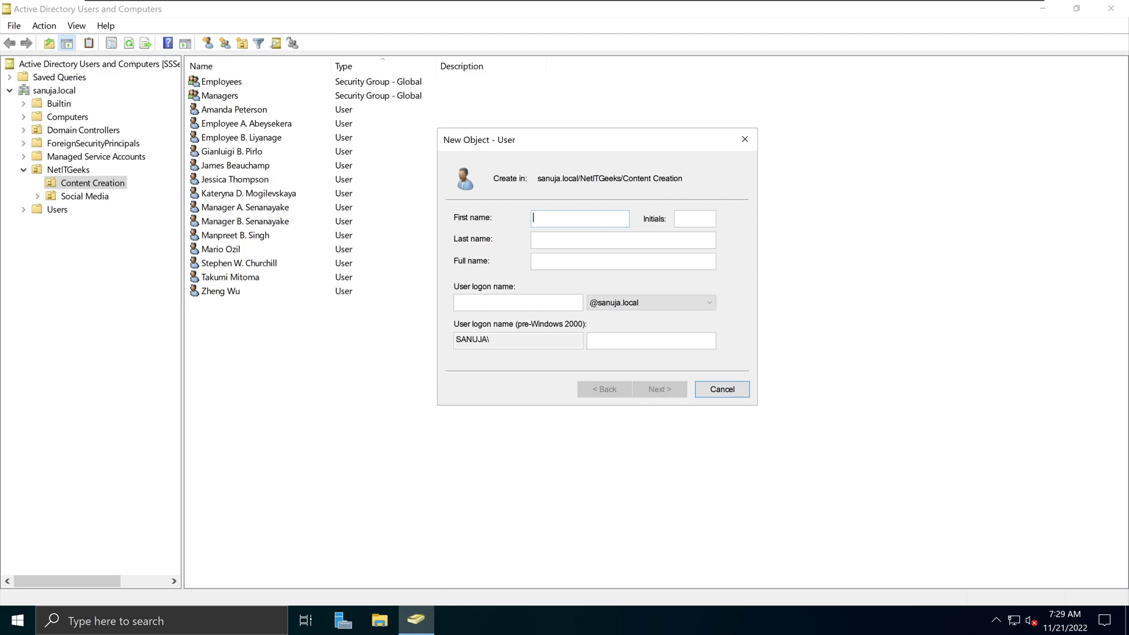
pyautogui.click(588, 240)
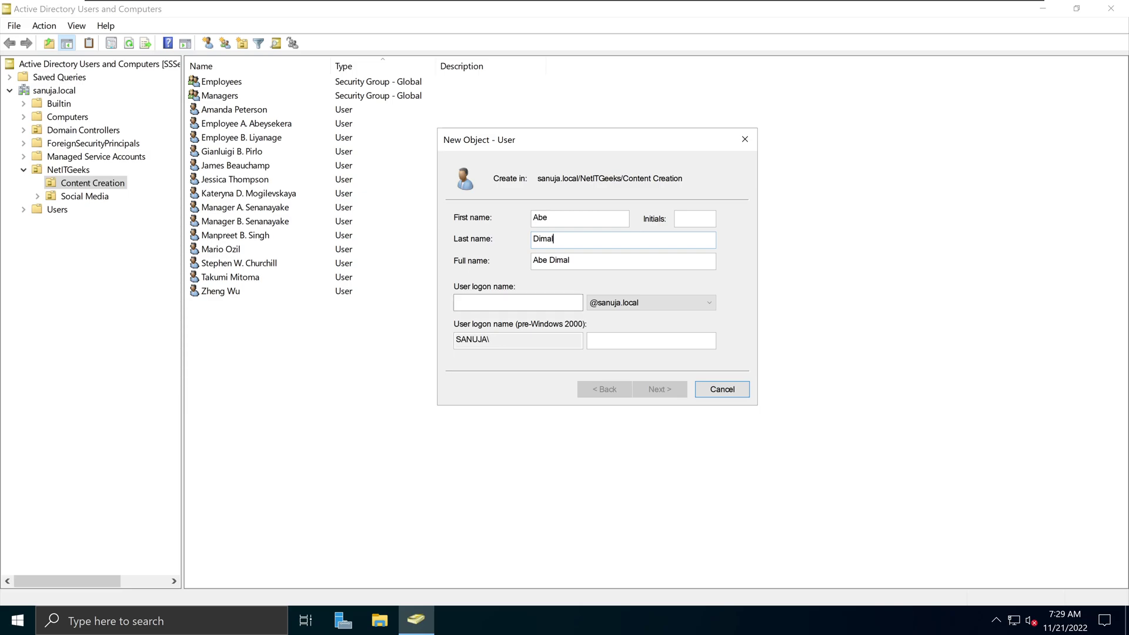
pyautogui.click(457, 302)
pyautogui.write('adi001')
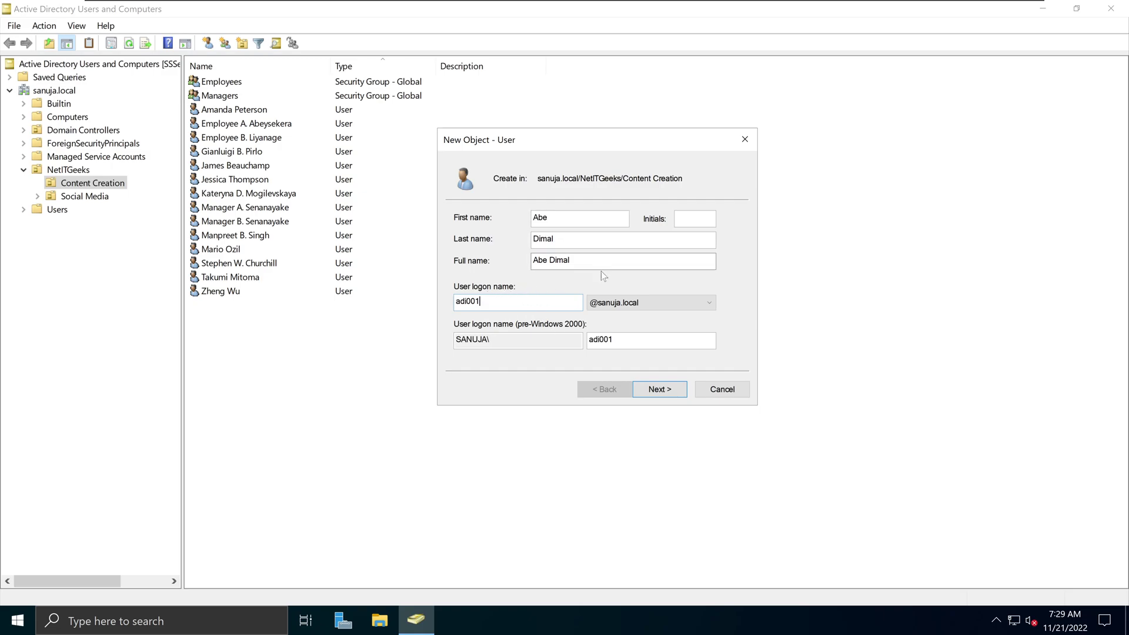
pyautogui.hotkey('ctrl', 'a')
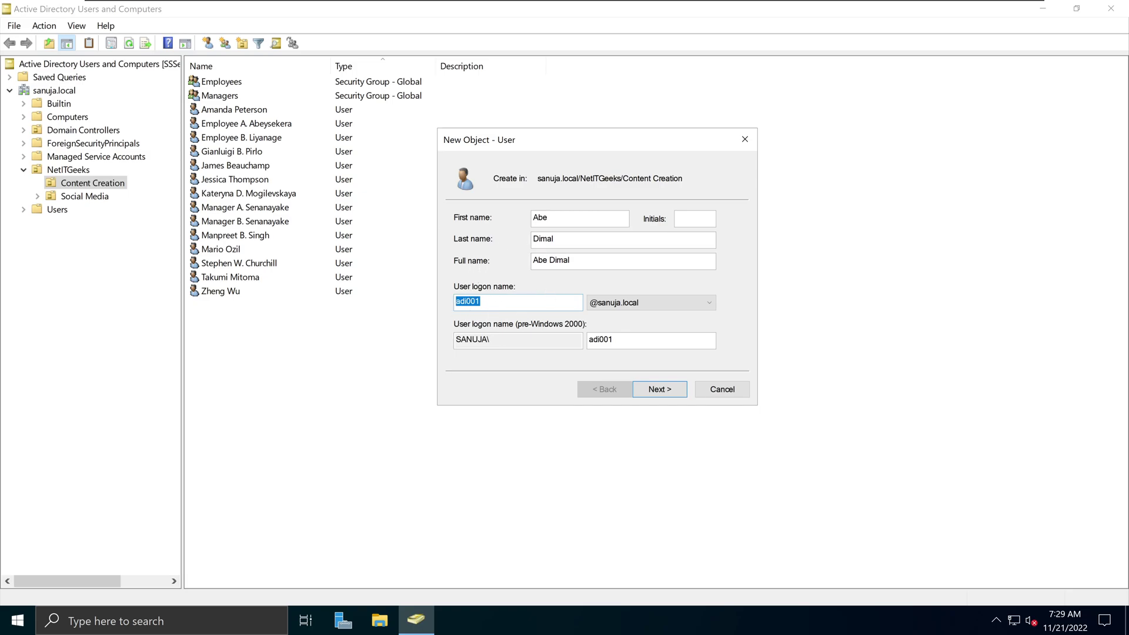
pyautogui.click(639, 301)
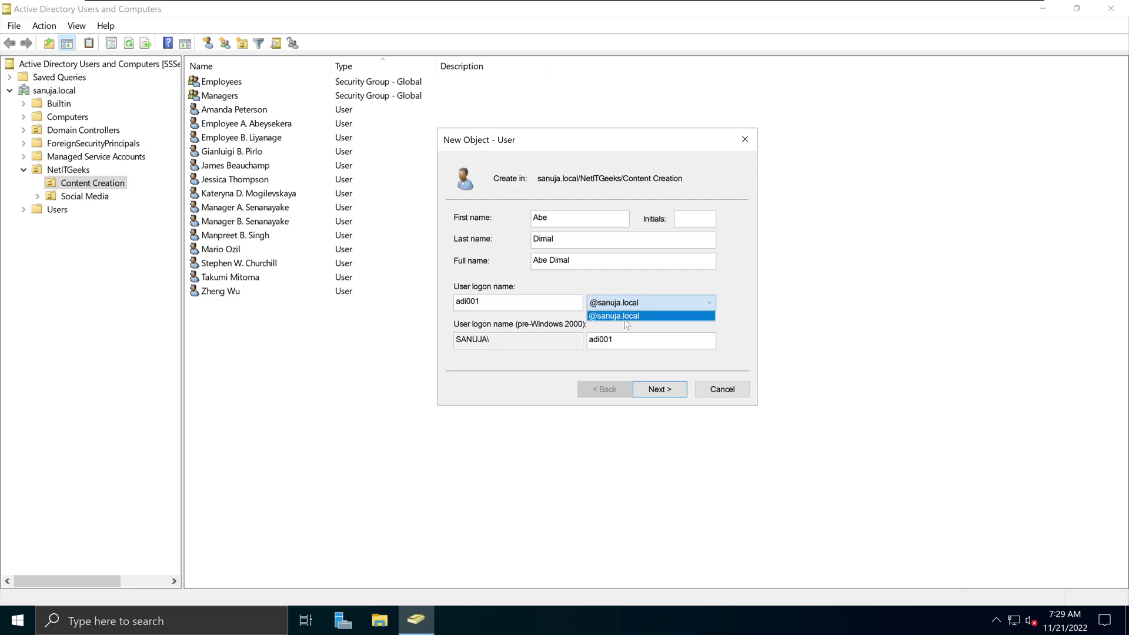
pyautogui.click(634, 318)
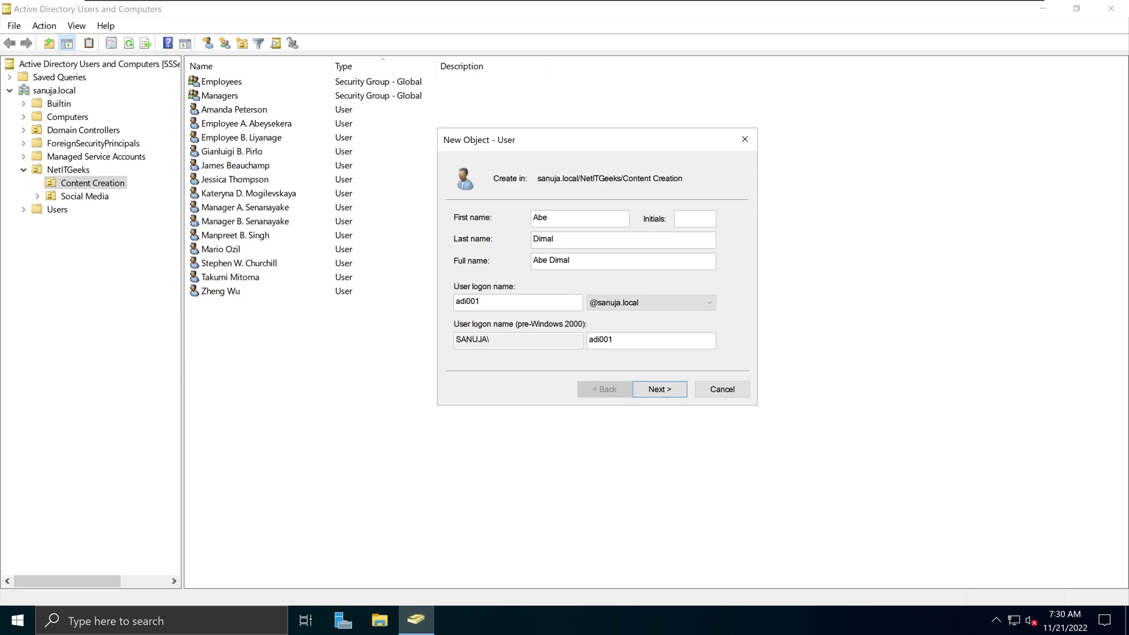
pyautogui.click(668, 393)
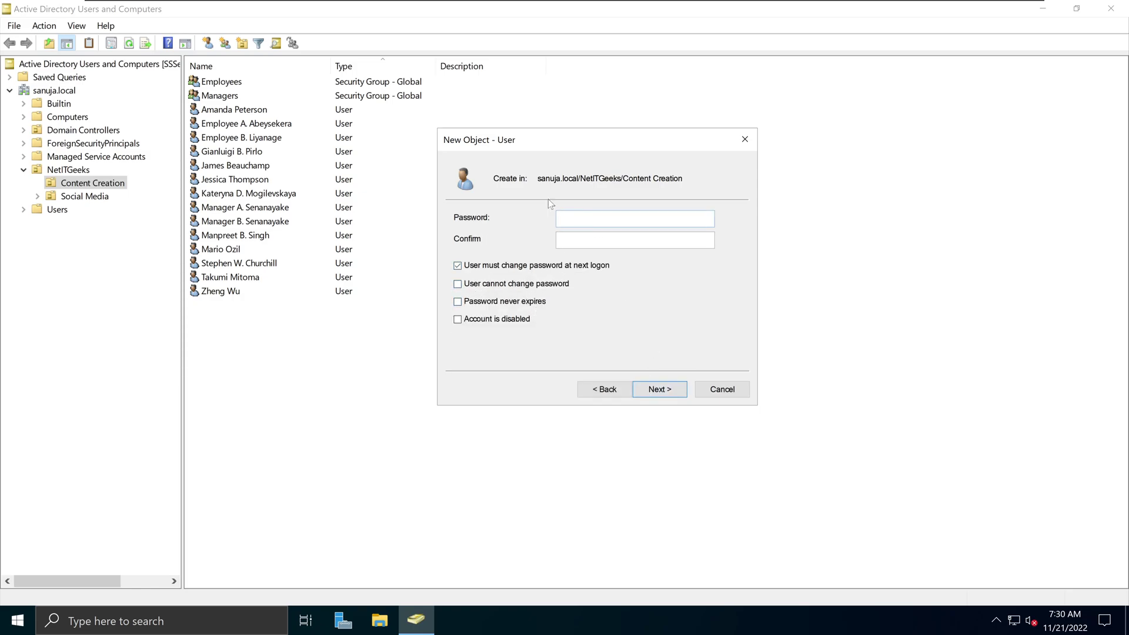
# Step: Enter the account password and its confirmation, and set Password never expires
pyautogui.write('•••••')
pyautogui.press('BackSpace')
pyautogui.press('BackSpace')
pyautogui.press('BackSpace')
pyautogui.press('BackSpace')
pyautogui.press('BackSpace')
pyautogui.write('•••••••••••')
pyautogui.press('Tab')
pyautogui.write('•••••••••')
pyautogui.press('BackSpace')
pyautogui.press('BackSpace')
pyautogui.press('BackSpace')
pyautogui.press('BackSpace')
pyautogui.press('BackSpace')
pyautogui.press('BackSpace')
pyautogui.press('BackSpace')
pyautogui.press('BackSpace')
pyautogui.press('BackSpace')
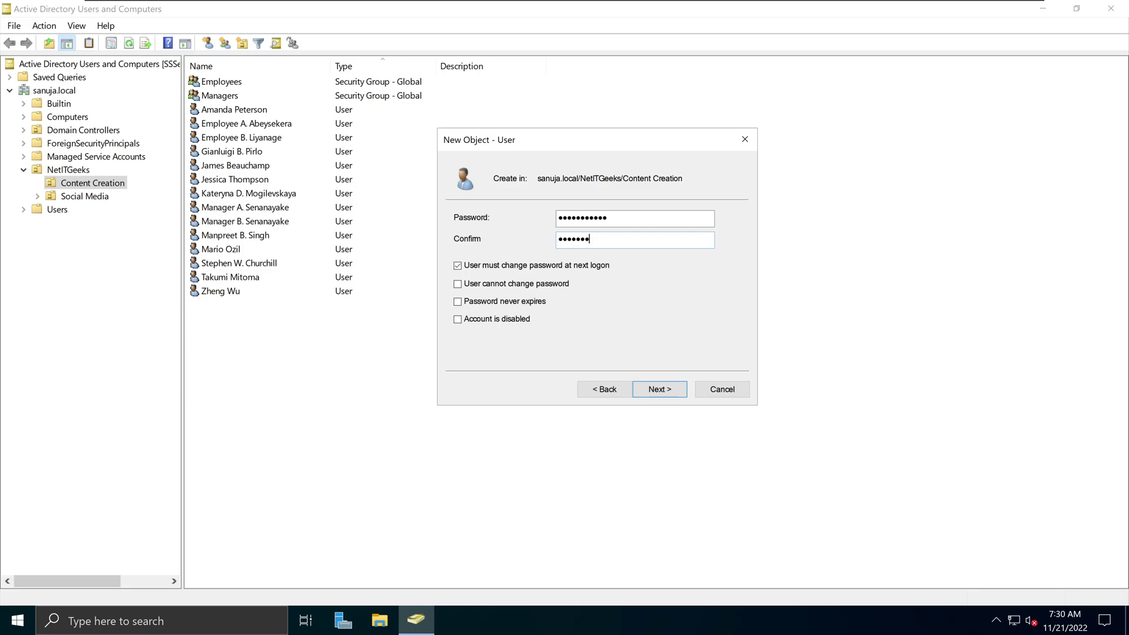
pyautogui.write('•••')
pyautogui.press('BackSpace')
pyautogui.press('BackSpace')
pyautogui.press('BackSpace')
pyautogui.write('•••')
pyautogui.press('BackSpace')
pyautogui.press('BackSpace')
pyautogui.press('BackSpace')
pyautogui.write('••••••••••')
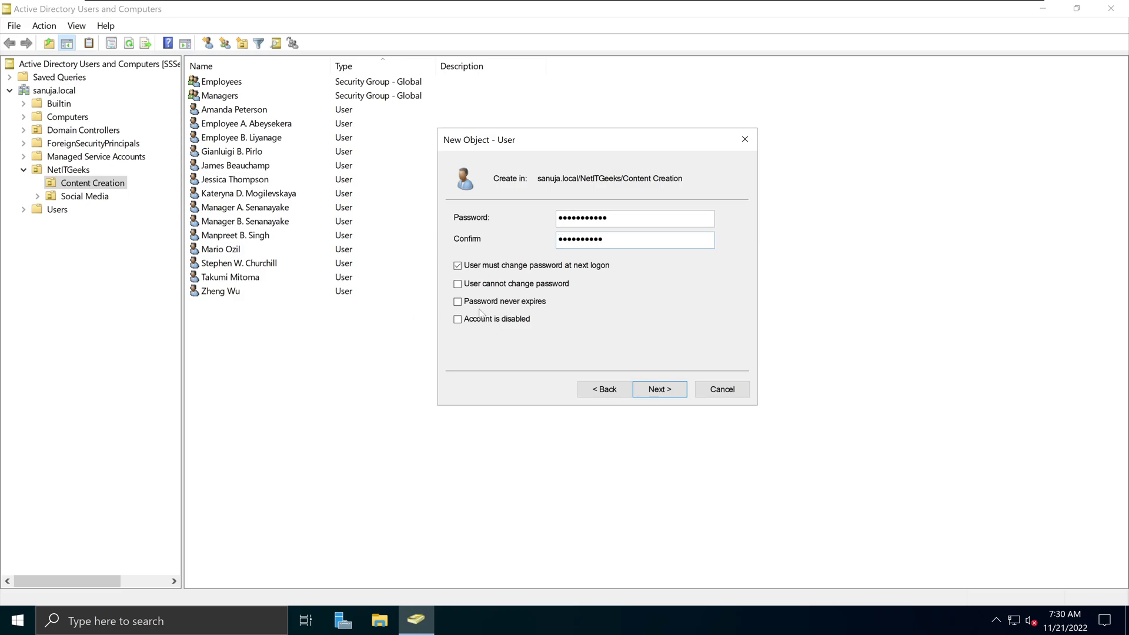
pyautogui.click(523, 304)
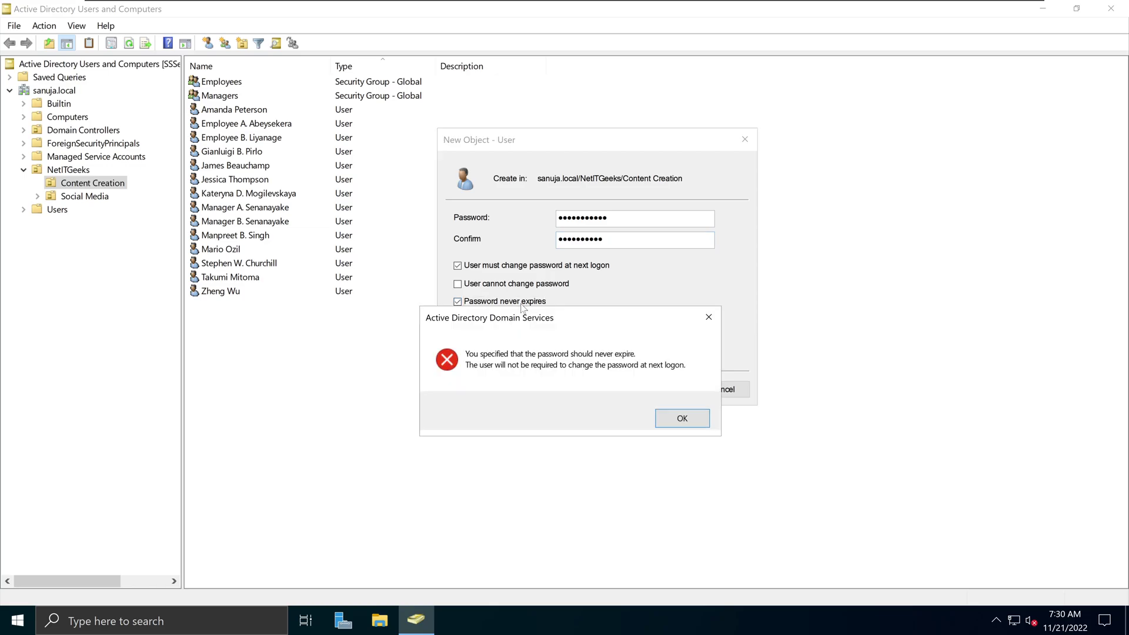
pyautogui.click(665, 417)
# Step: Retype a matching password and confirmation after the mismatch error, reaching the summary page
pyautogui.click(673, 394)
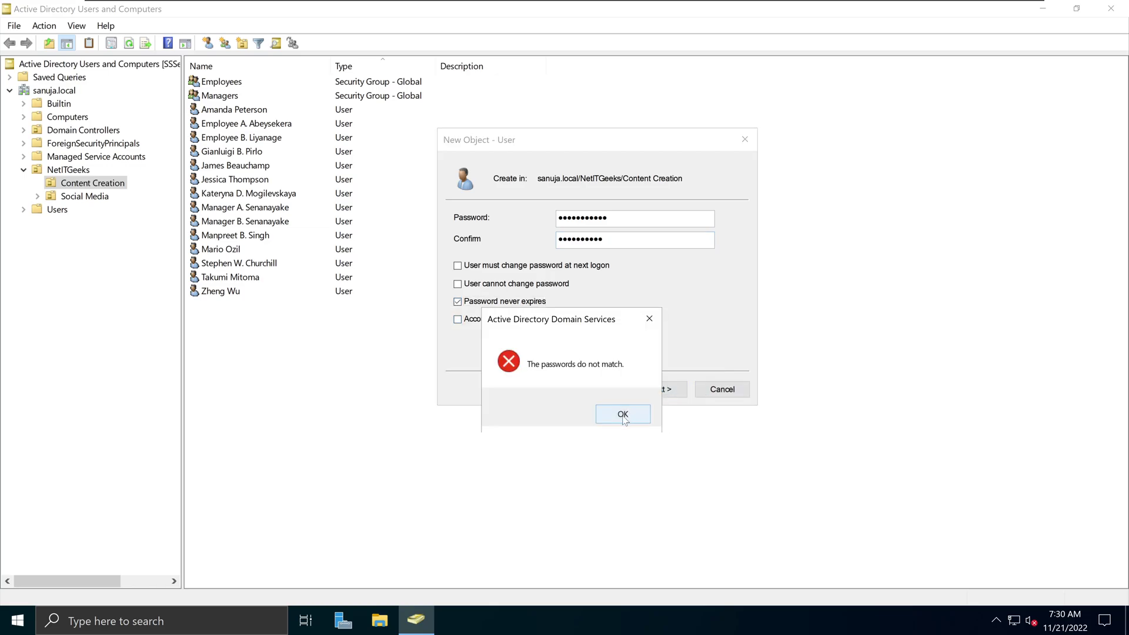
pyautogui.click(623, 414)
pyautogui.write('•••••••••')
pyautogui.press('BackSpace')
pyautogui.press('BackSpace')
pyautogui.press('BackSpace')
pyautogui.press('BackSpace')
pyautogui.press('BackSpace')
pyautogui.press('BackSpace')
pyautogui.press('BackSpace')
pyautogui.press('BackSpace')
pyautogui.press('BackSpace')
pyautogui.write('•••••••••••')
pyautogui.press('Tab')
pyautogui.write('•••••••••••')
pyautogui.click(673, 393)
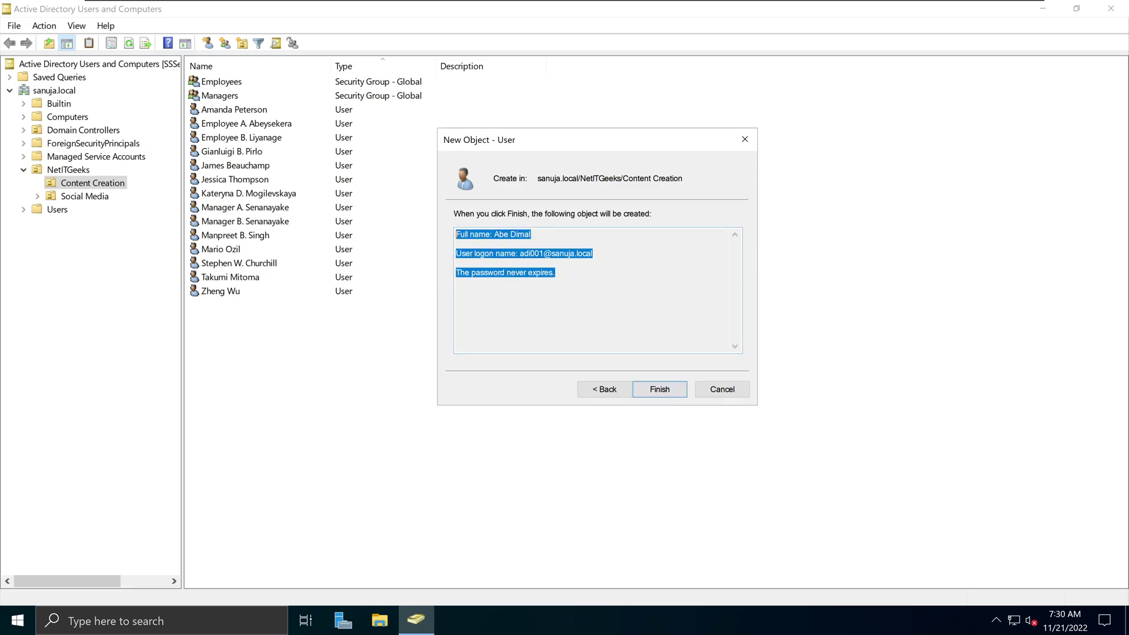
# Step: Review the adi001 account summary and finish creating the user in Content Creation
pyautogui.doubleClick(524, 273)
pyautogui.click(528, 272)
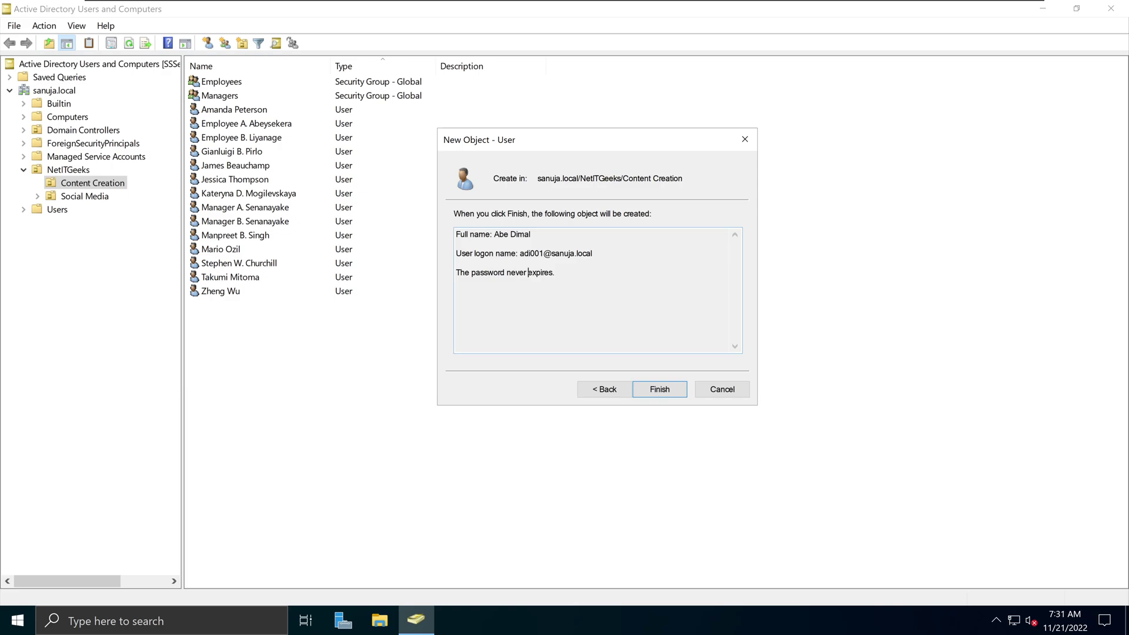
pyautogui.moveTo(470, 234); pyautogui.dragTo(457, 291)
pyautogui.click(663, 390)
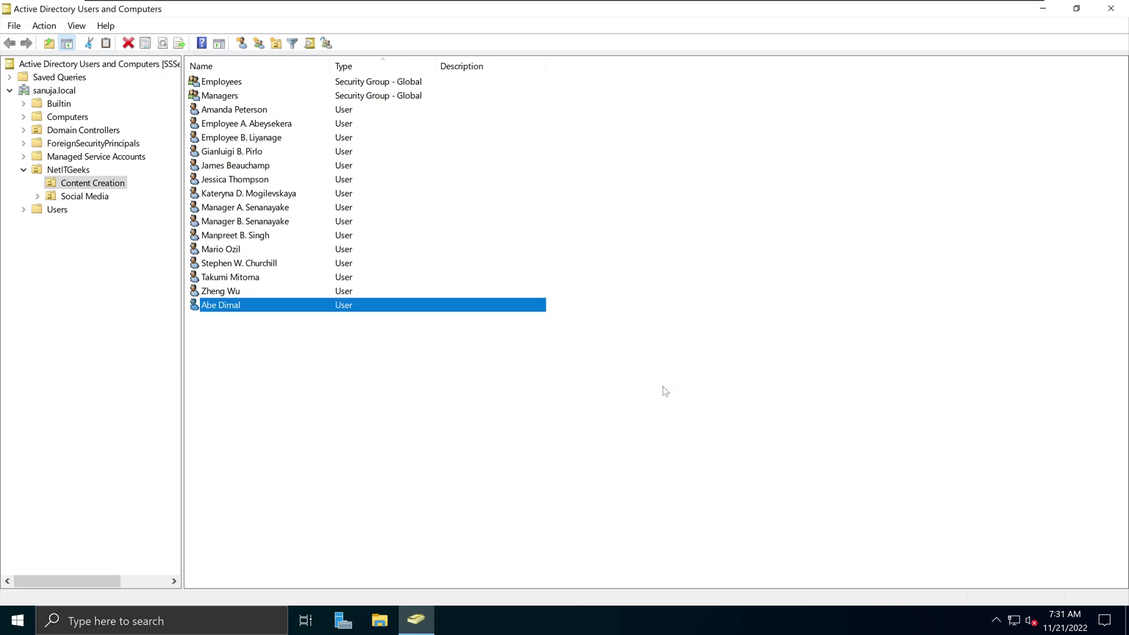
pyautogui.click(669, 380)
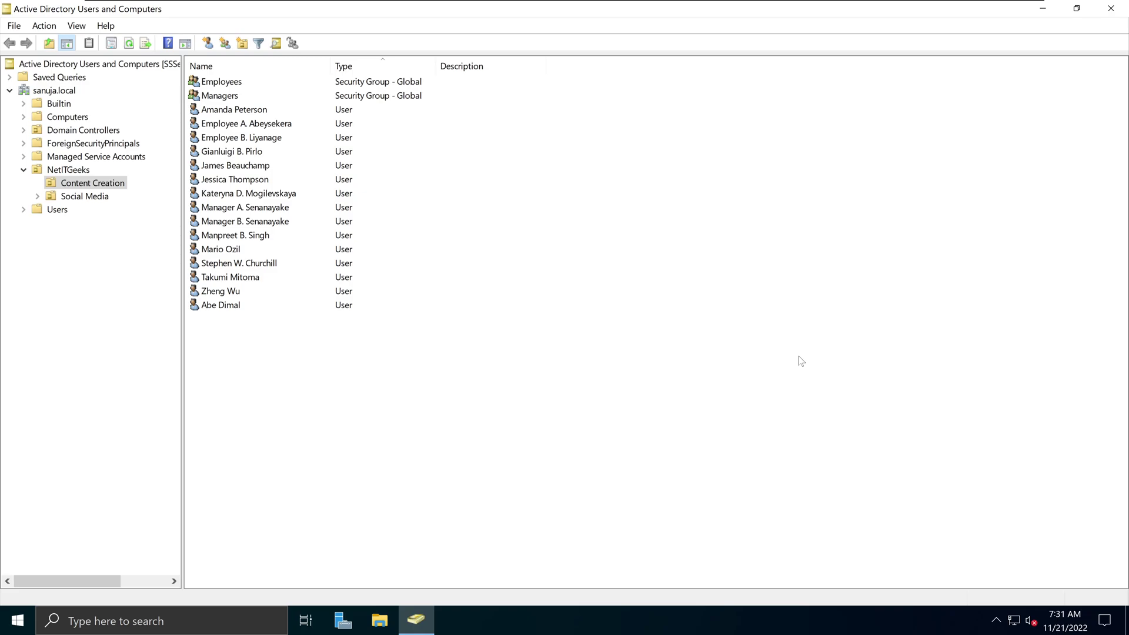
pyautogui.click(238, 305)
pyautogui.rightClick(233, 305)
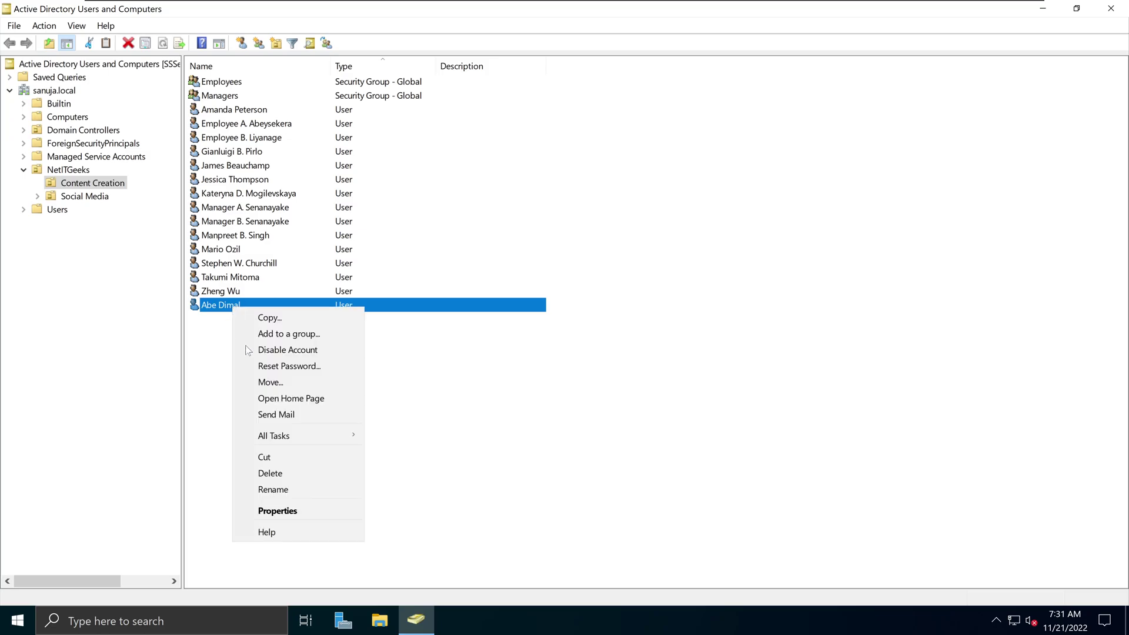
pyautogui.click(316, 514)
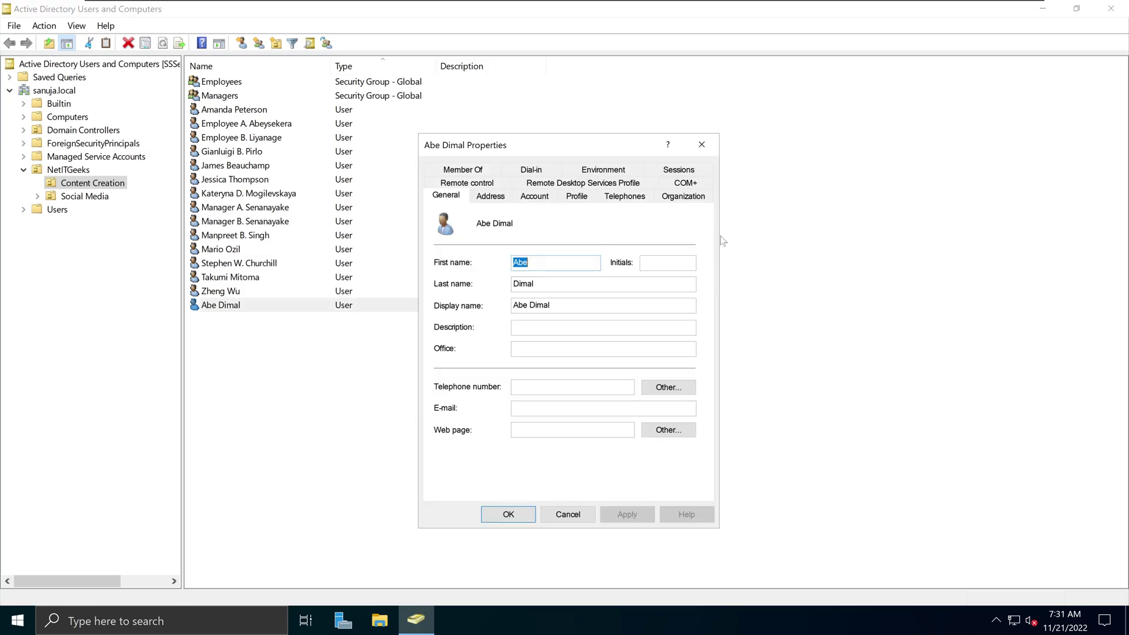
pyautogui.click(576, 201)
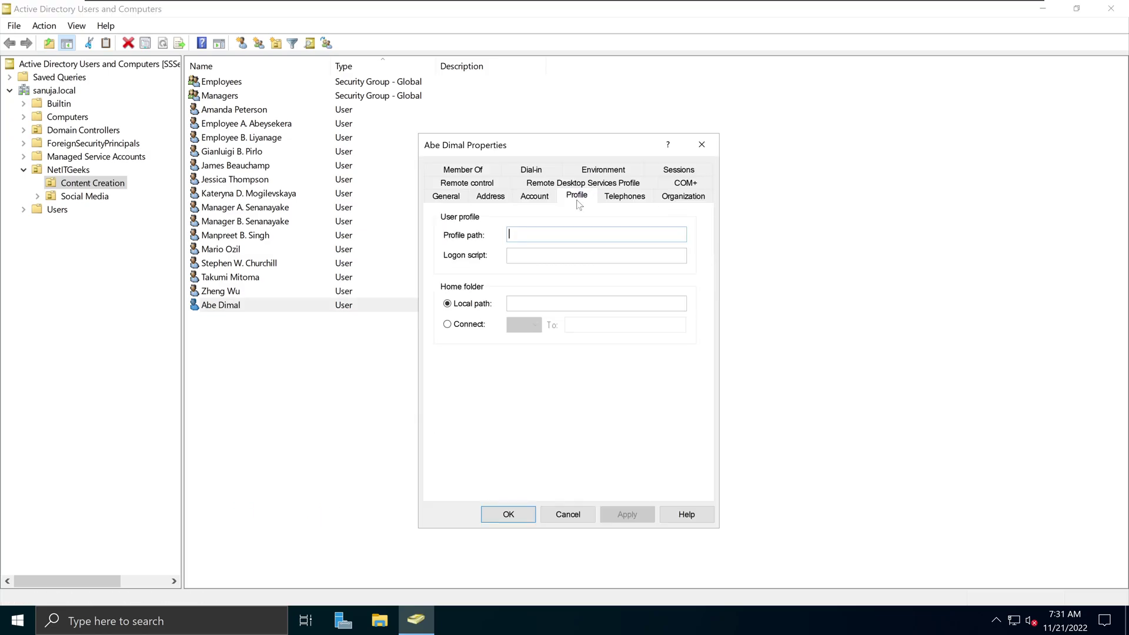
pyautogui.click(479, 330)
pyautogui.click(524, 324)
pyautogui.click(565, 353)
pyautogui.click(477, 306)
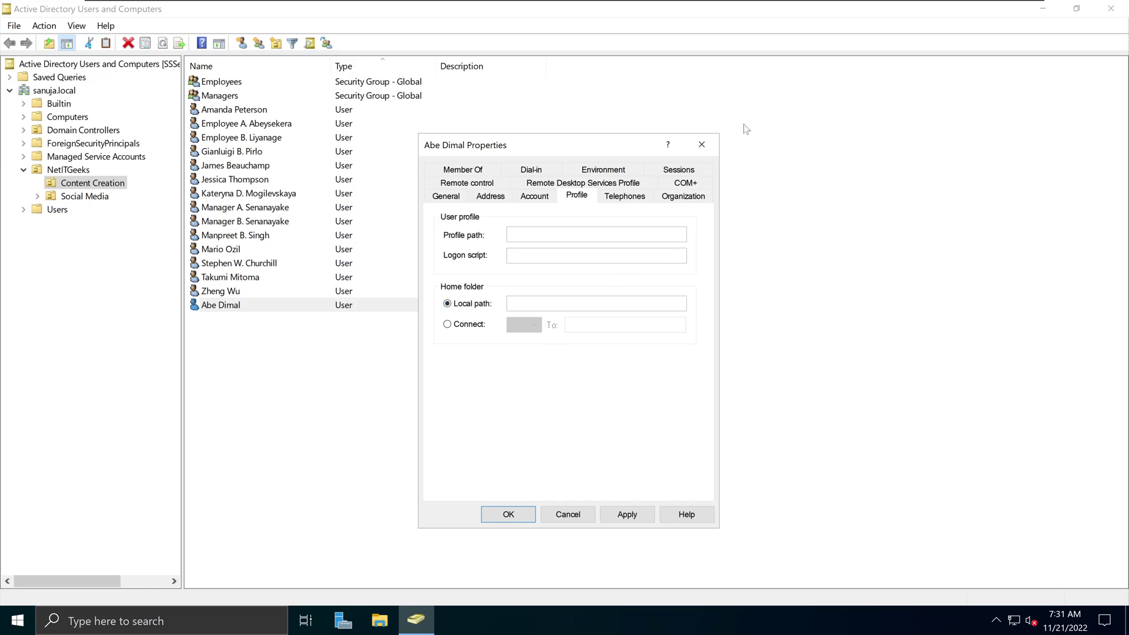
pyautogui.click(702, 144)
pyautogui.click(382, 621)
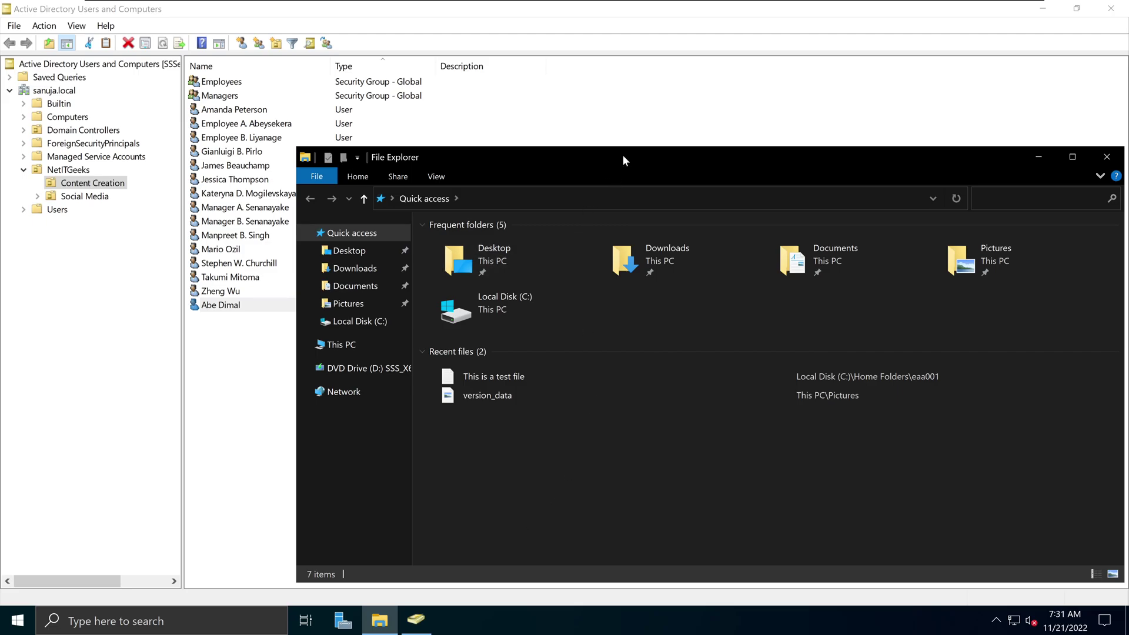
# Step: Open C:\Home Folders in File Explorer and place the restored window on the right
pyautogui.doubleClick(623, 154)
pyautogui.click(59, 200)
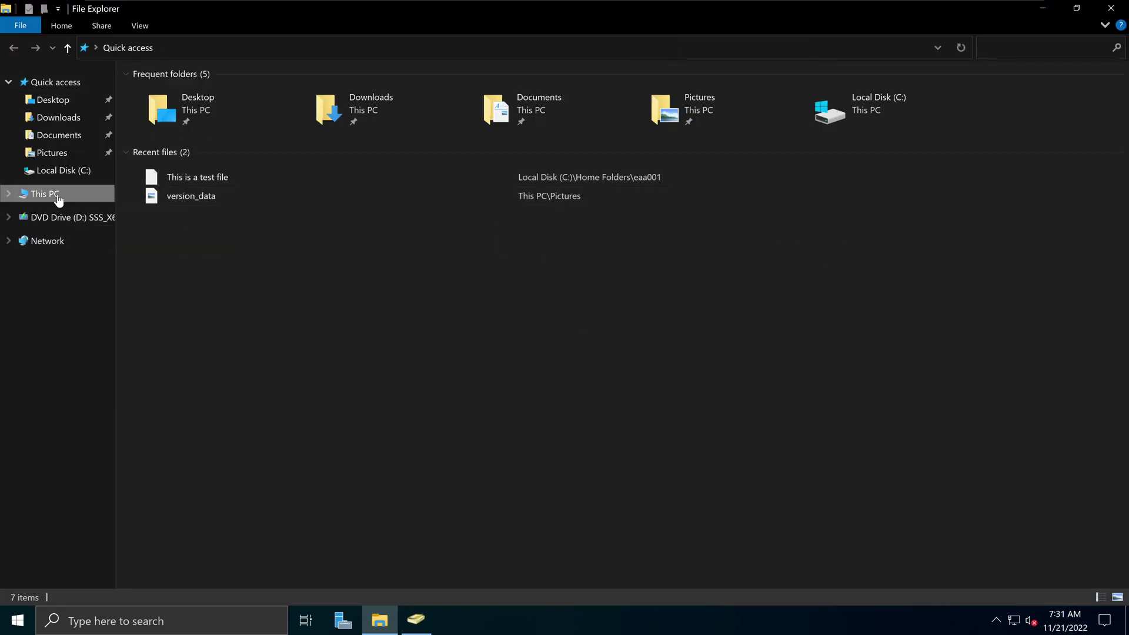
pyautogui.doubleClick(233, 205)
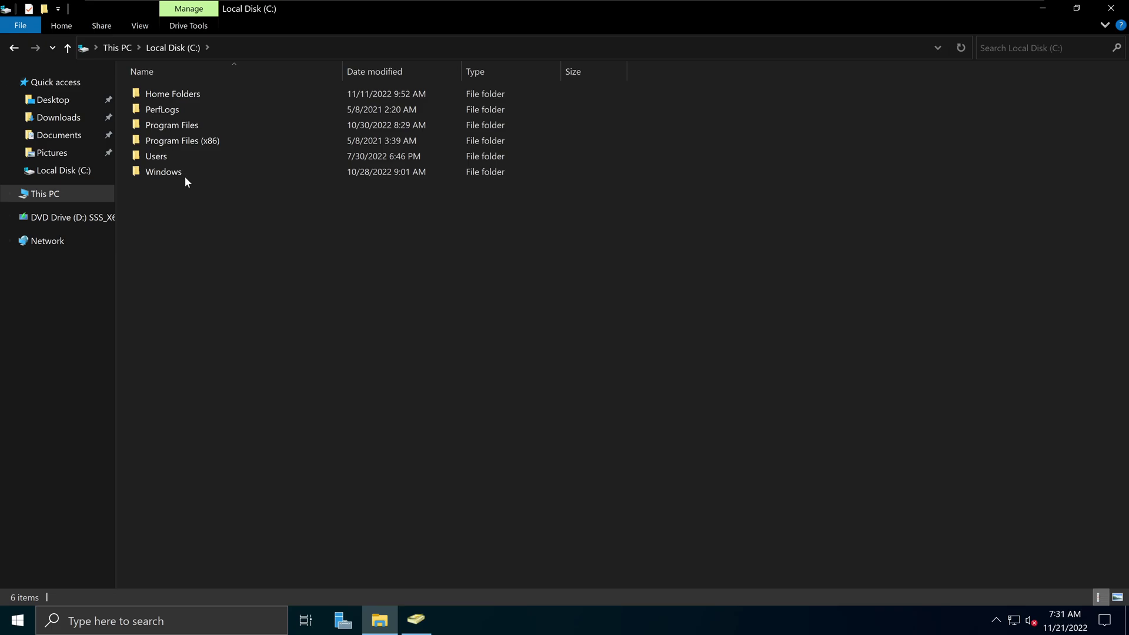
pyautogui.click(171, 95)
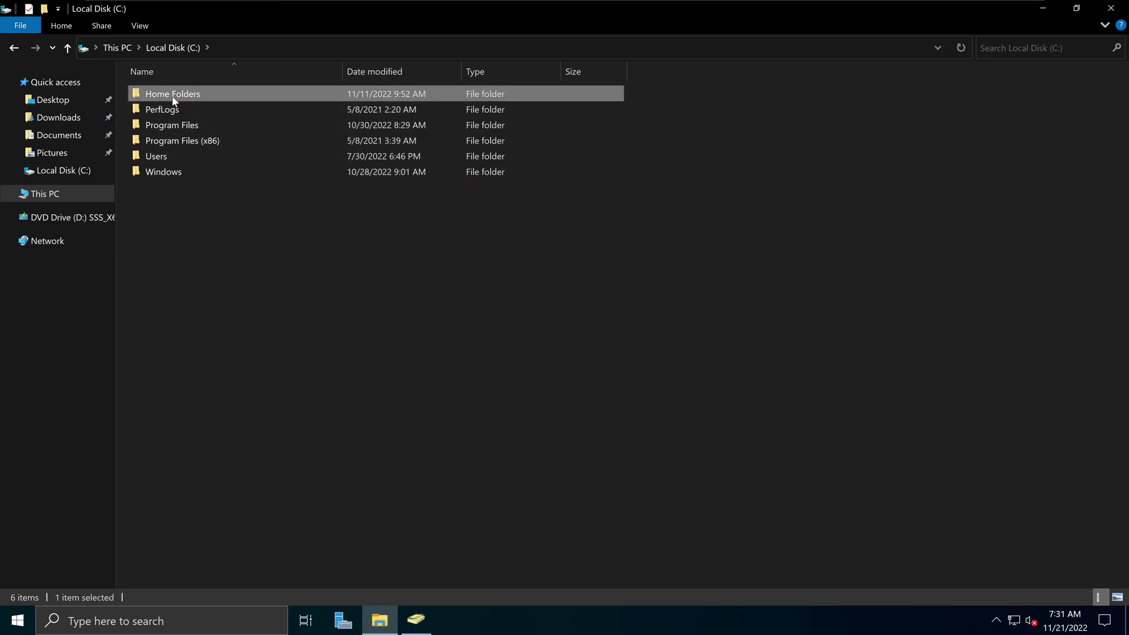
pyautogui.doubleClick(173, 95)
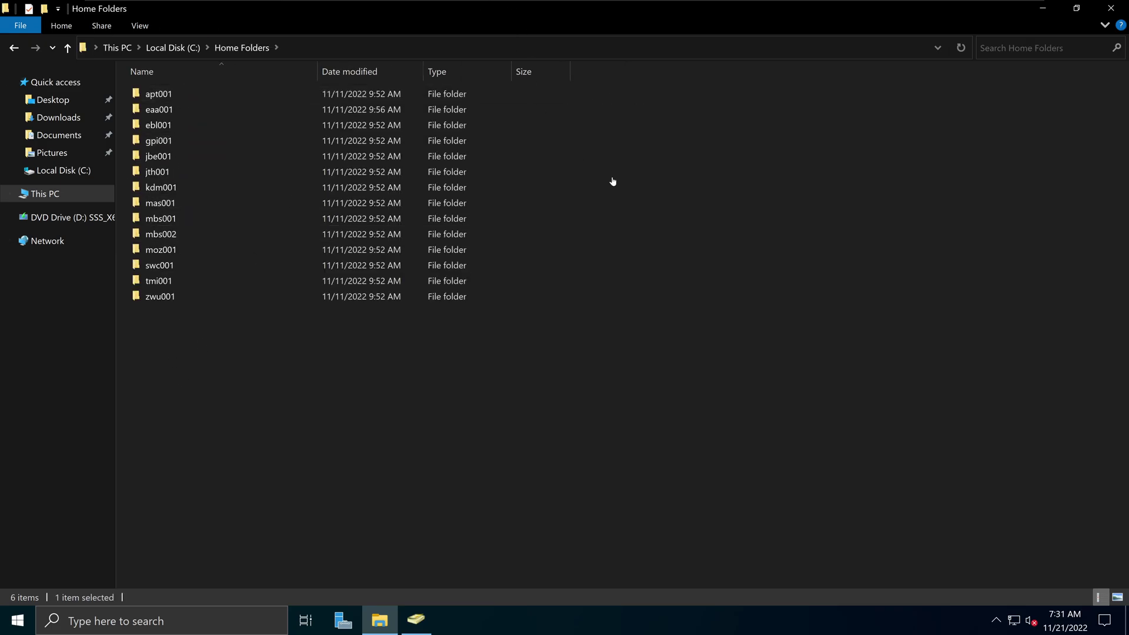
pyautogui.click(1077, 9)
pyautogui.moveTo(592, 168); pyautogui.dragTo(719, 163)
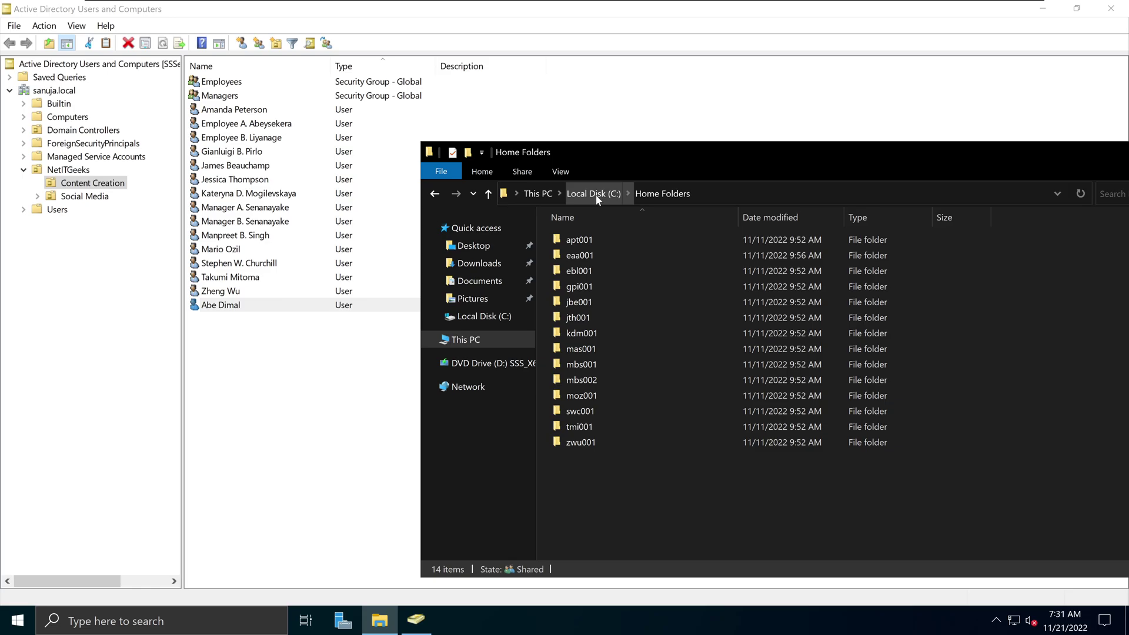
# Step: Copy the logon name adi001 from the Account tab of the user's properties
pyautogui.rightClick(251, 307)
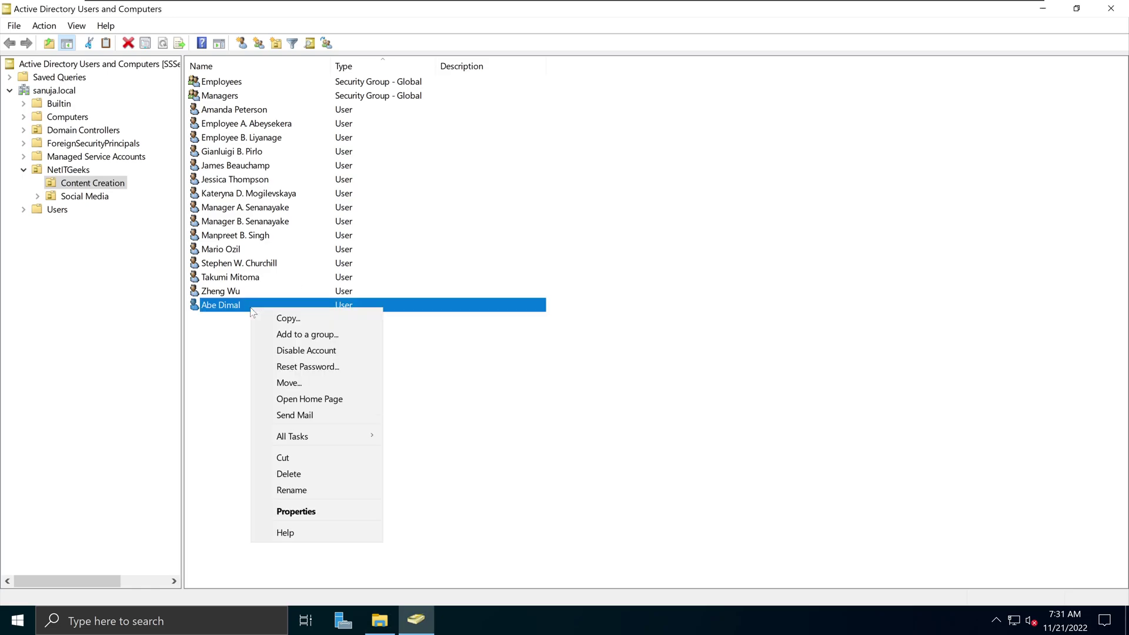
pyautogui.click(320, 512)
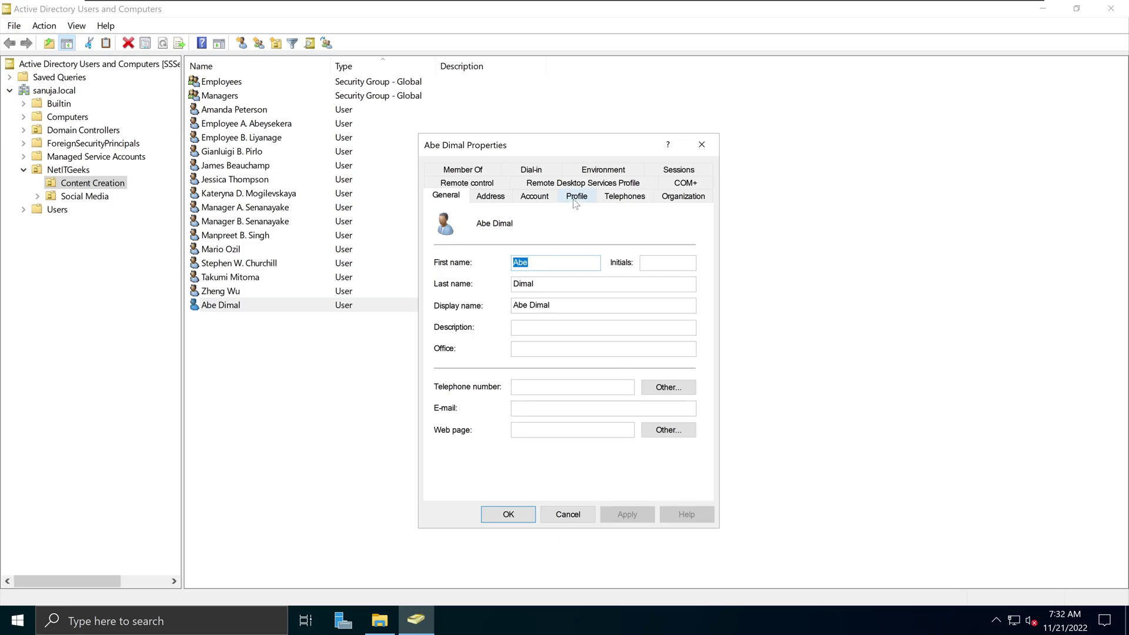
pyautogui.click(547, 201)
pyautogui.hotkey('ctrl', 'c')
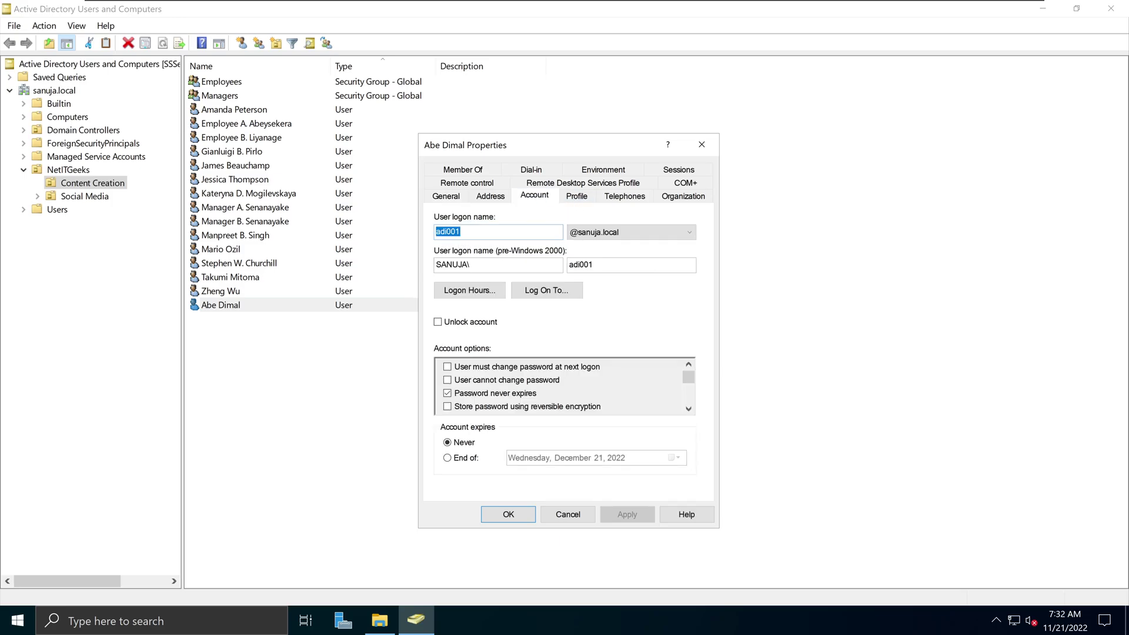
pyautogui.rightClick(448, 235)
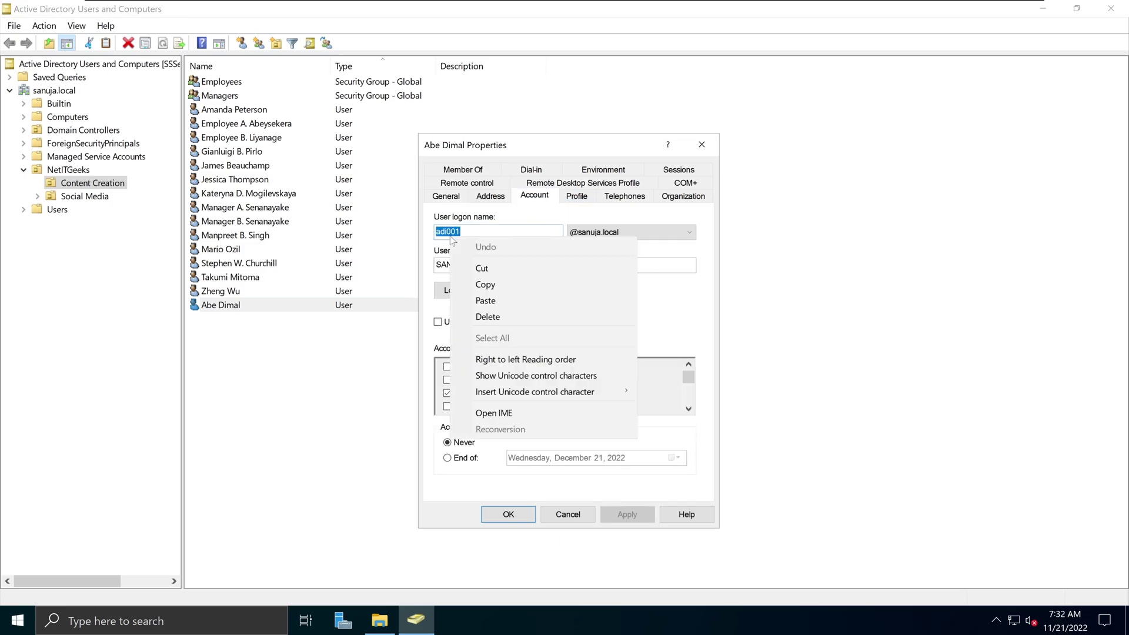
pyautogui.click(489, 289)
pyautogui.click(377, 627)
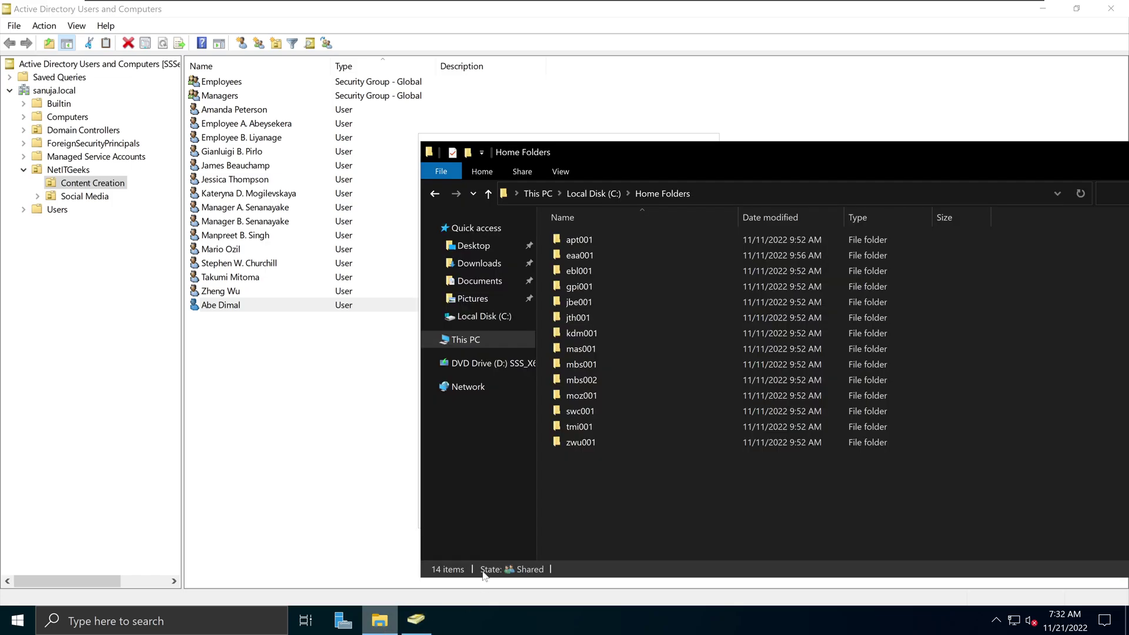
# Step: Create a new folder in Home Folders named adi001 by pasting the copied logon name
pyautogui.rightClick(587, 504)
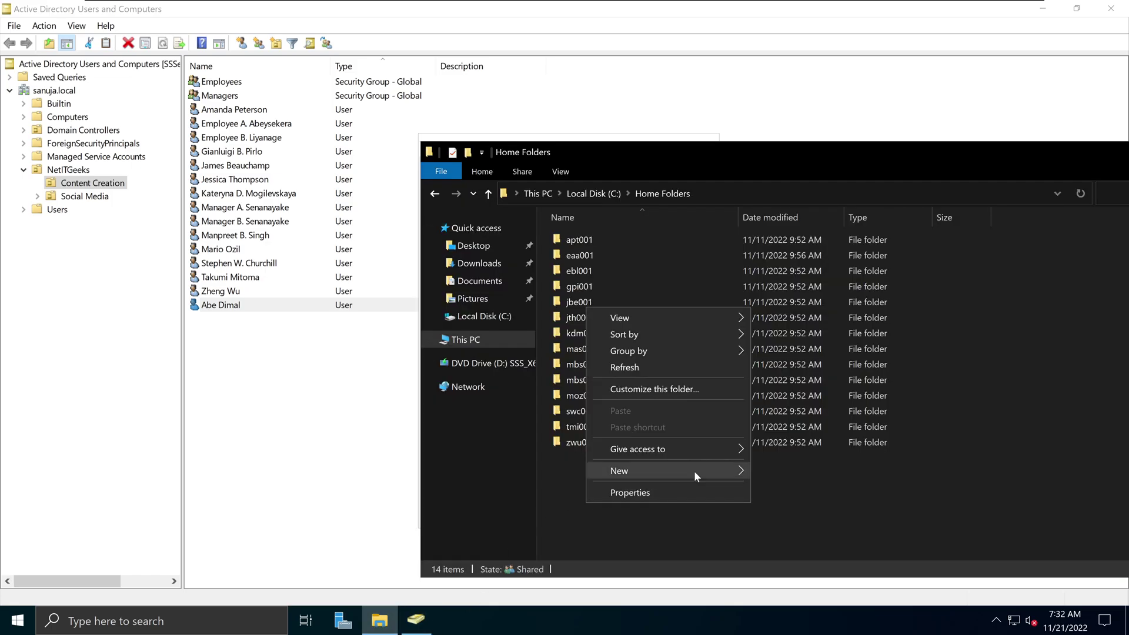
pyautogui.moveTo(694, 471)
pyautogui.click(821, 470)
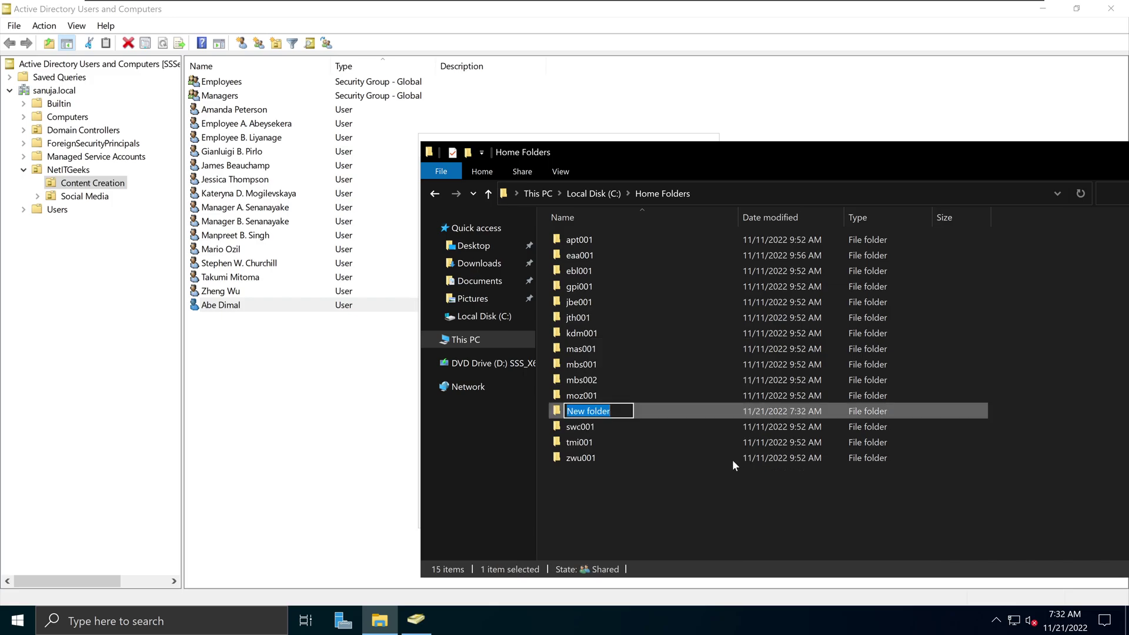
pyautogui.rightClick(591, 414)
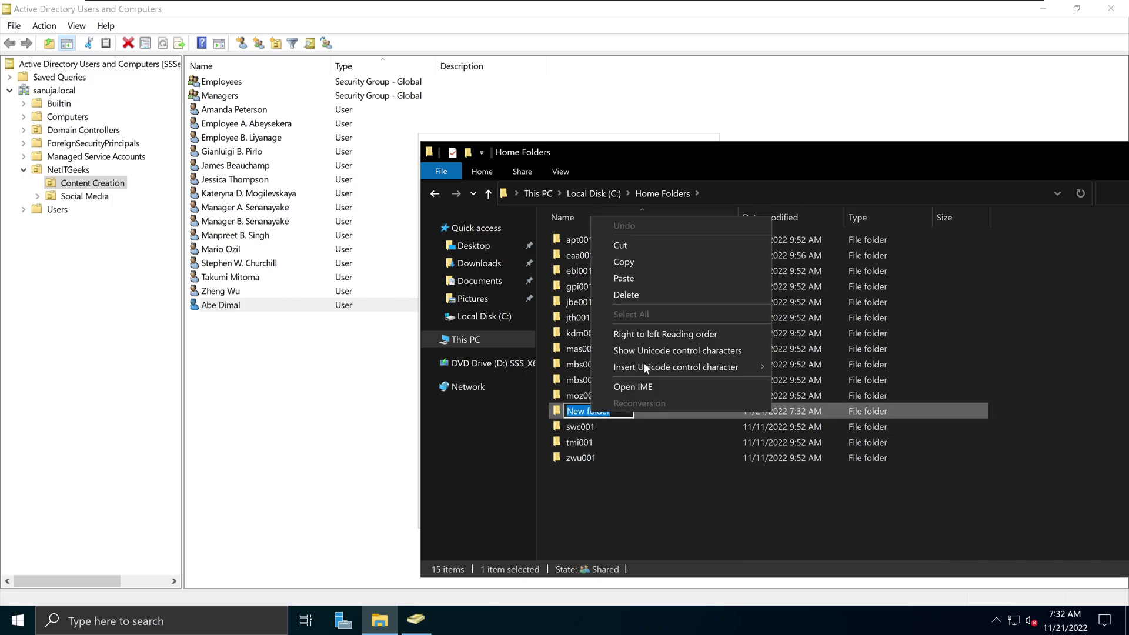
pyautogui.click(645, 280)
pyautogui.press('Return')
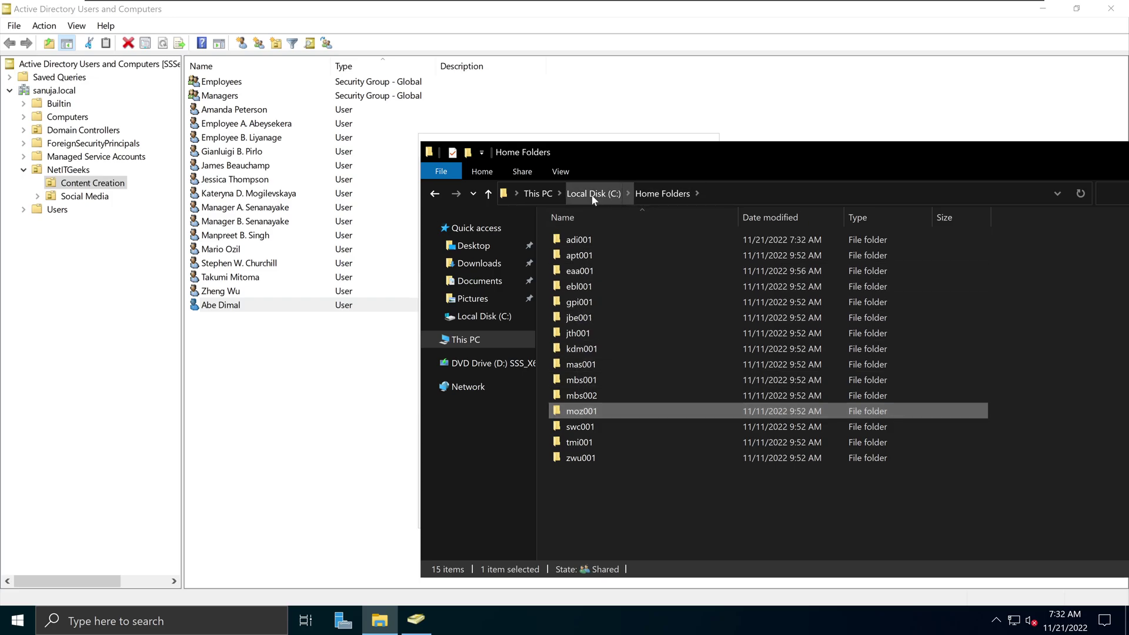
pyautogui.click(587, 236)
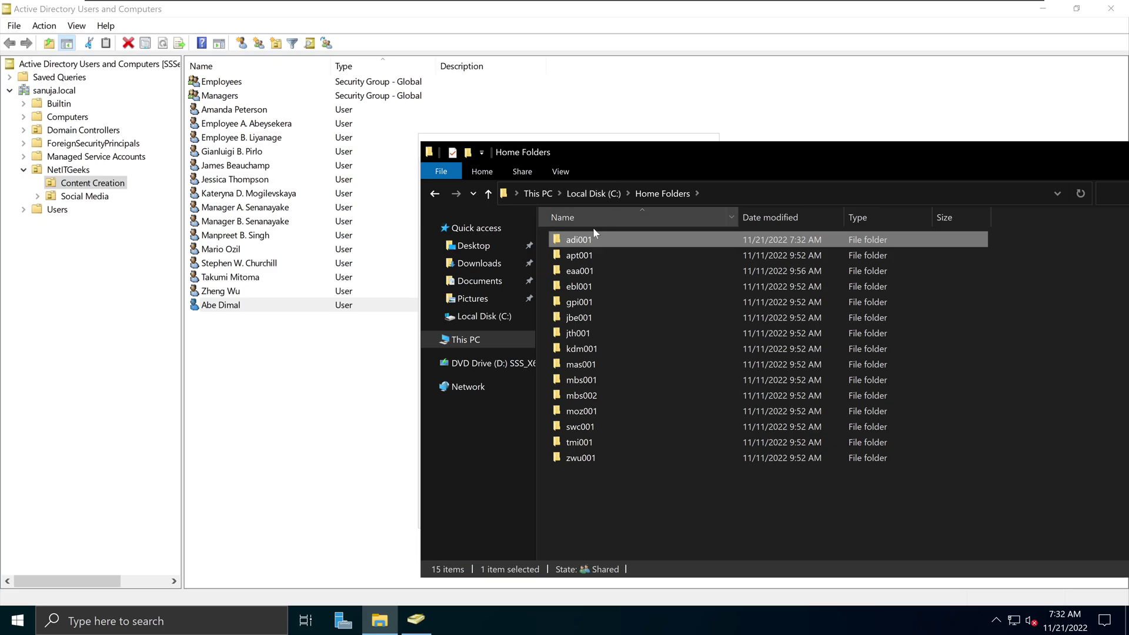
pyautogui.rightClick(587, 237)
pyautogui.click(633, 488)
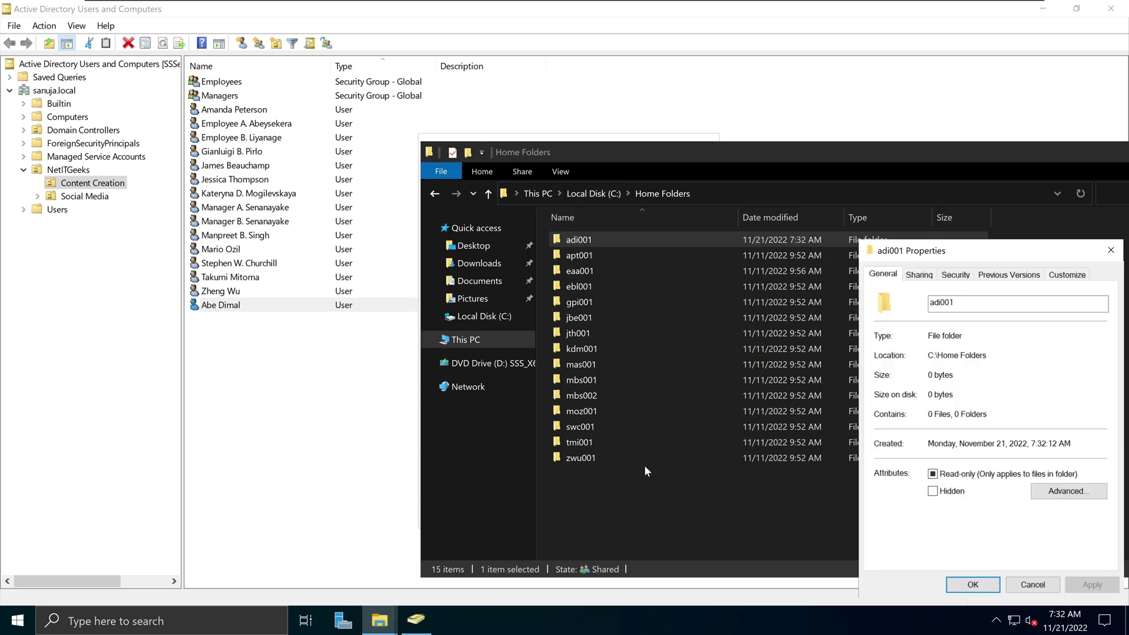
pyautogui.moveTo(970, 250); pyautogui.dragTo(602, 222)
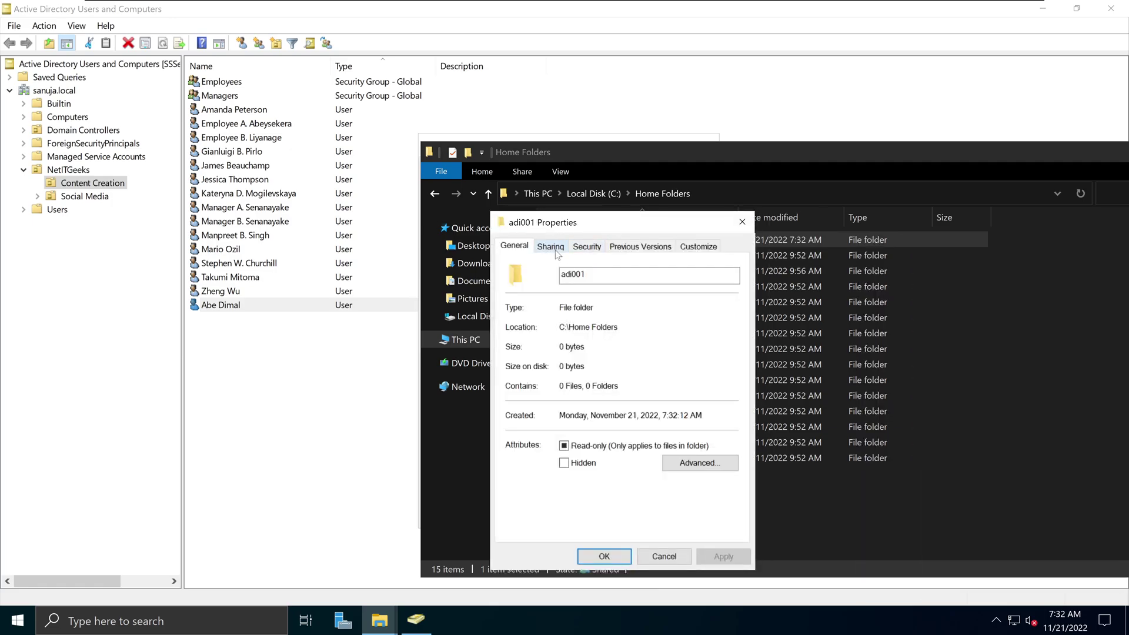
pyautogui.click(589, 248)
pyautogui.click(539, 321)
pyautogui.click(560, 305)
pyautogui.click(561, 316)
pyautogui.click(553, 304)
pyautogui.click(551, 318)
pyautogui.click(561, 330)
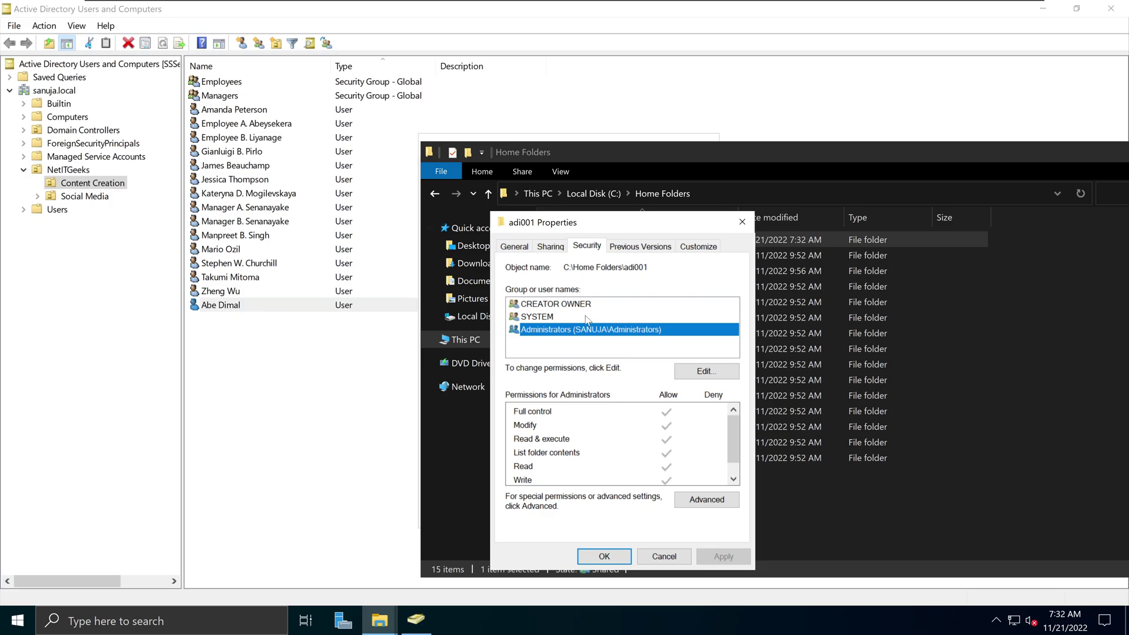
pyautogui.click(551, 318)
pyautogui.click(565, 306)
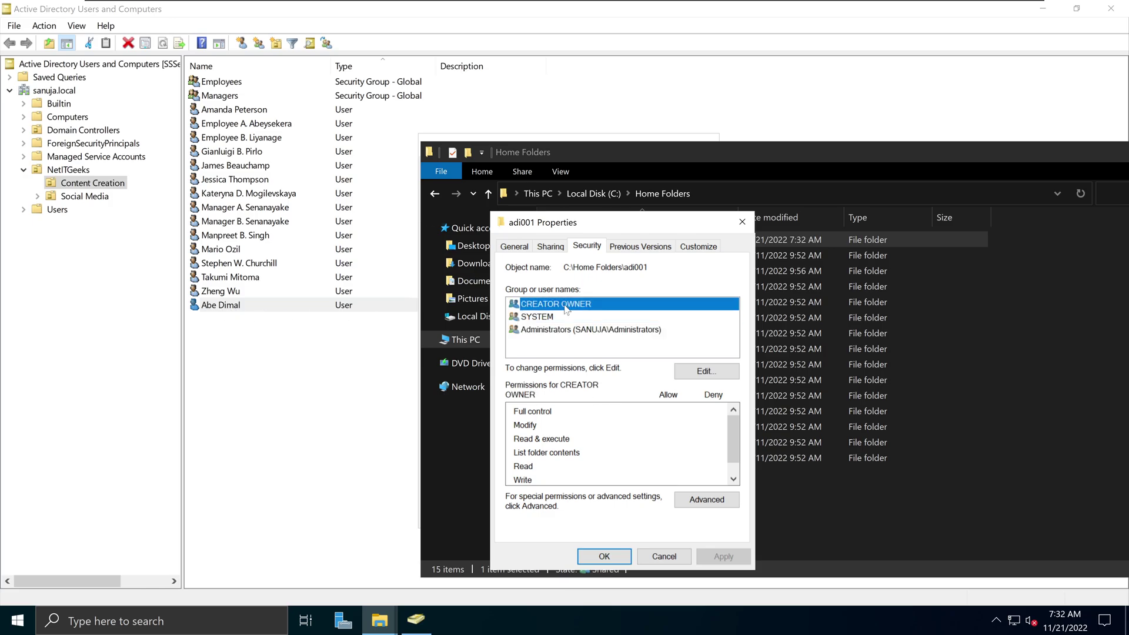
pyautogui.click(550, 318)
pyautogui.click(743, 222)
pyautogui.click(588, 257)
pyautogui.rightClick(588, 256)
pyautogui.click(631, 505)
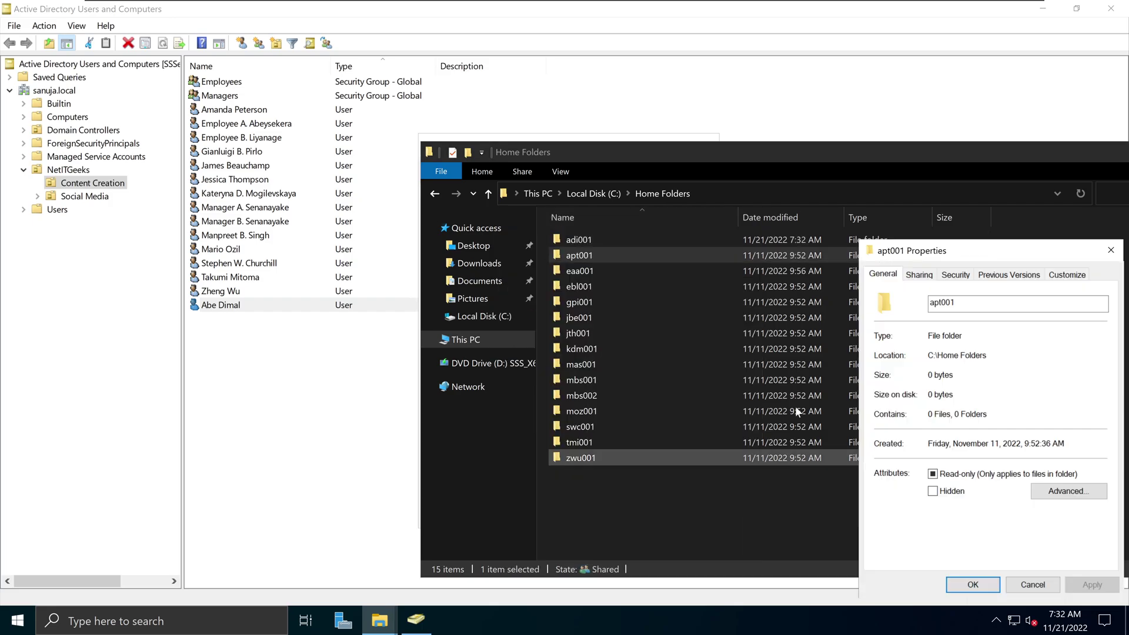
pyautogui.moveTo(1028, 256); pyautogui.dragTo(778, 249)
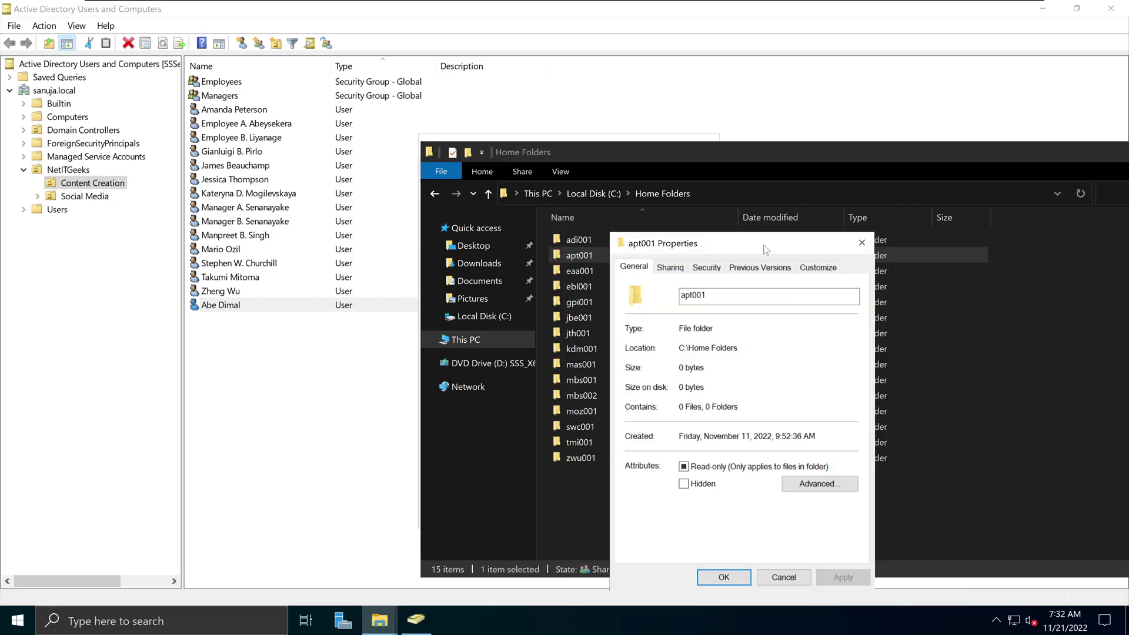
pyautogui.click(706, 270)
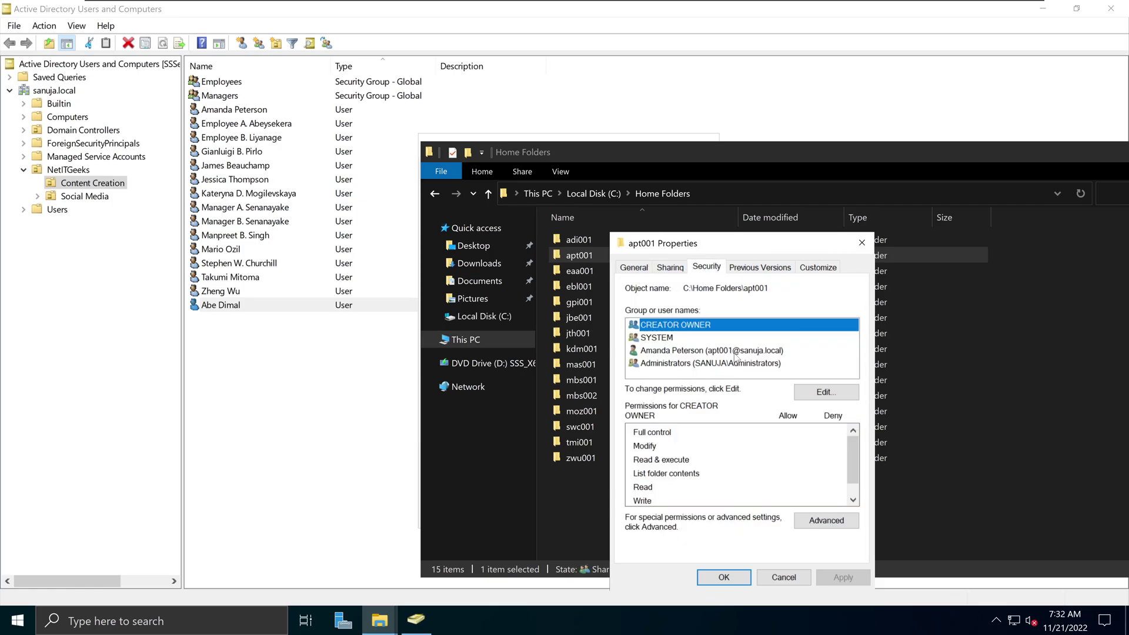
pyautogui.click(699, 353)
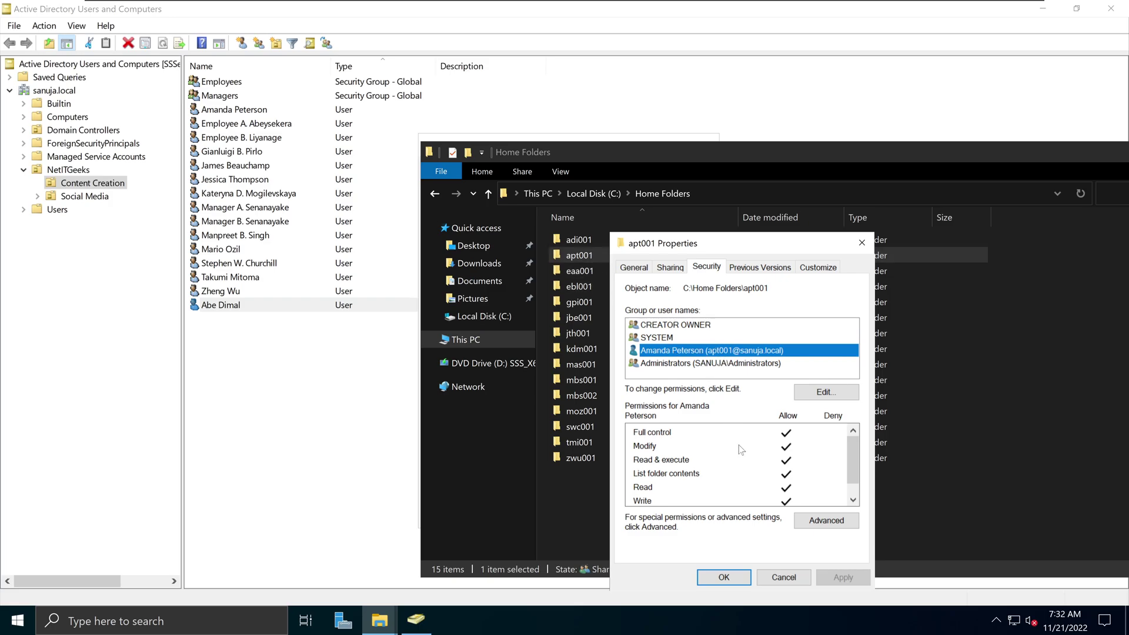
pyautogui.moveTo(856, 451)
pyautogui.mouseDown()
pyautogui.moveTo(856, 492)
pyautogui.moveTo(853, 434)
pyautogui.moveTo(850, 476)
pyautogui.moveTo(849, 458)
pyautogui.mouseUp()
pyautogui.scroll(-1, 734, 462)
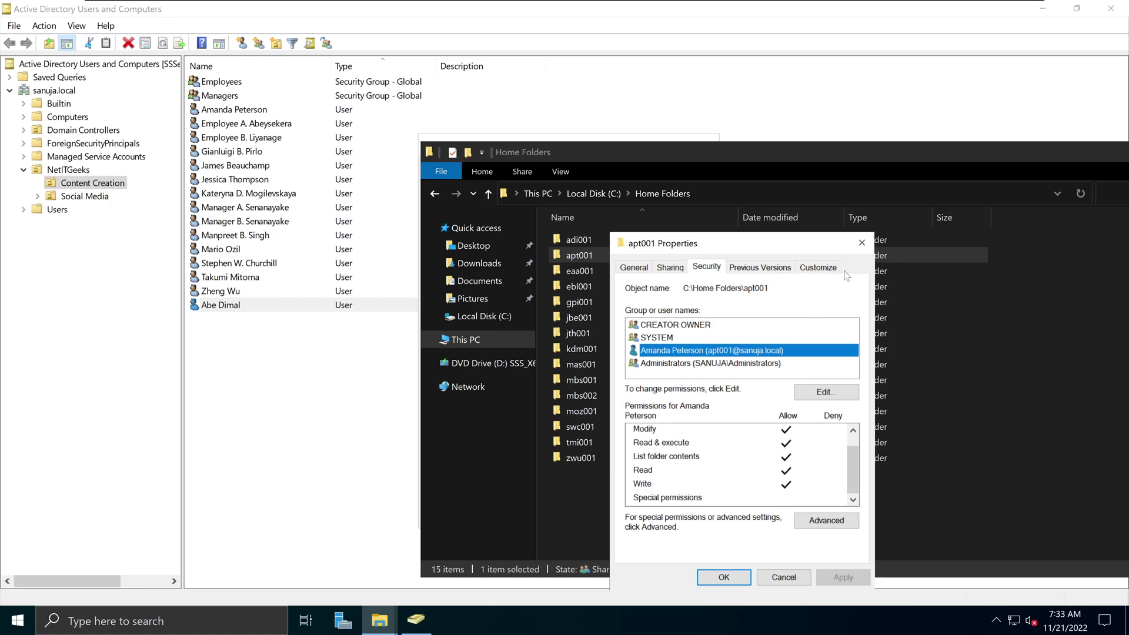
pyautogui.click(863, 242)
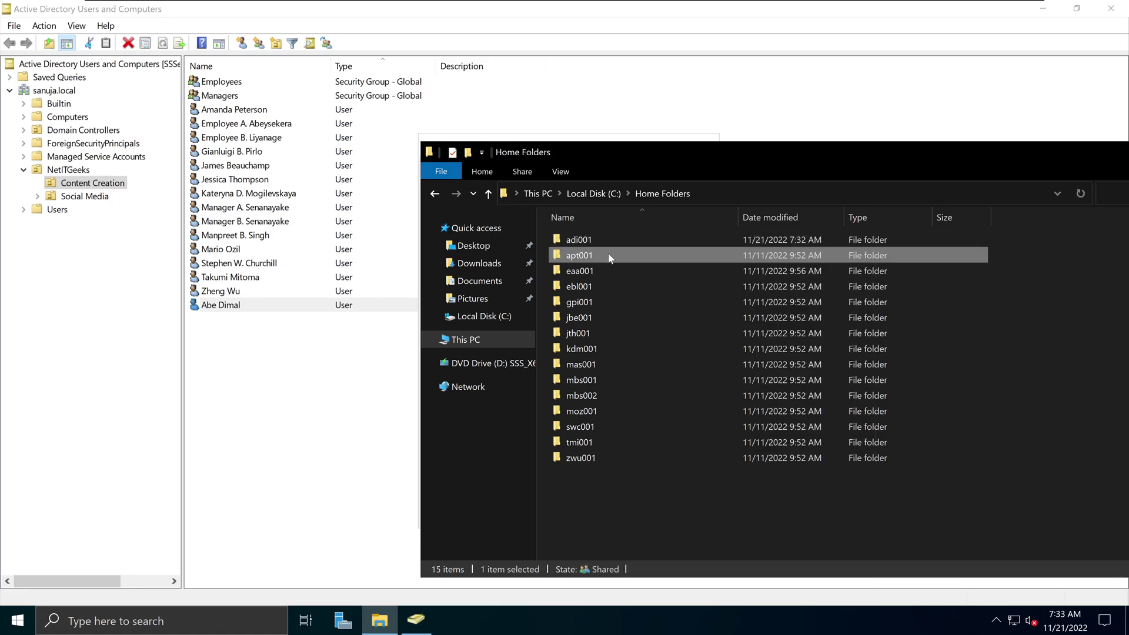
# Step: Open the adi001 folder's properties, view its Sharing tab, and close it
pyautogui.rightClick(580, 239)
pyautogui.click(637, 492)
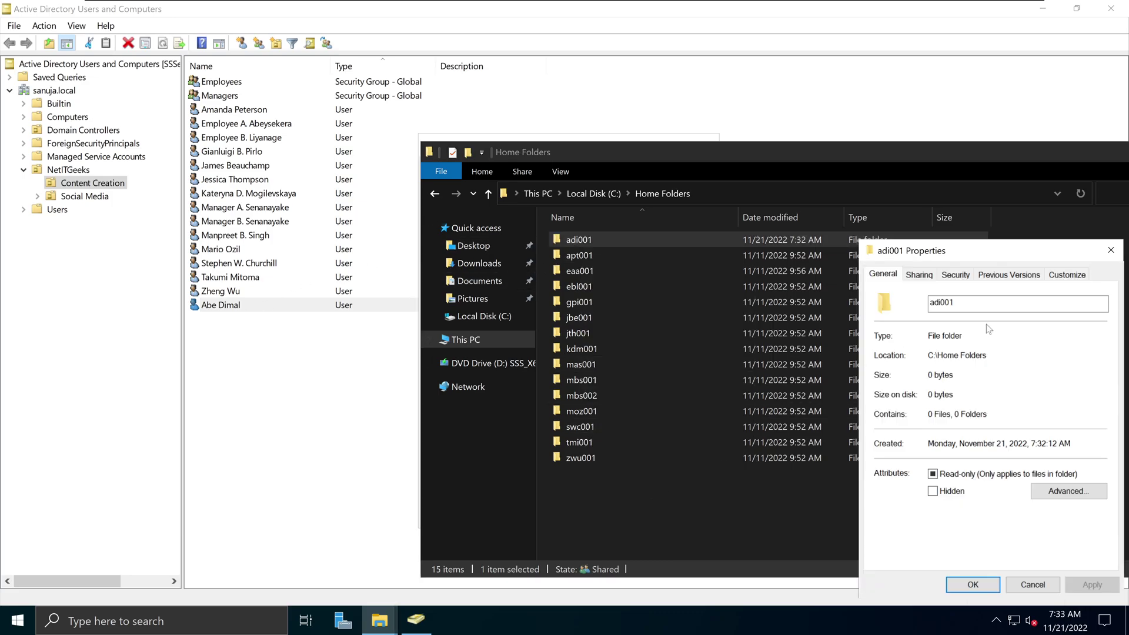
pyautogui.click(919, 276)
pyautogui.moveTo(996, 253); pyautogui.dragTo(913, 214)
pyautogui.click(941, 203)
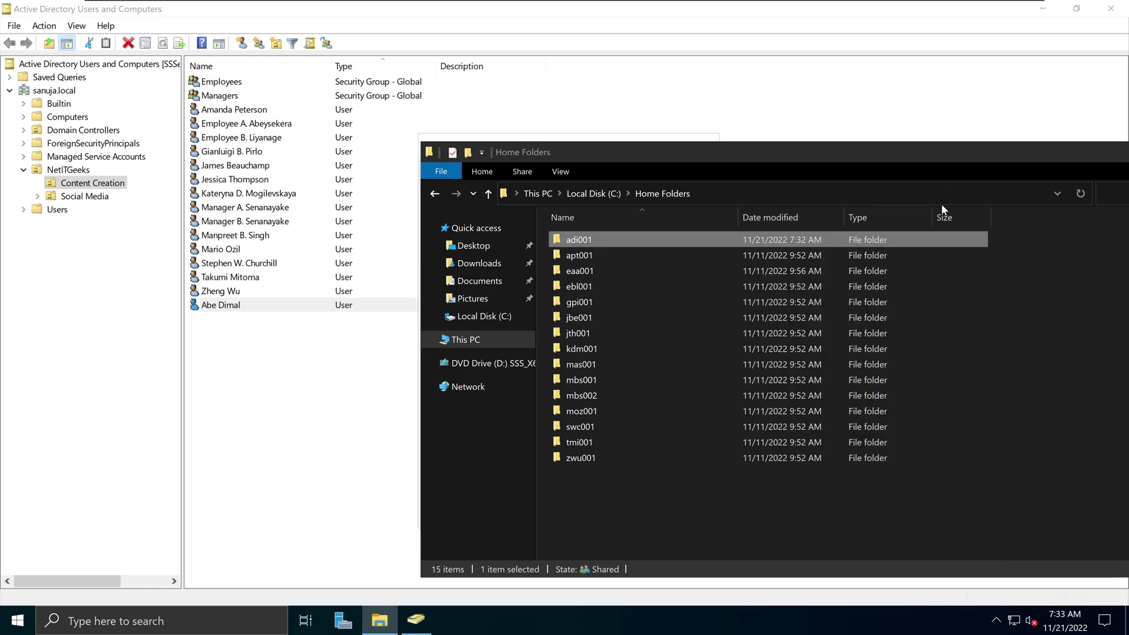
# Step: Reopen adi001's properties and open the editable permissions from the Security tab
pyautogui.rightClick(593, 237)
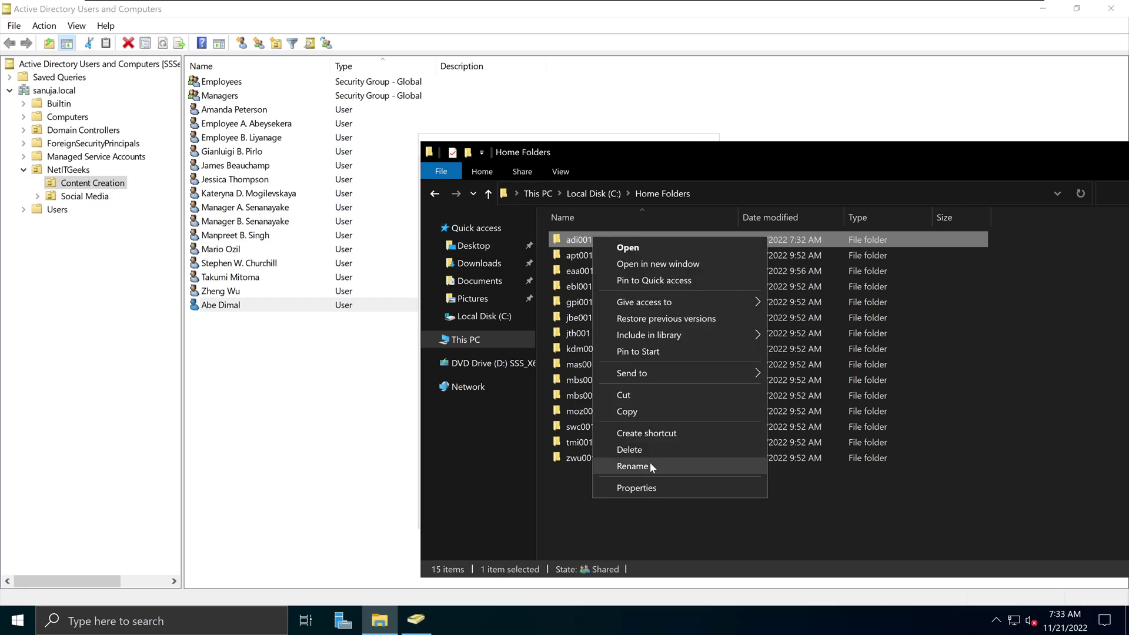
pyautogui.click(643, 487)
pyautogui.moveTo(998, 250); pyautogui.dragTo(931, 178)
pyautogui.click(863, 210)
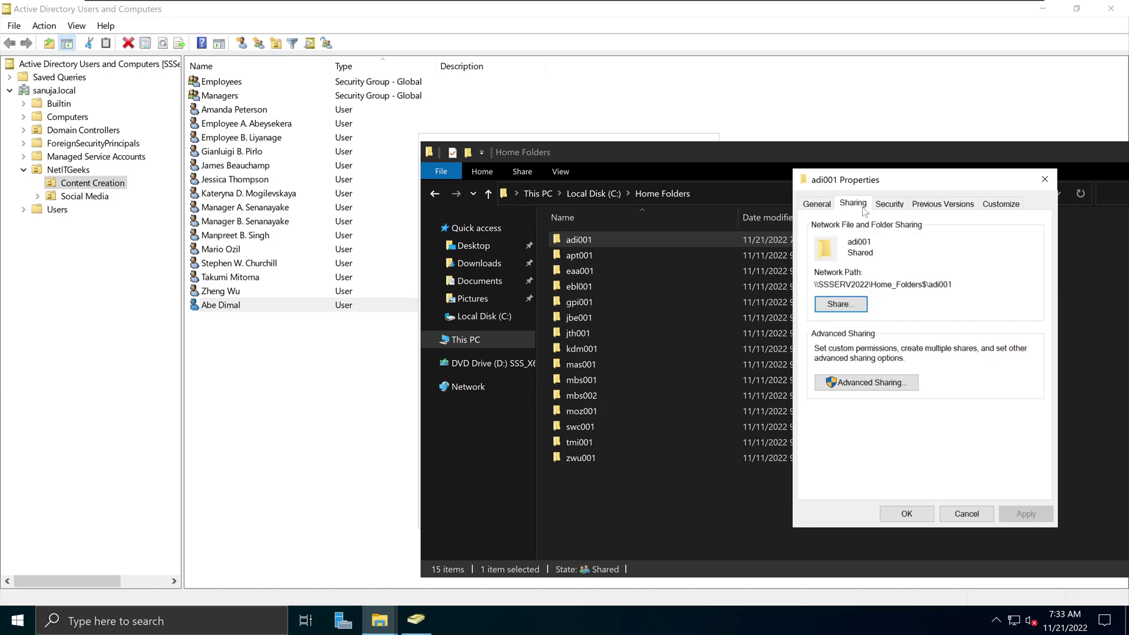
pyautogui.click(887, 206)
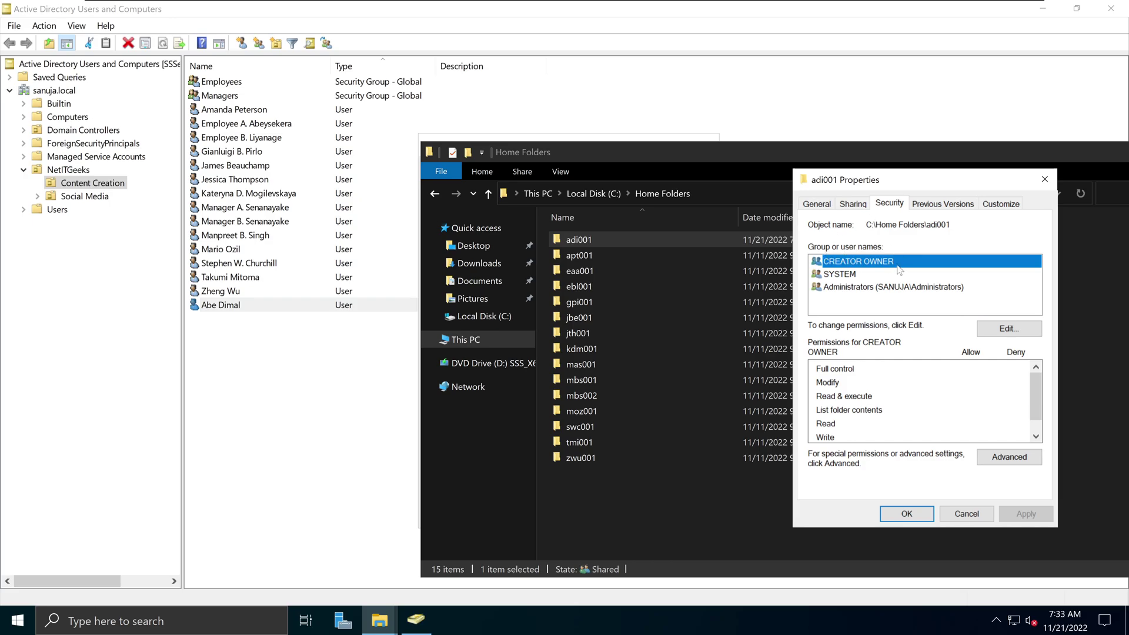
pyautogui.click(1006, 329)
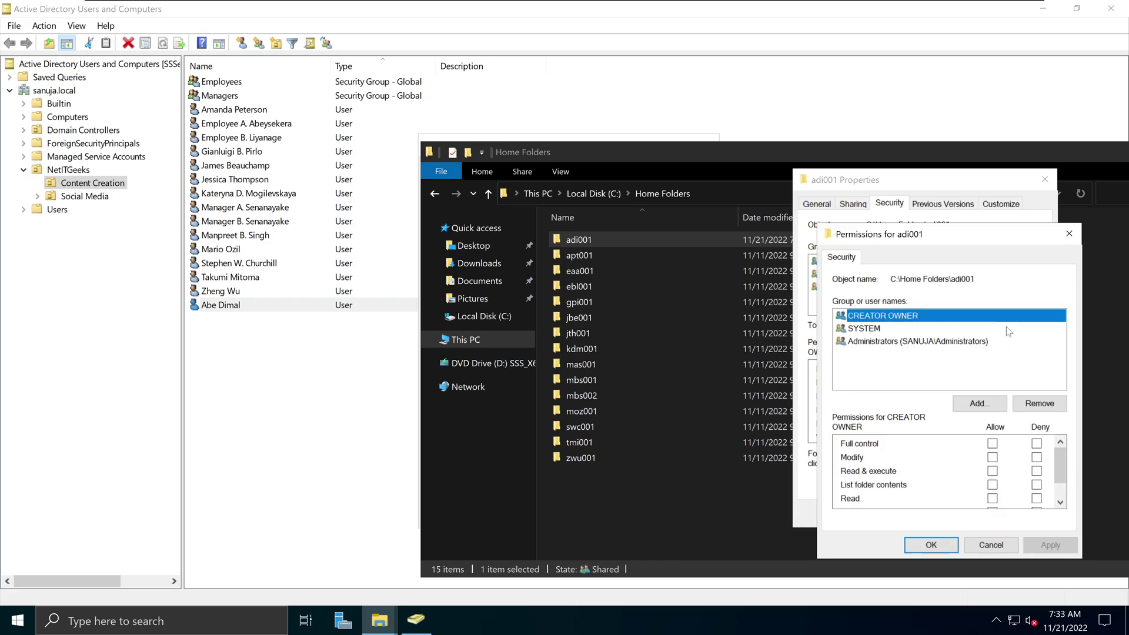
# Step: Add the user adi001, resolved by Check Names, to the folder's permissions list
pyautogui.click(979, 404)
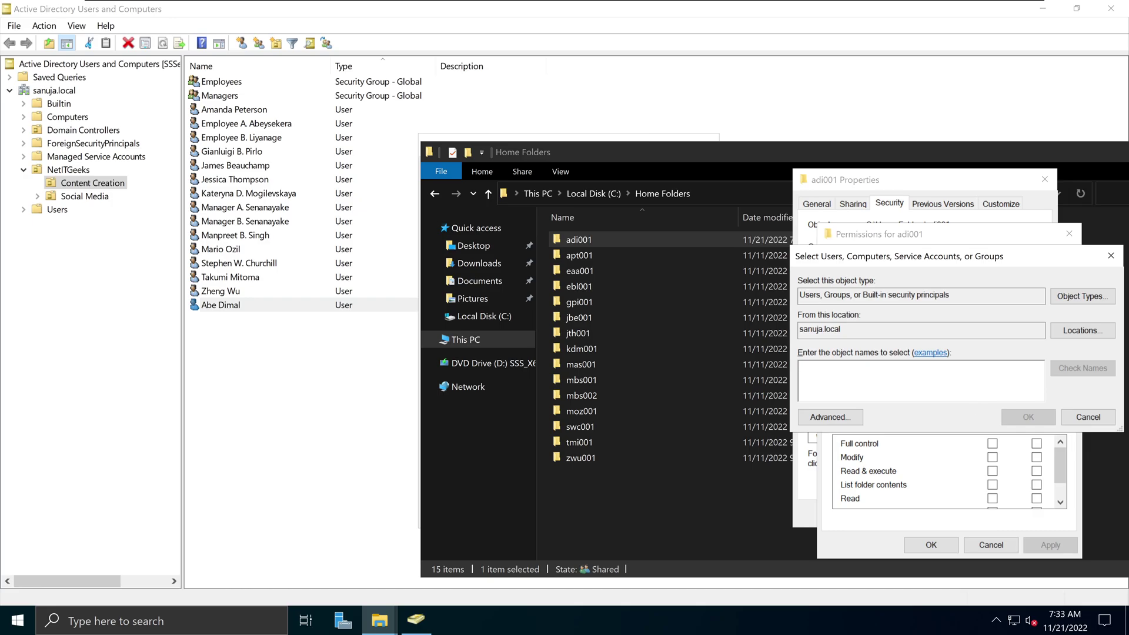
pyautogui.write('adi001')
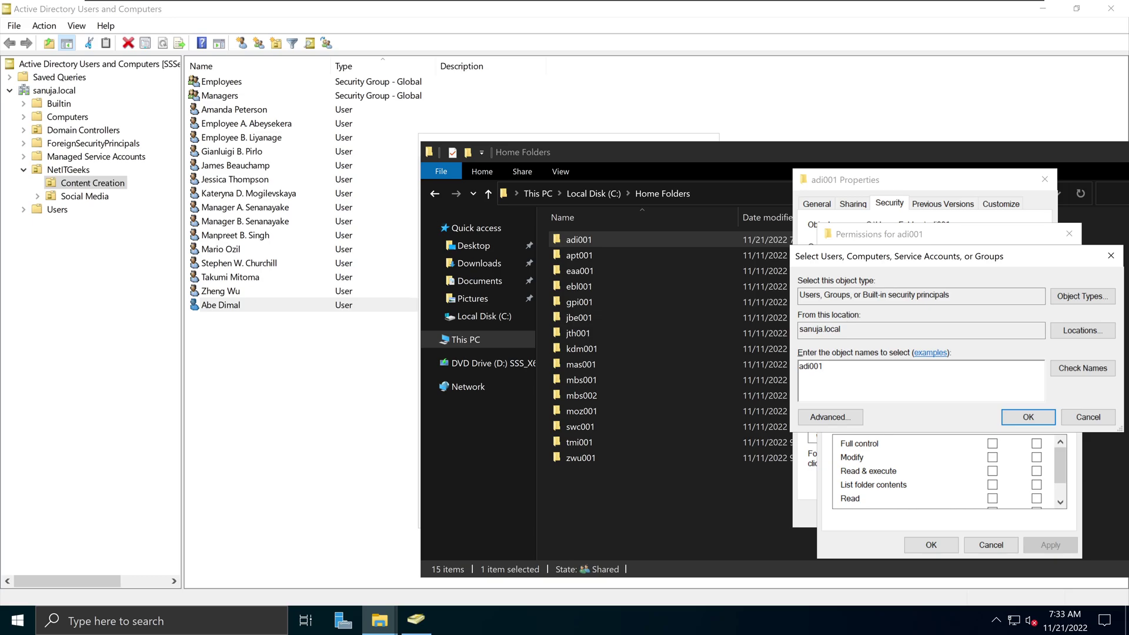
pyautogui.click(1095, 369)
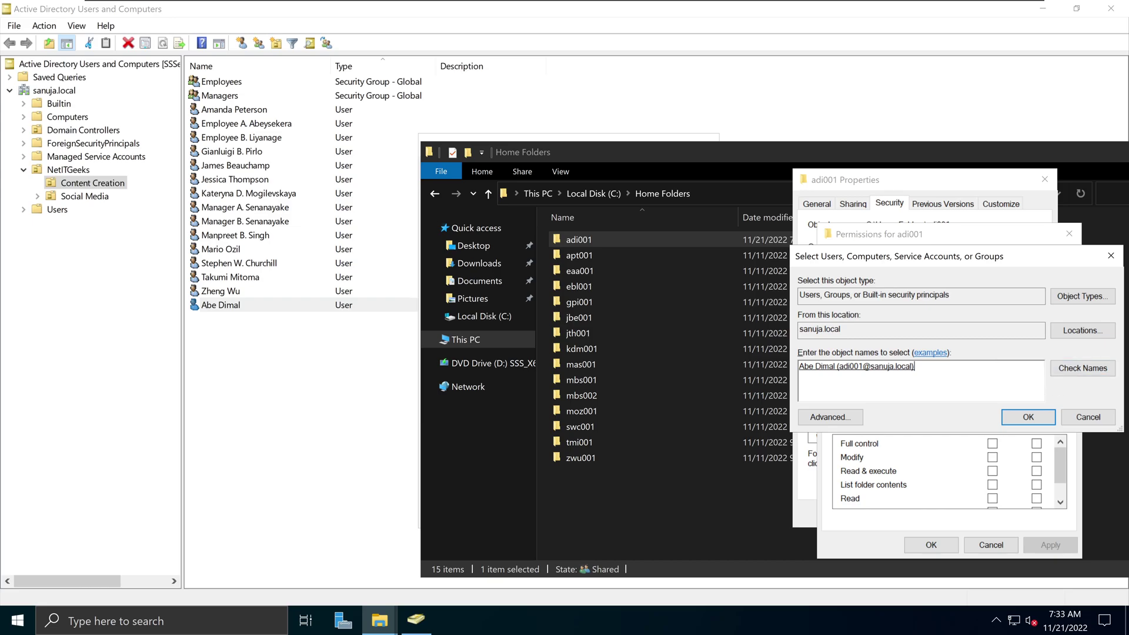
pyautogui.hotkey('ctrl', 'a')
pyautogui.press('BackSpace')
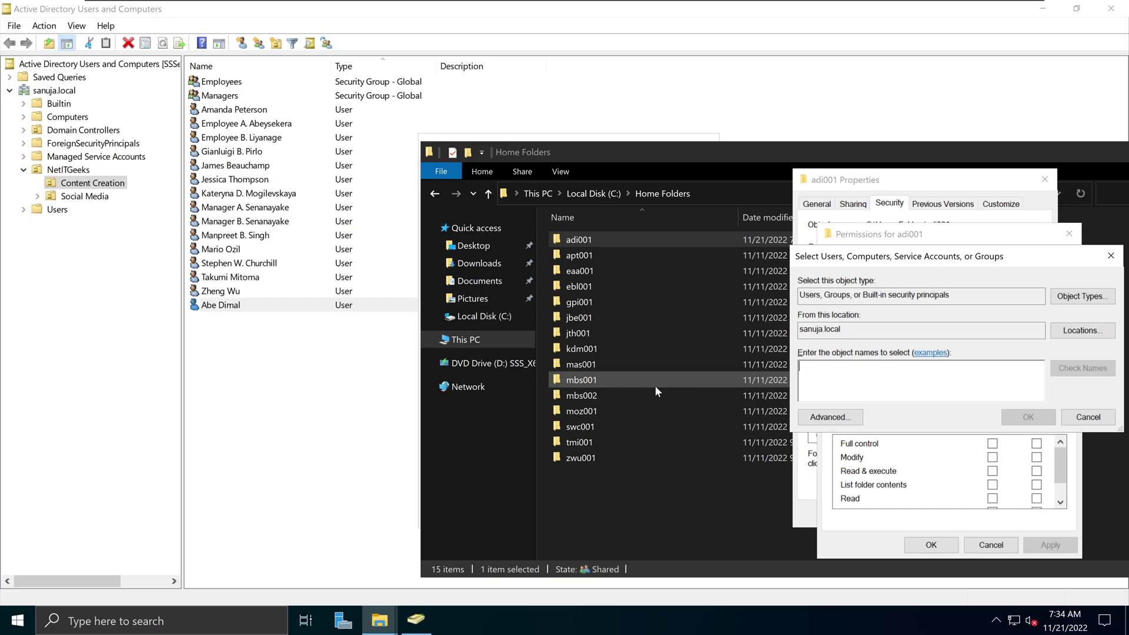
pyautogui.write('adi001')
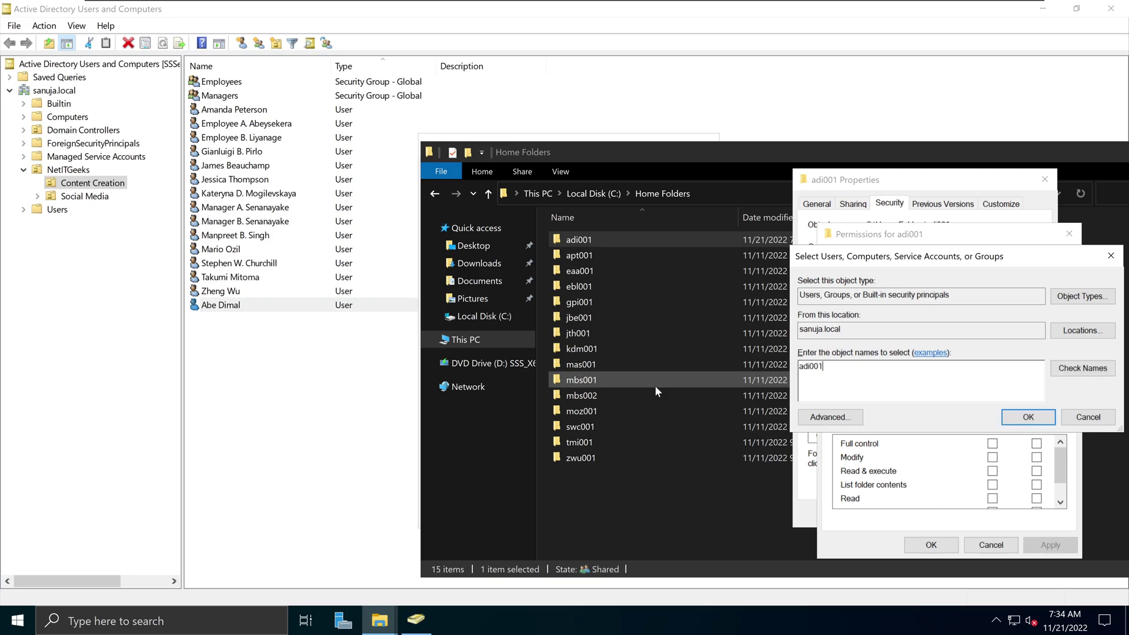
pyautogui.click(1078, 376)
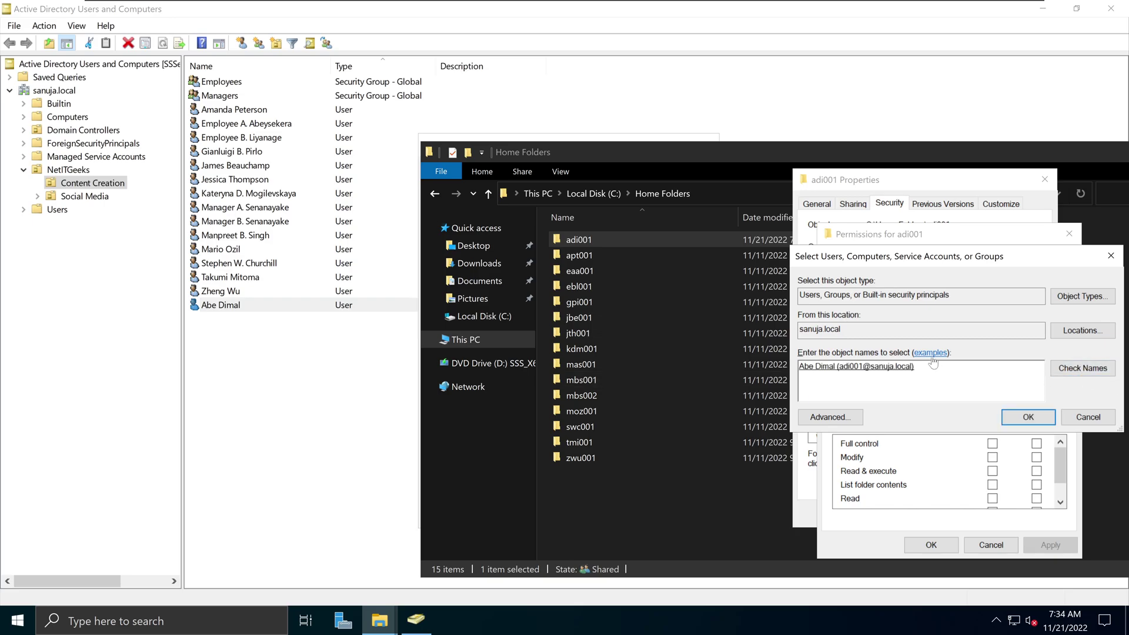
pyautogui.click(1037, 422)
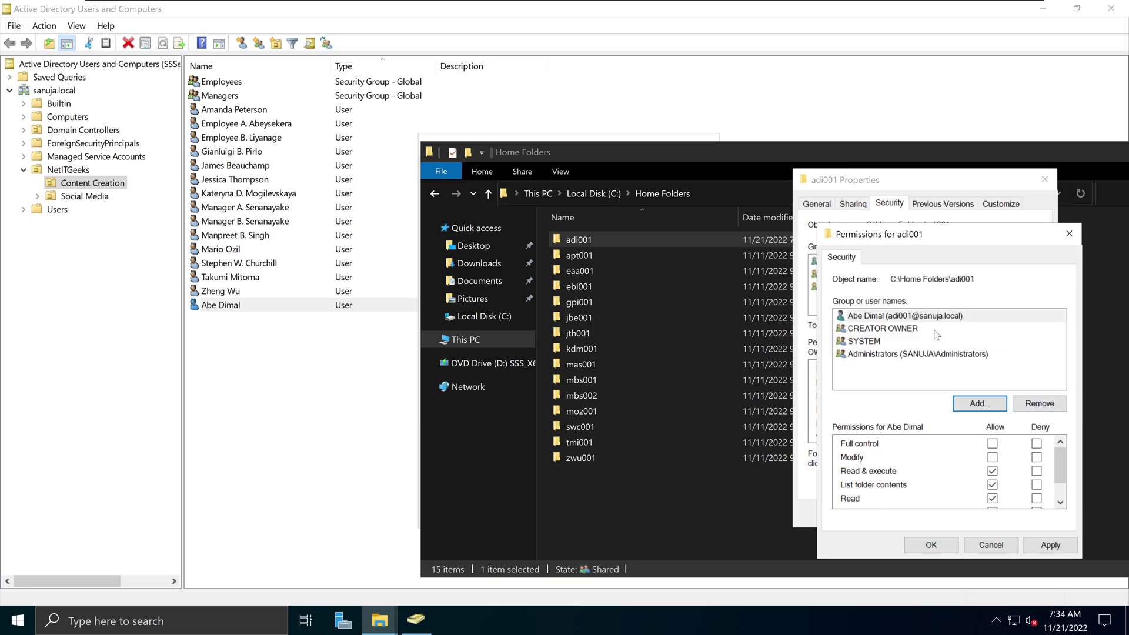
# Step: Allow Full control for adi001 and apply the permission change
pyautogui.click(913, 318)
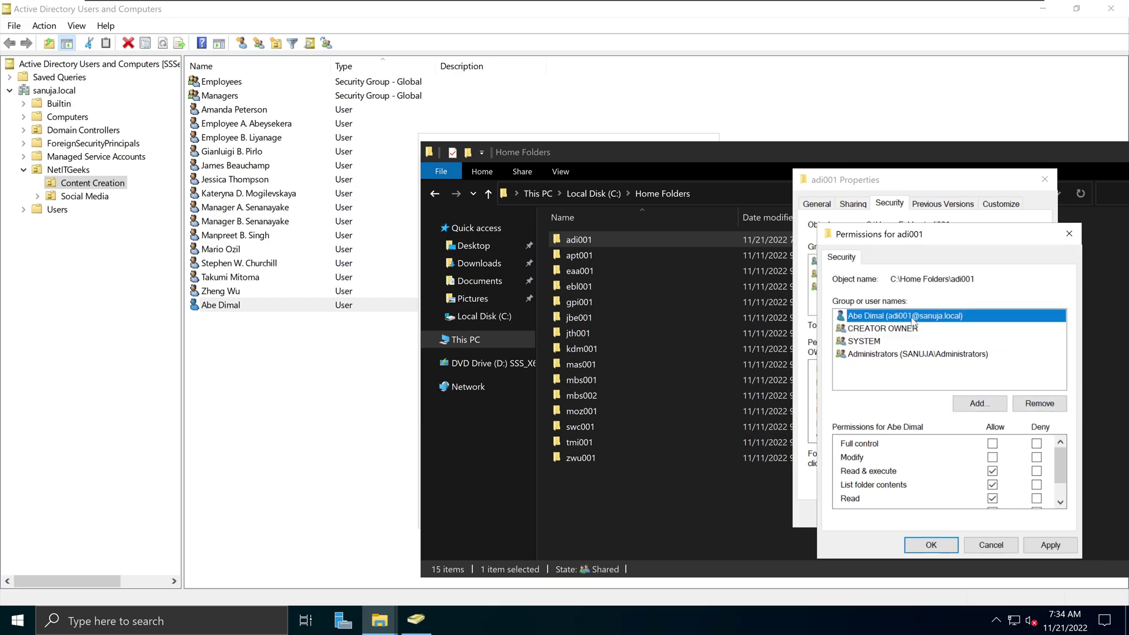
pyautogui.click(993, 445)
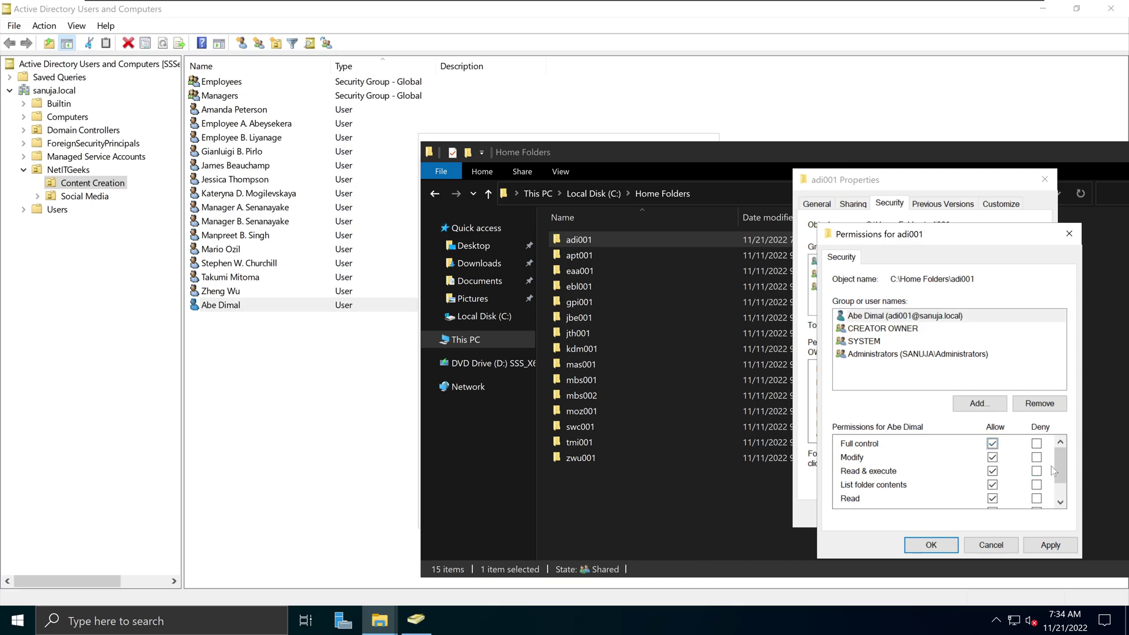
pyautogui.scroll(-1, 1053, 471)
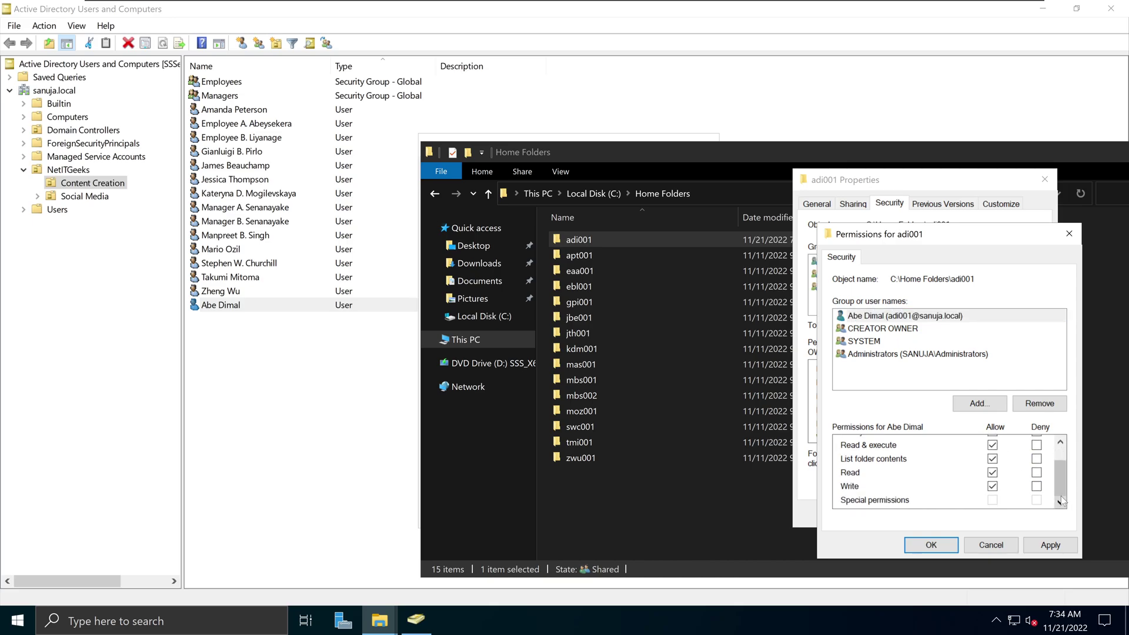
pyautogui.moveTo(1062, 491); pyautogui.dragTo(1064, 458)
pyautogui.scroll(-1, 1062, 501)
pyautogui.click(1051, 545)
pyautogui.click(952, 545)
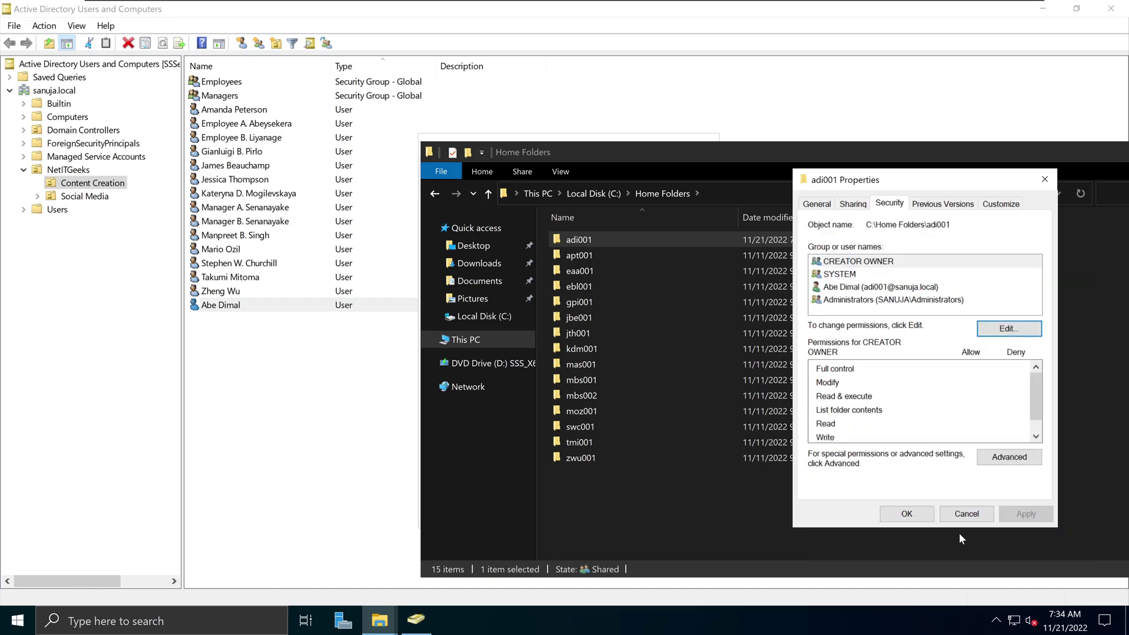
# Step: Close adi001's properties and open the Home Folders folder's properties on Local Disk (C:)
pyautogui.click(912, 515)
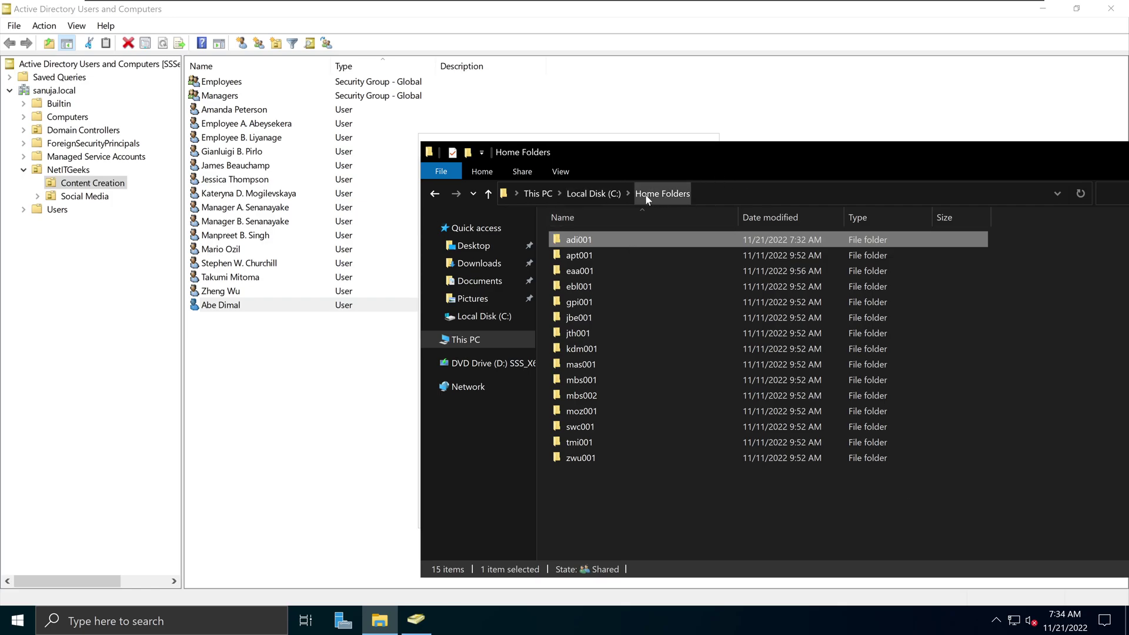
pyautogui.click(594, 194)
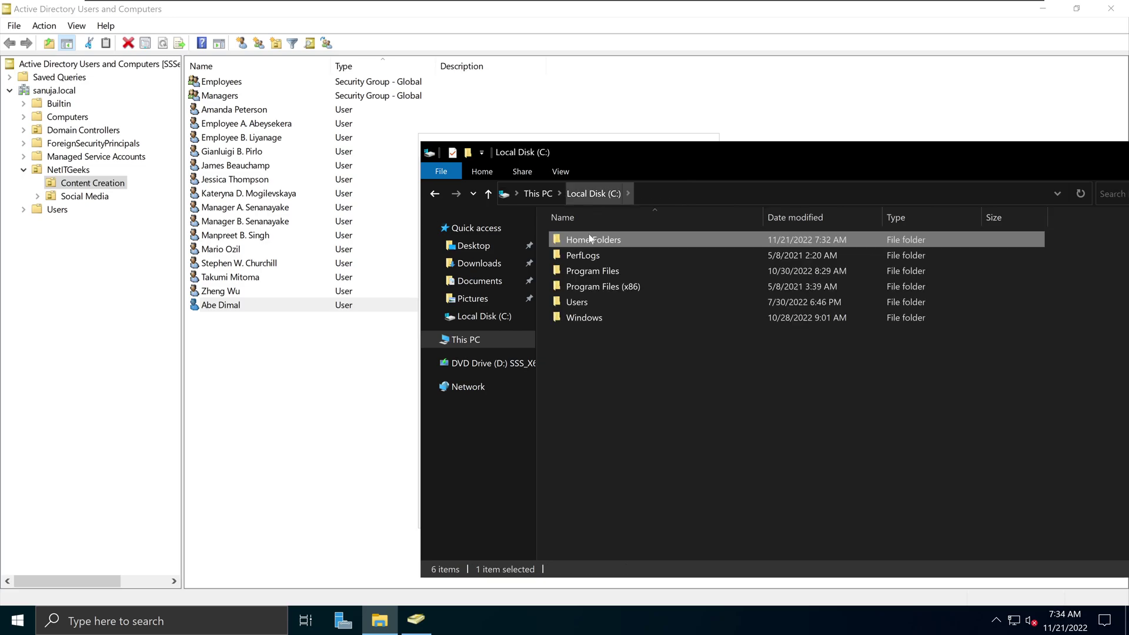
pyautogui.rightClick(593, 244)
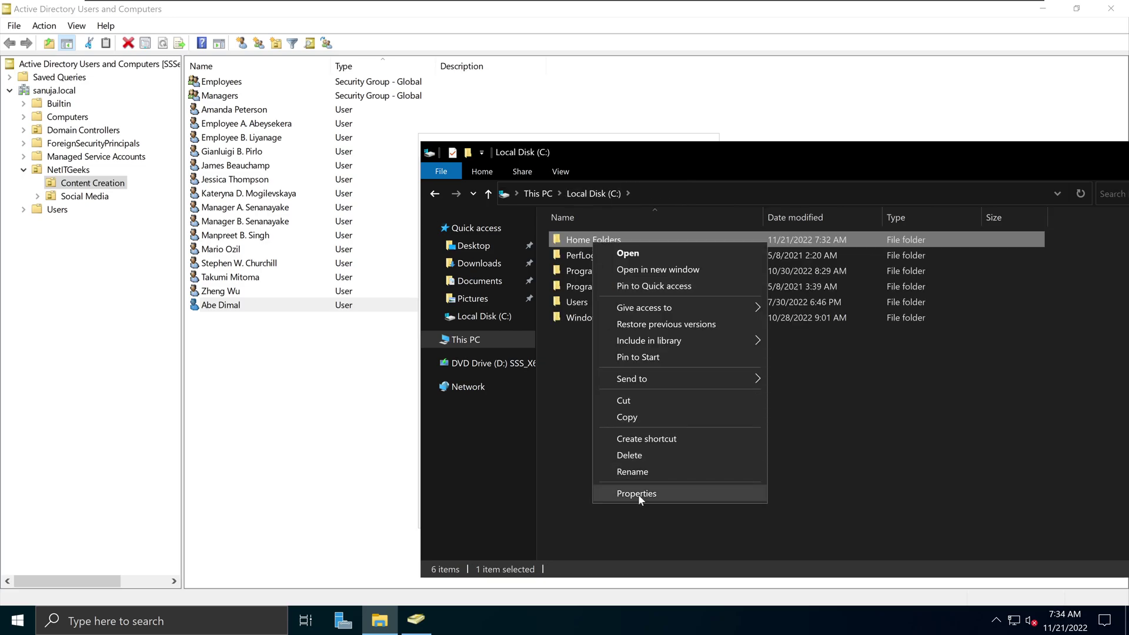
pyautogui.click(637, 494)
pyautogui.moveTo(995, 246); pyautogui.dragTo(859, 192)
# Step: Copy the network path \\SSSERV2022\Home_Folders$ from the Sharing tab and reopen Home Folders
pyautogui.click(784, 219)
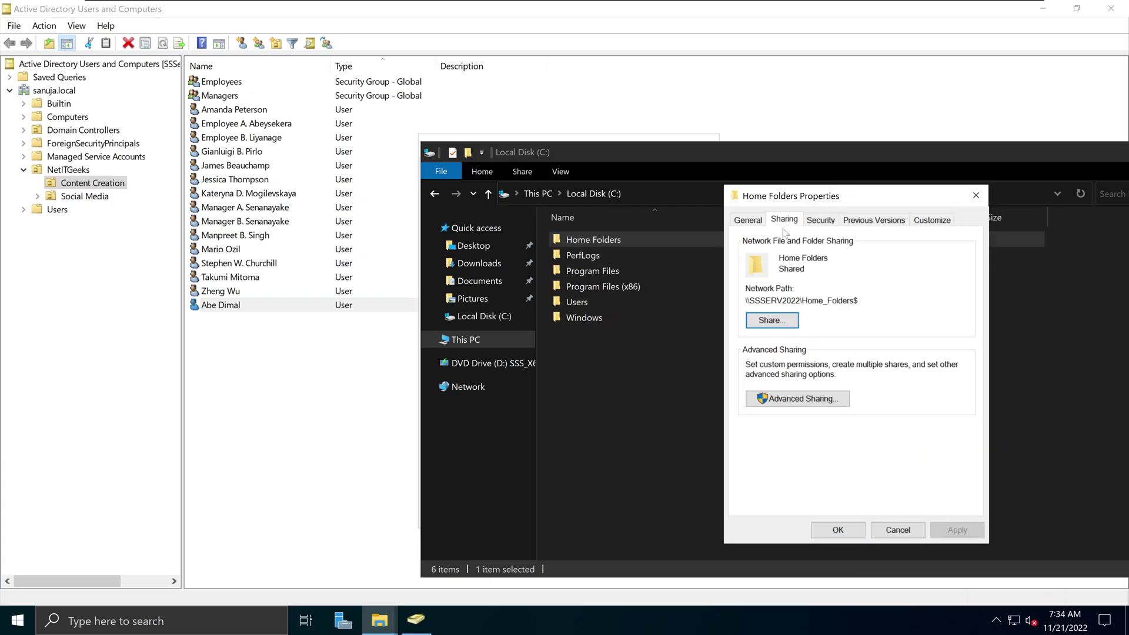
pyautogui.moveTo(858, 300); pyautogui.dragTo(749, 301)
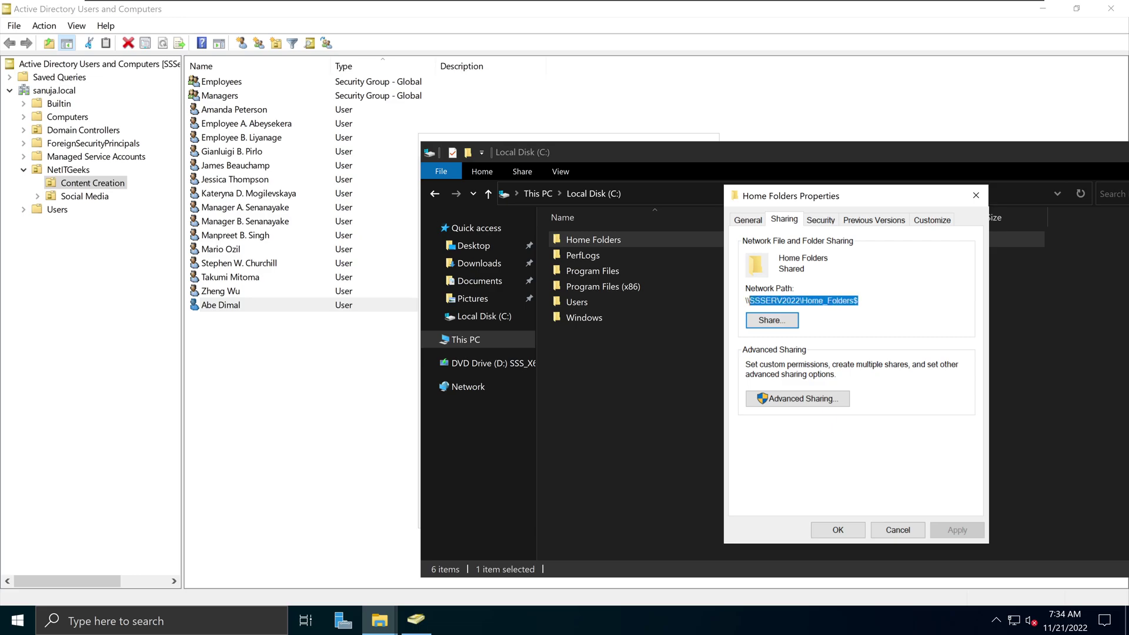
pyautogui.rightClick(782, 302)
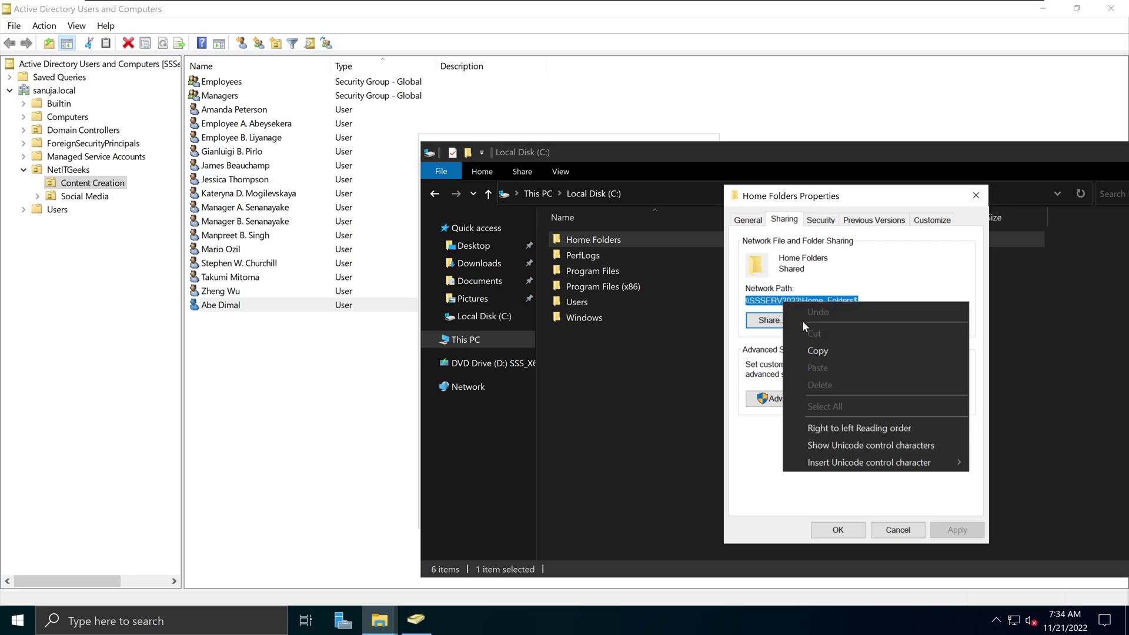
pyautogui.click(818, 354)
pyautogui.click(976, 196)
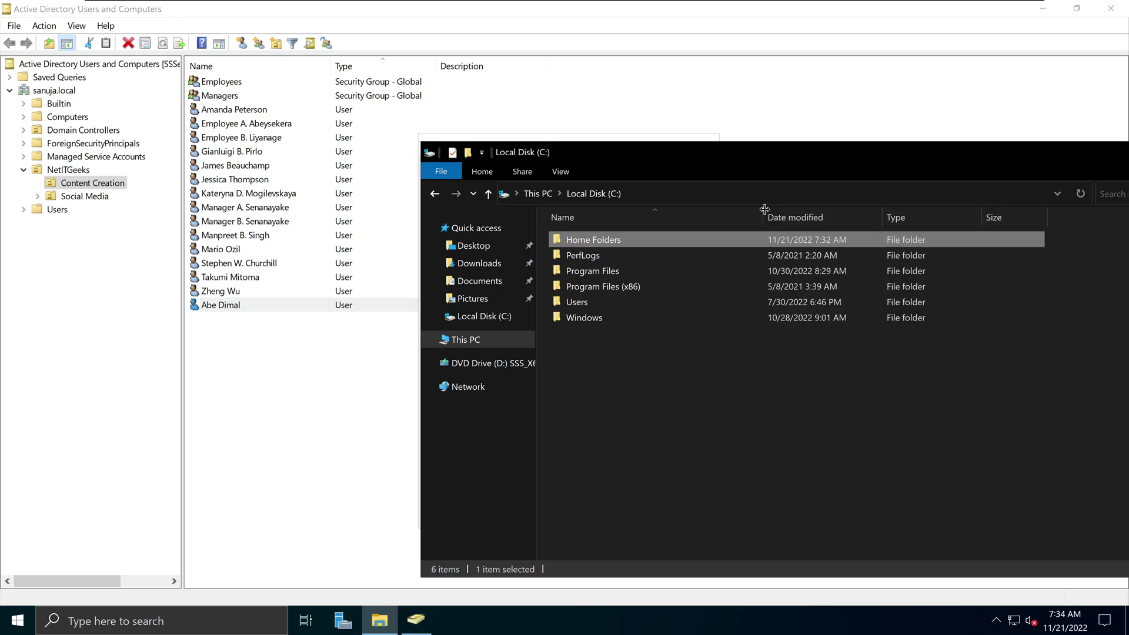
pyautogui.doubleClick(609, 243)
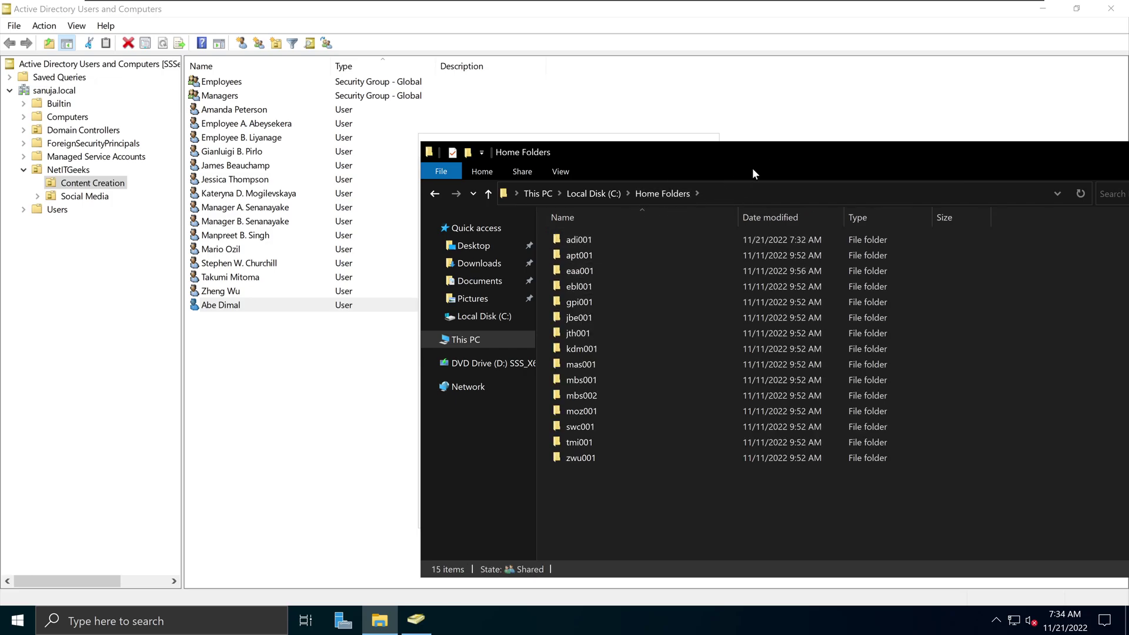
# Step: Arrange the narrowed directory console beside Explorer's Home Folders window and bring the user's Properties forward
pyautogui.moveTo(779, 153); pyautogui.dragTo(745, 140)
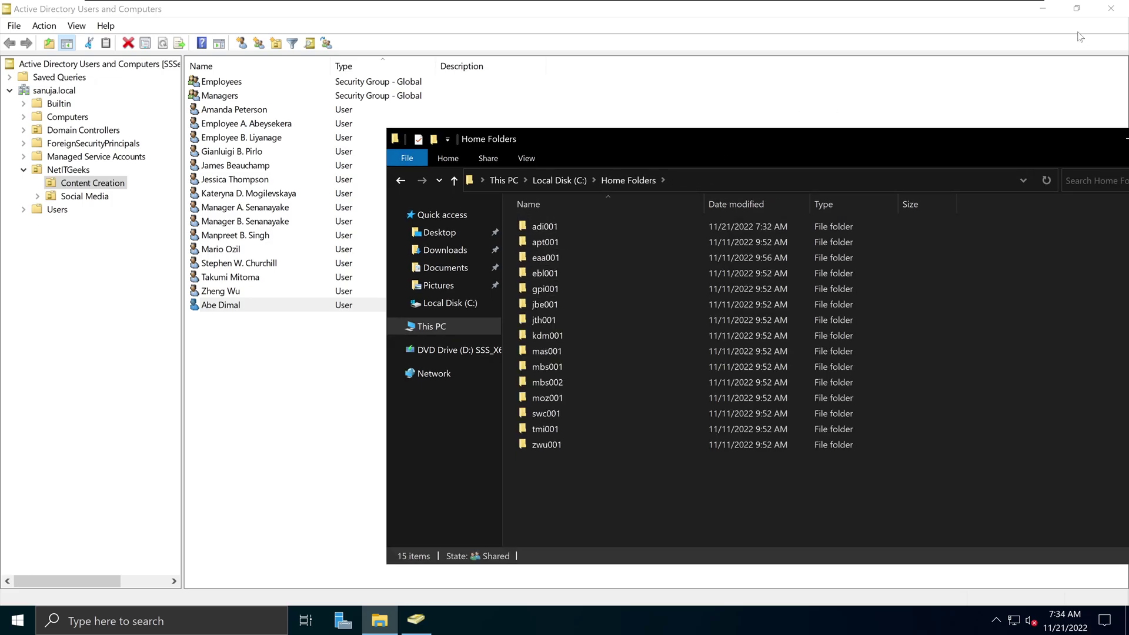
pyautogui.click(1077, 12)
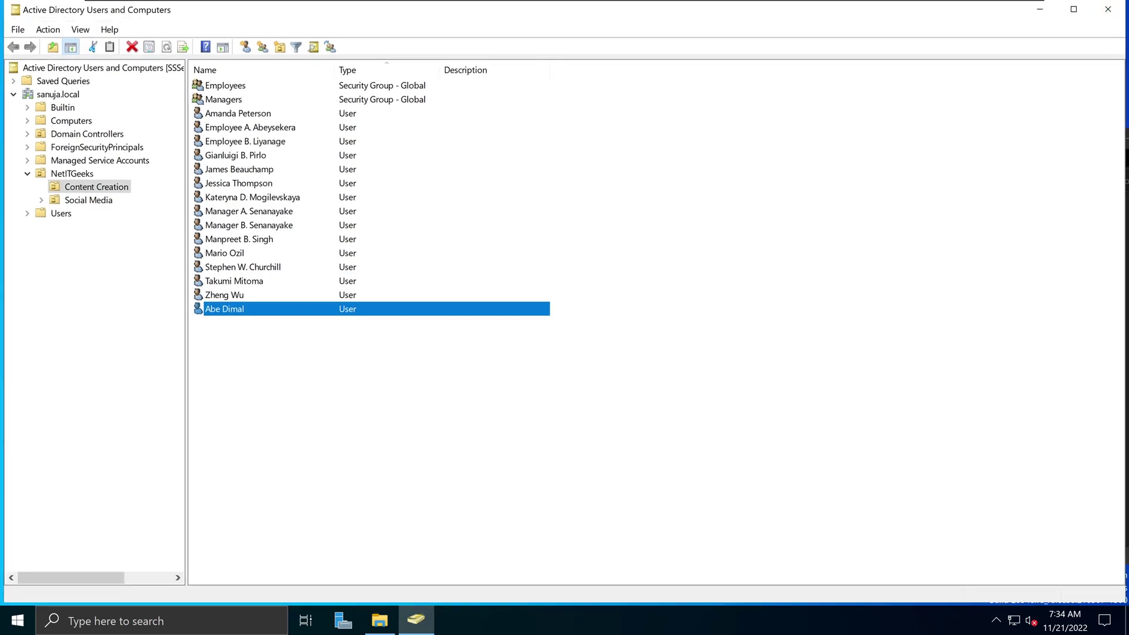
pyautogui.moveTo(1123, 387); pyautogui.dragTo(461, 374)
pyautogui.moveTo(769, 139); pyautogui.dragTo(841, 12)
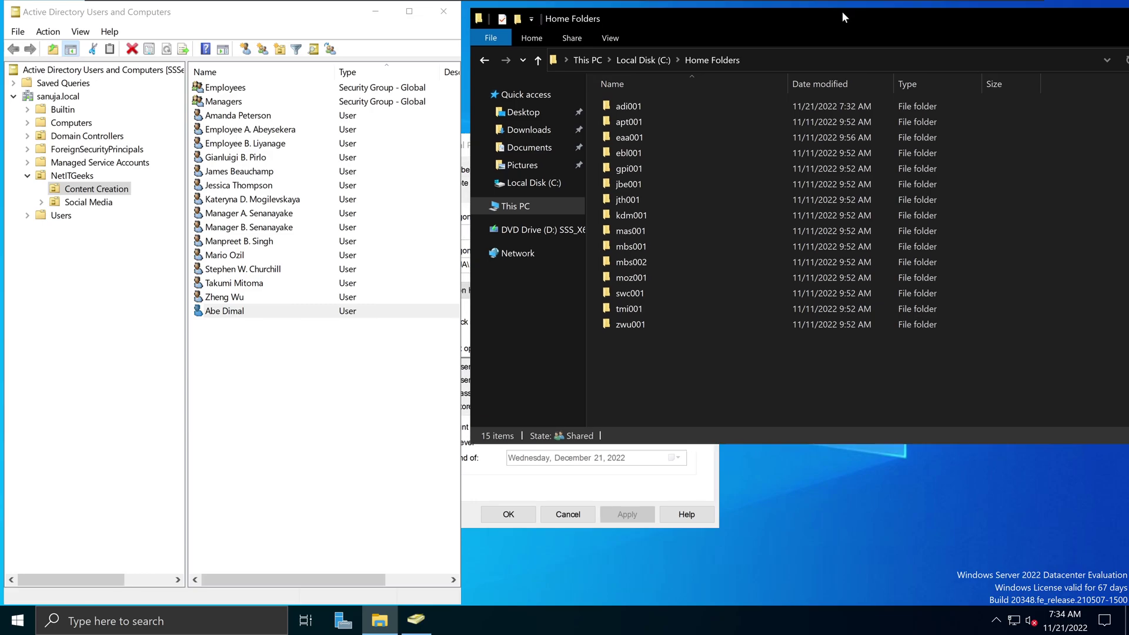
pyautogui.click(627, 110)
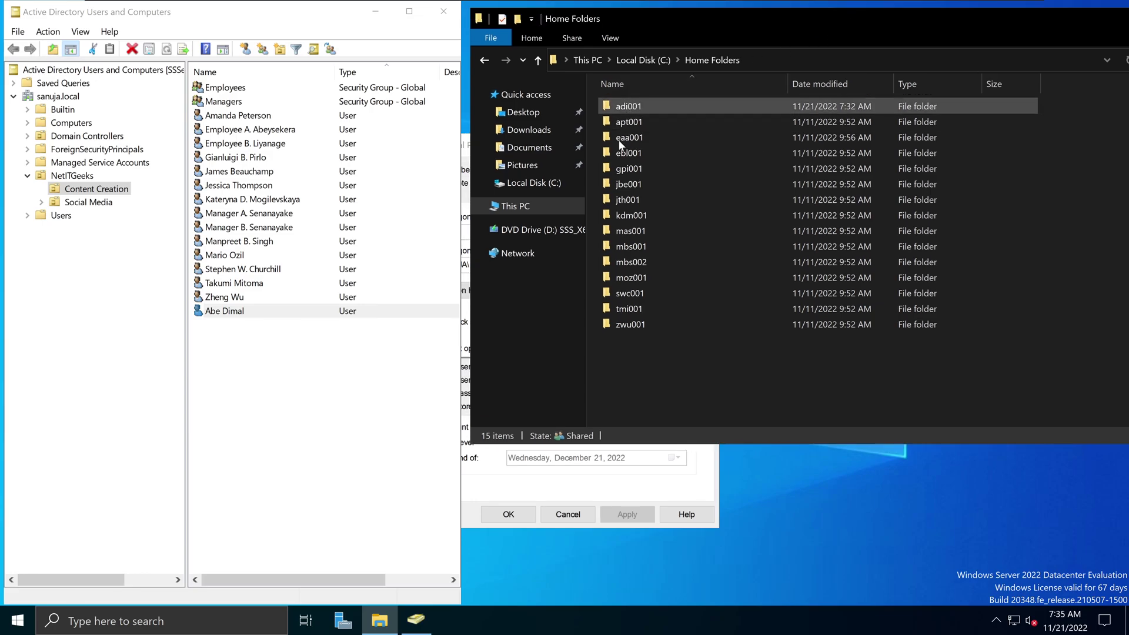
pyautogui.click(672, 493)
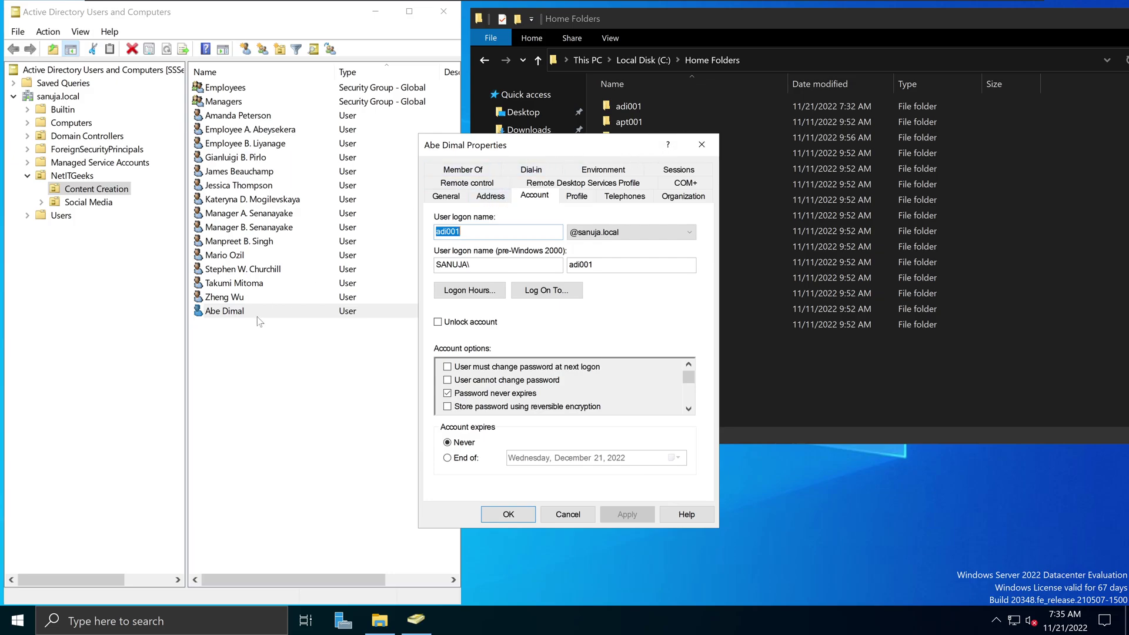
# Step: On the Profile tab, connect home drive H: to \\SSSERV2022\Home_Folders$\adi001
pyautogui.moveTo(578, 148); pyautogui.dragTo(414, 164)
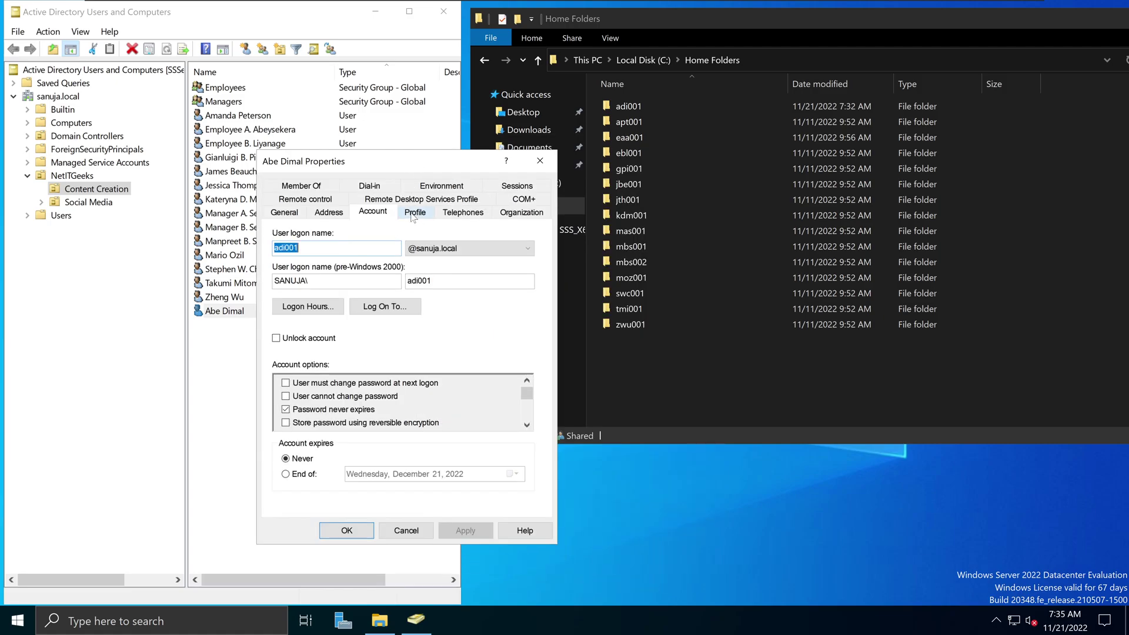
pyautogui.click(414, 213)
pyautogui.click(308, 340)
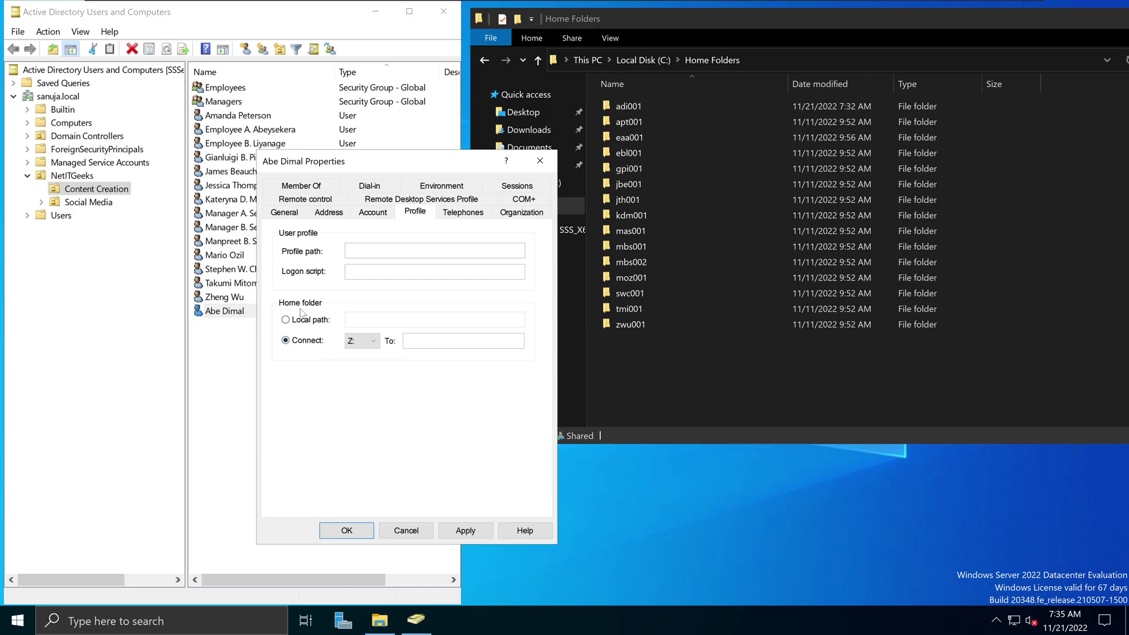
pyautogui.click(368, 345)
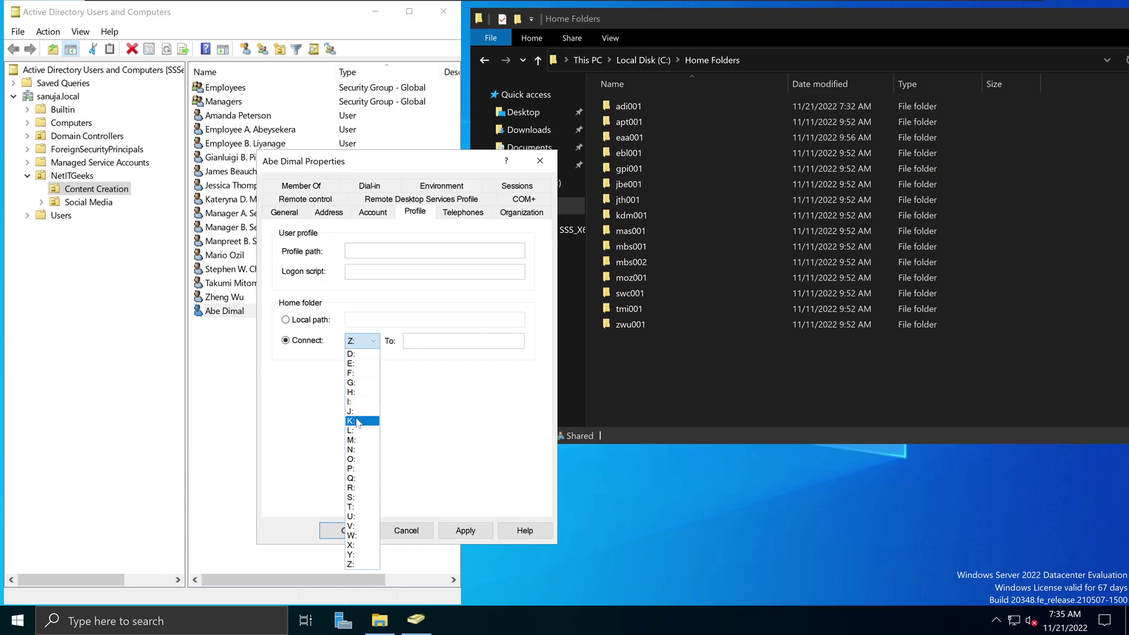
pyautogui.click(360, 392)
pyautogui.click(429, 342)
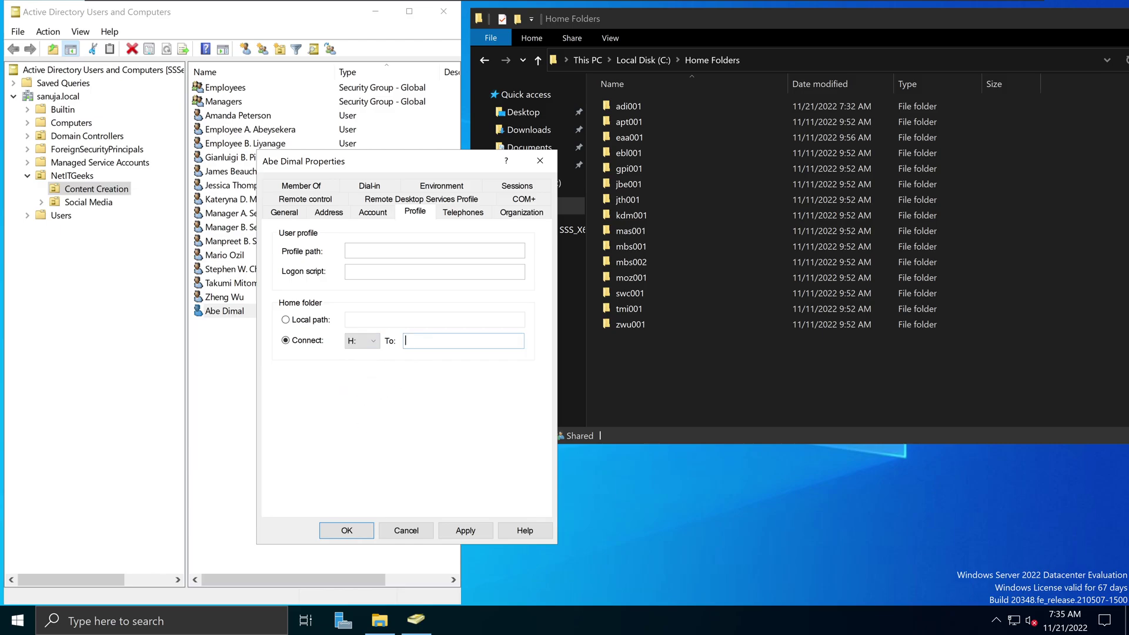
pyautogui.rightClick(429, 344)
pyautogui.click(461, 405)
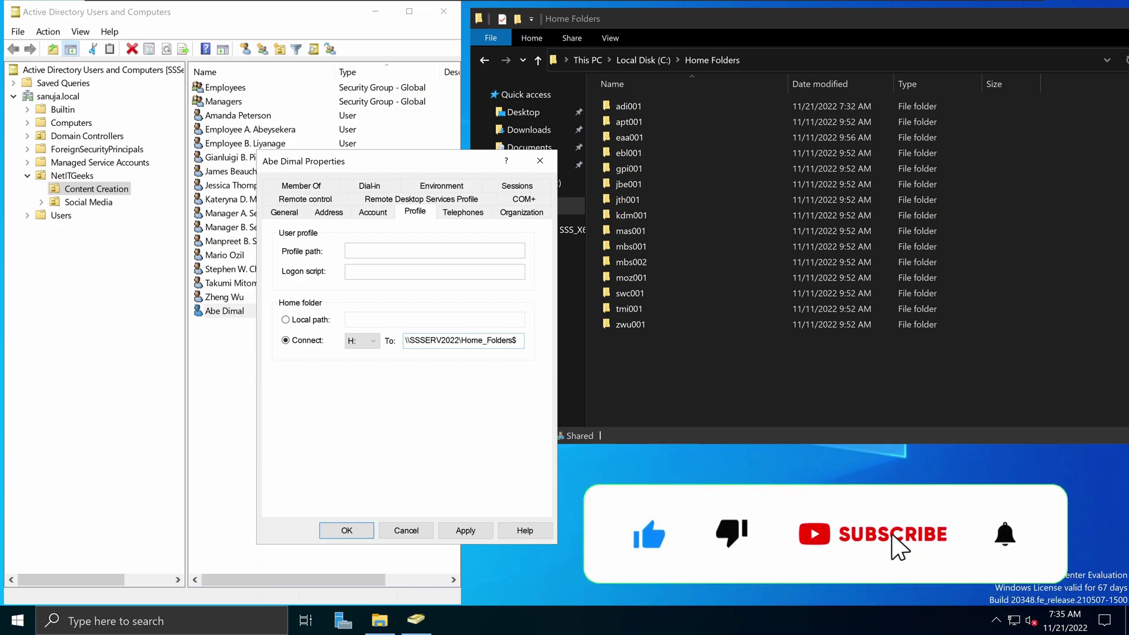
pyautogui.write('\\')
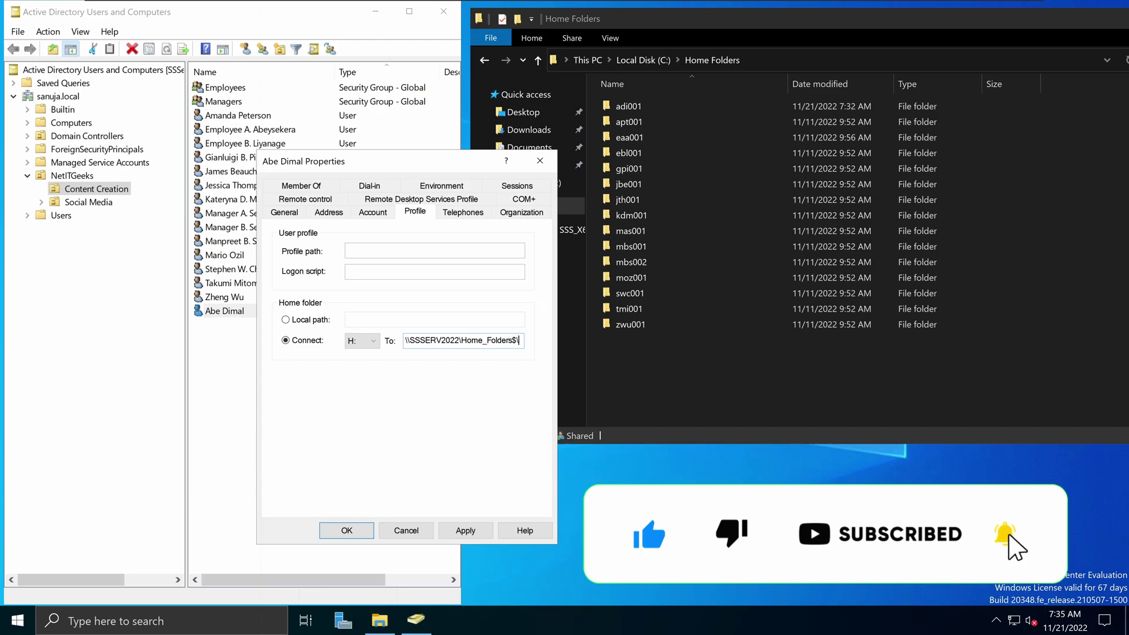
pyautogui.write('adi001')
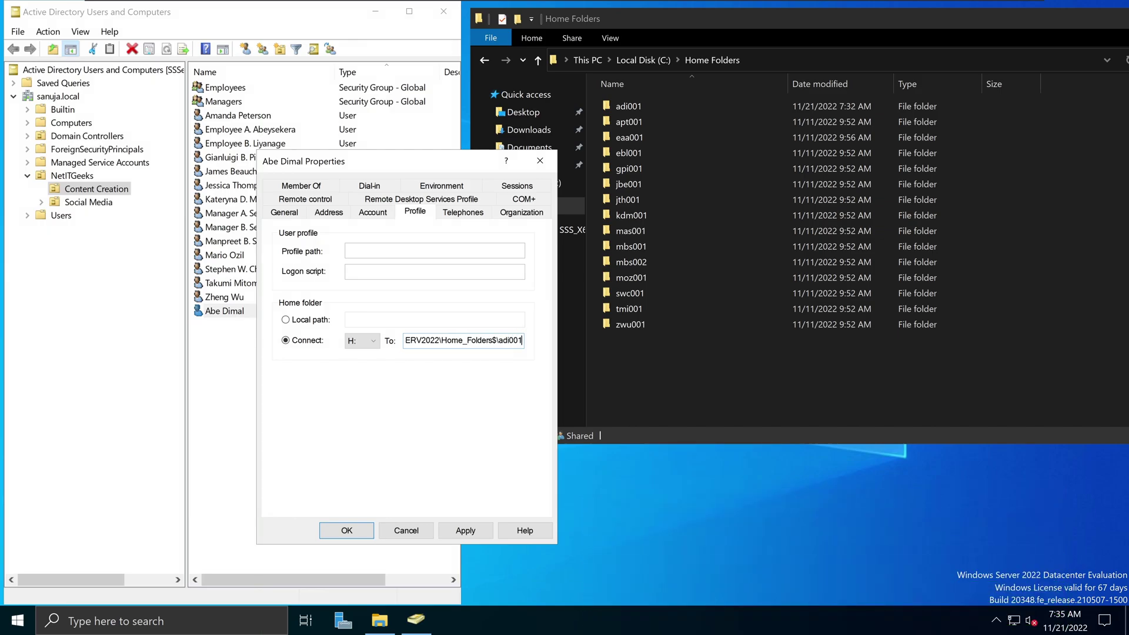
pyautogui.rightClick(641, 105)
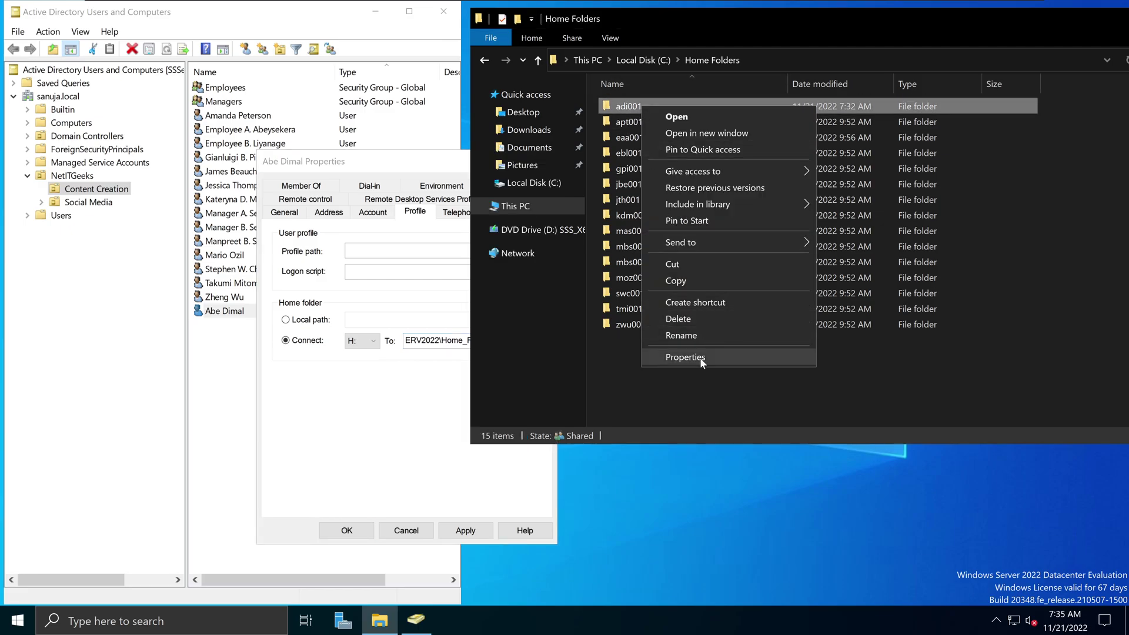
pyautogui.click(700, 358)
pyautogui.click(954, 212)
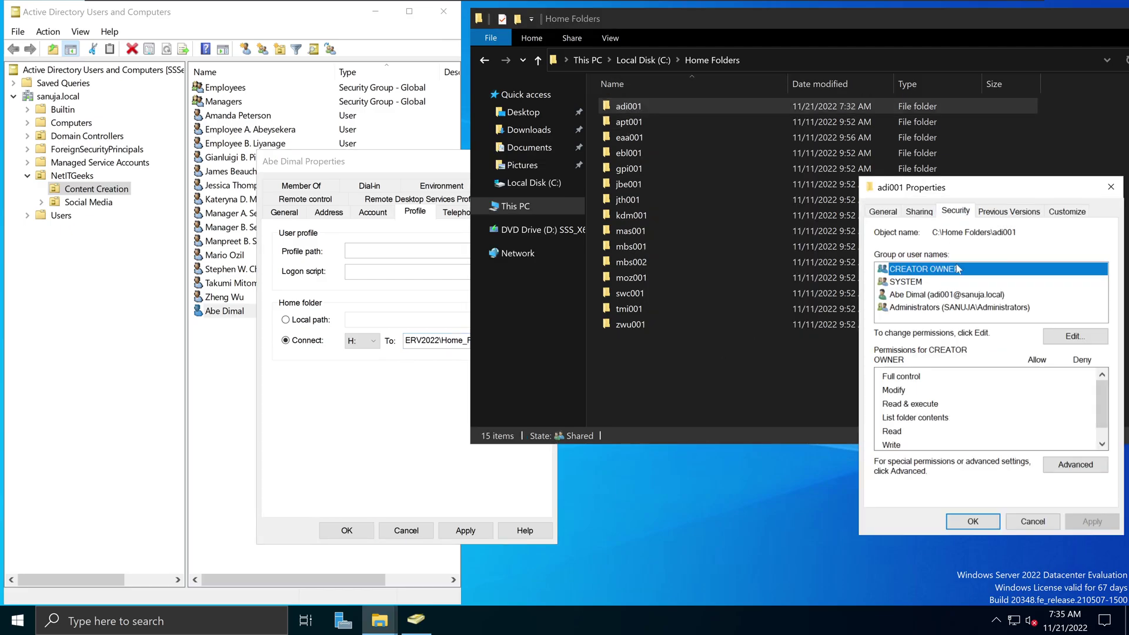
pyautogui.click(975, 295)
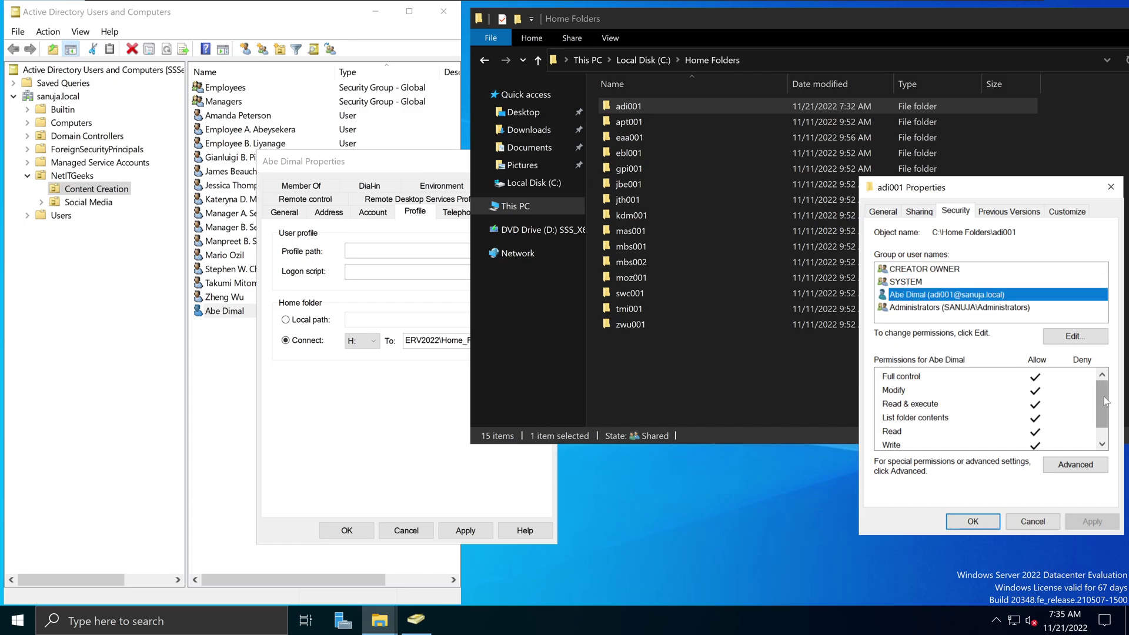
pyautogui.moveTo(1104, 397); pyautogui.dragTo(1105, 416)
pyautogui.click(1033, 522)
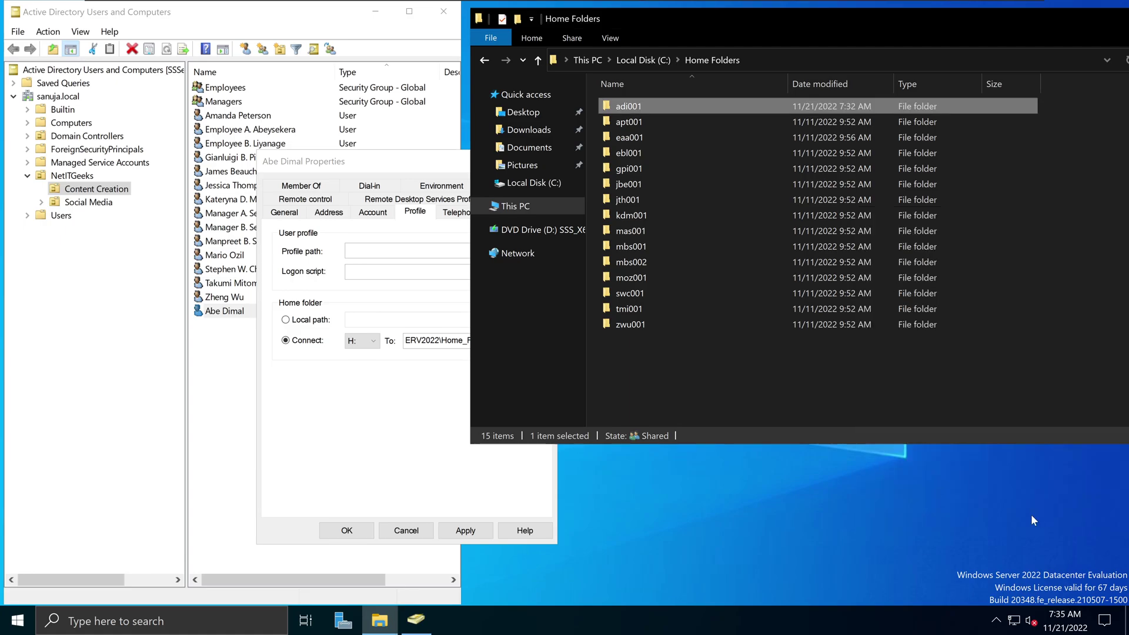
pyautogui.click(348, 406)
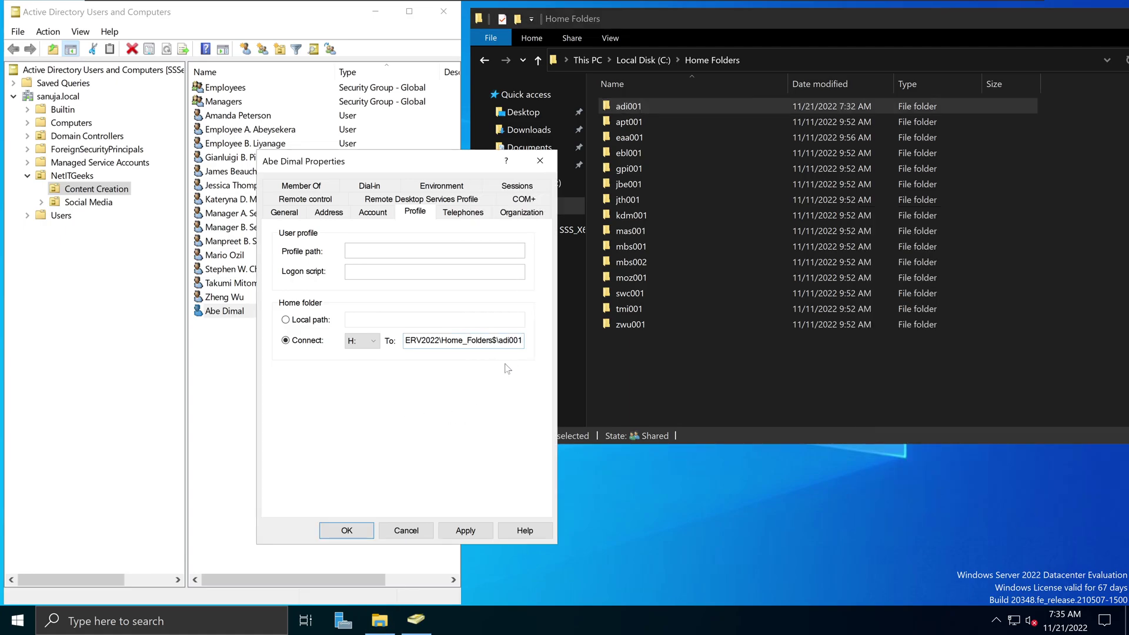
pyautogui.click(462, 531)
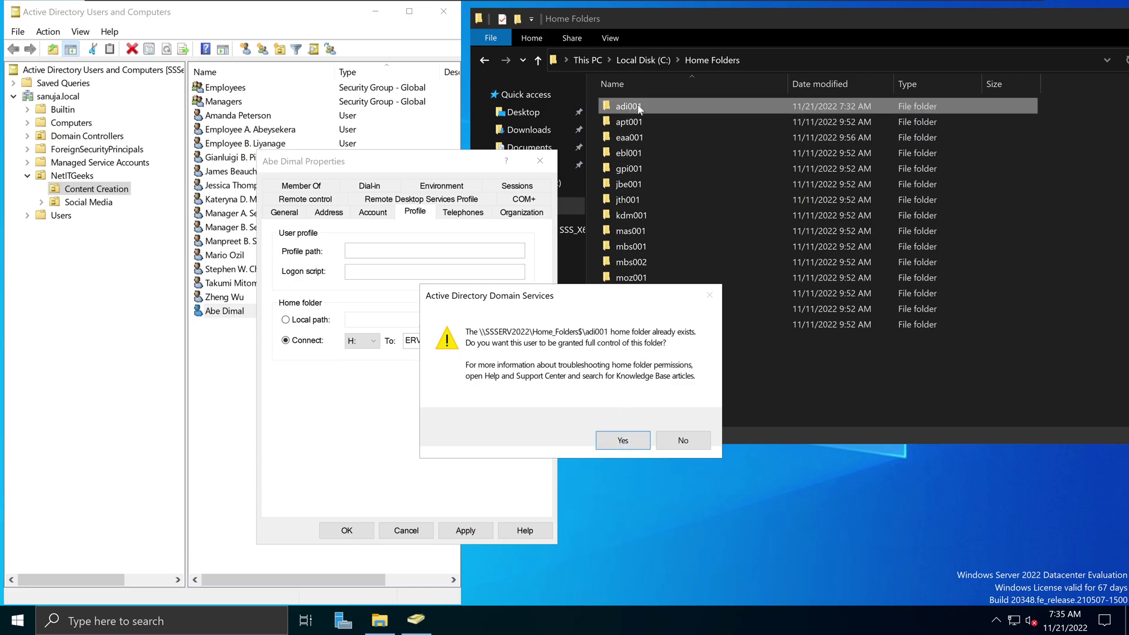
# Step: Accept full control of the adi001 folder for the user and close the Properties dialog with OK
pyautogui.click(628, 442)
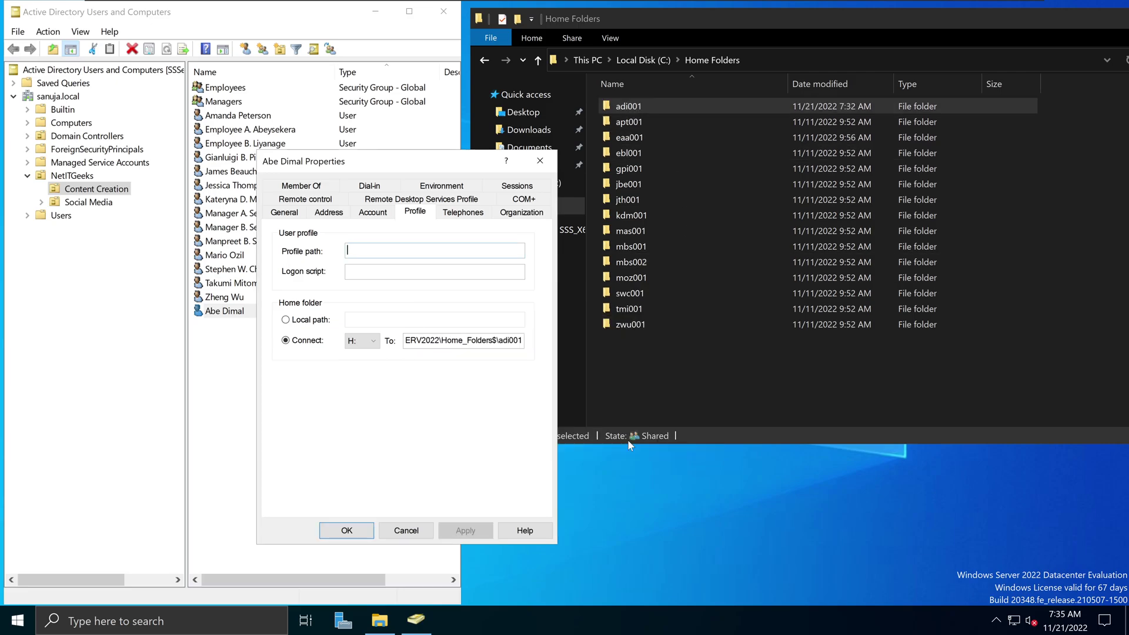
pyautogui.click(346, 532)
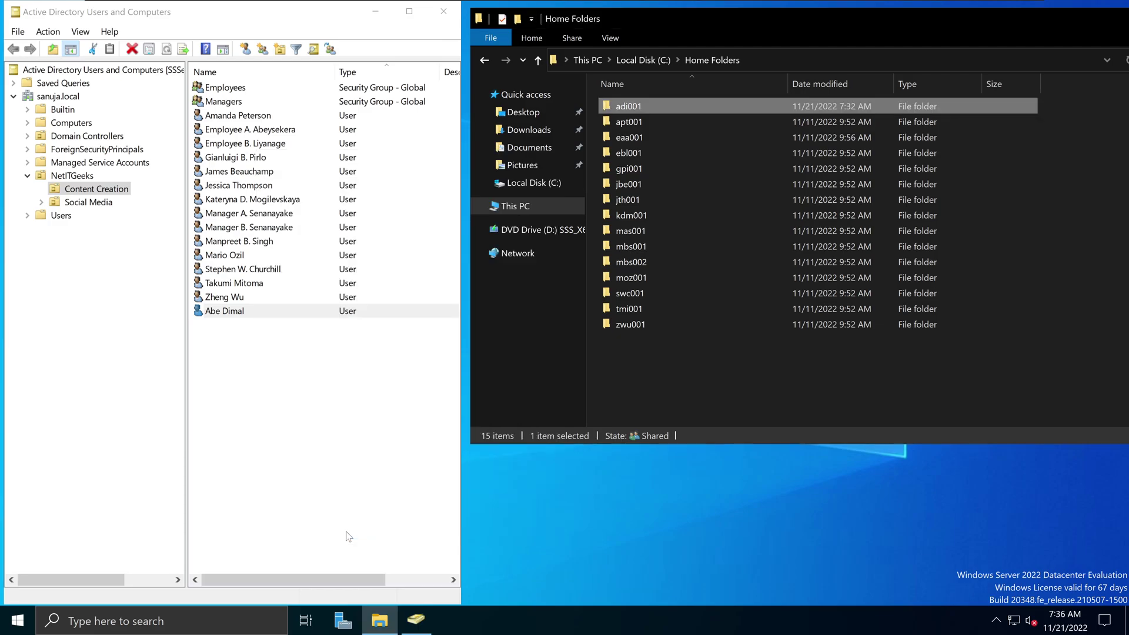
# Step: Open the adi001 folder's Security properties and confirm the user is allowed Full control
pyautogui.rightClick(634, 104)
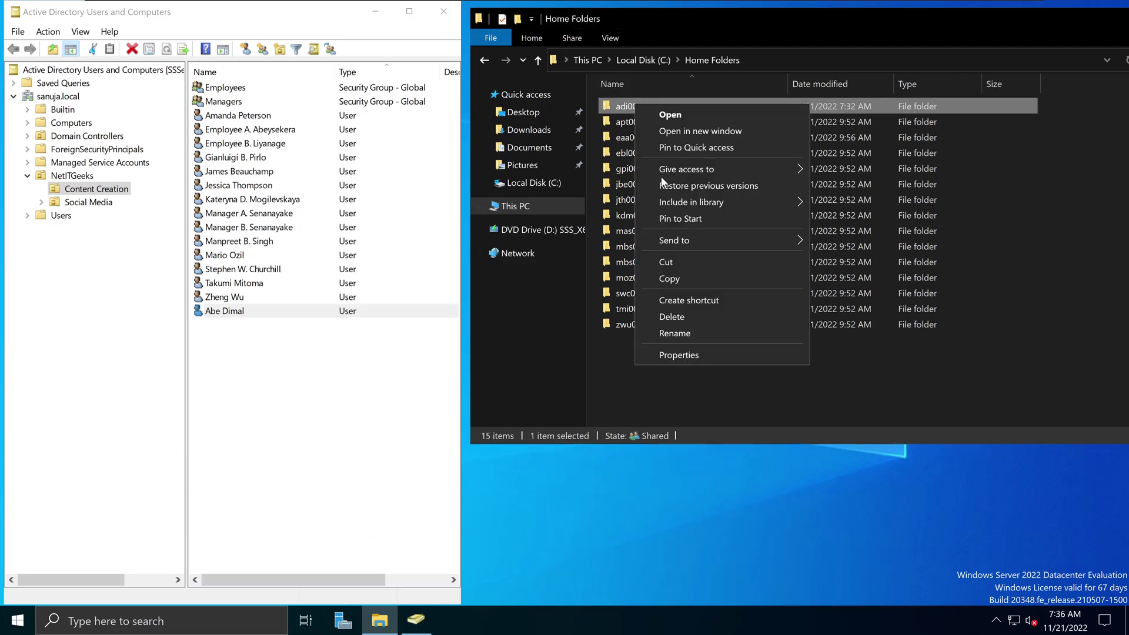
pyautogui.click(679, 356)
pyautogui.click(955, 208)
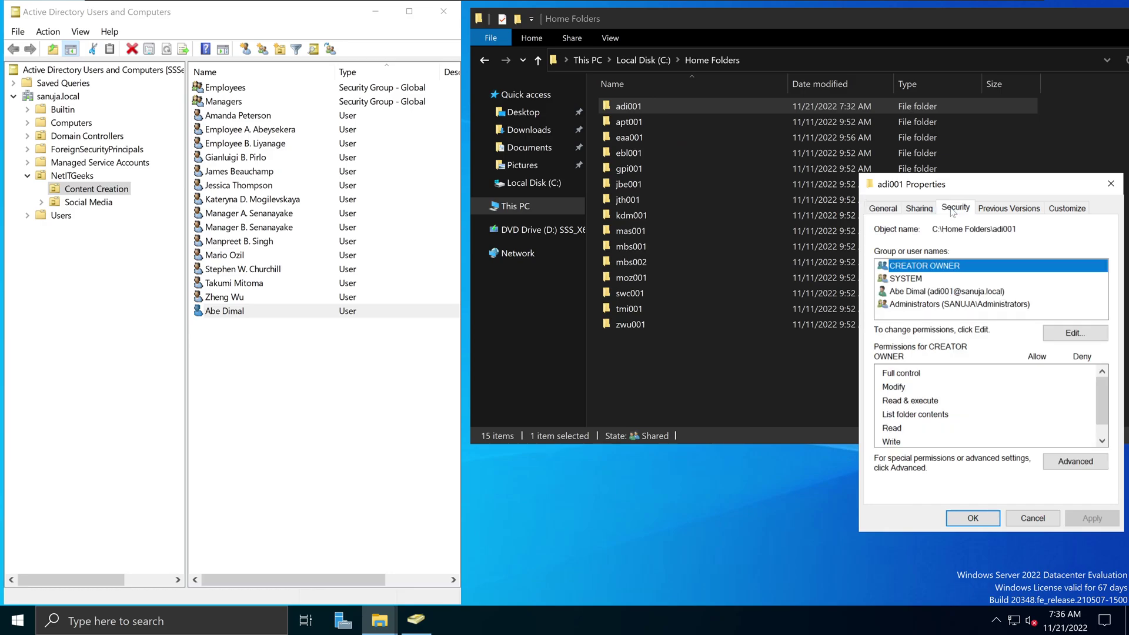
pyautogui.click(952, 291)
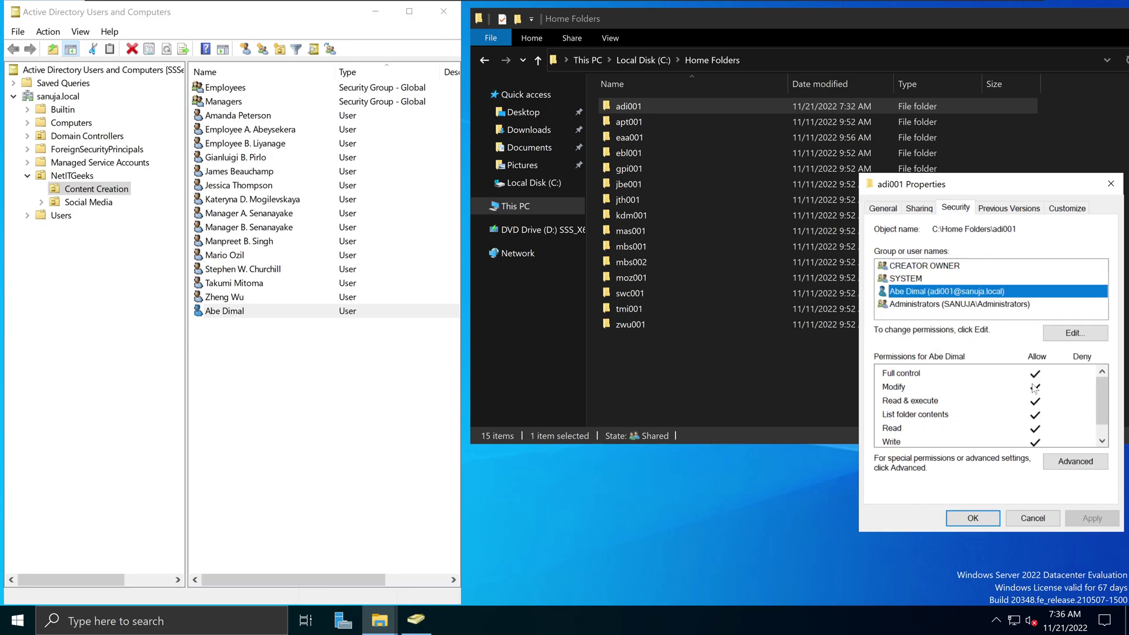
pyautogui.scroll(-1, 1034, 388)
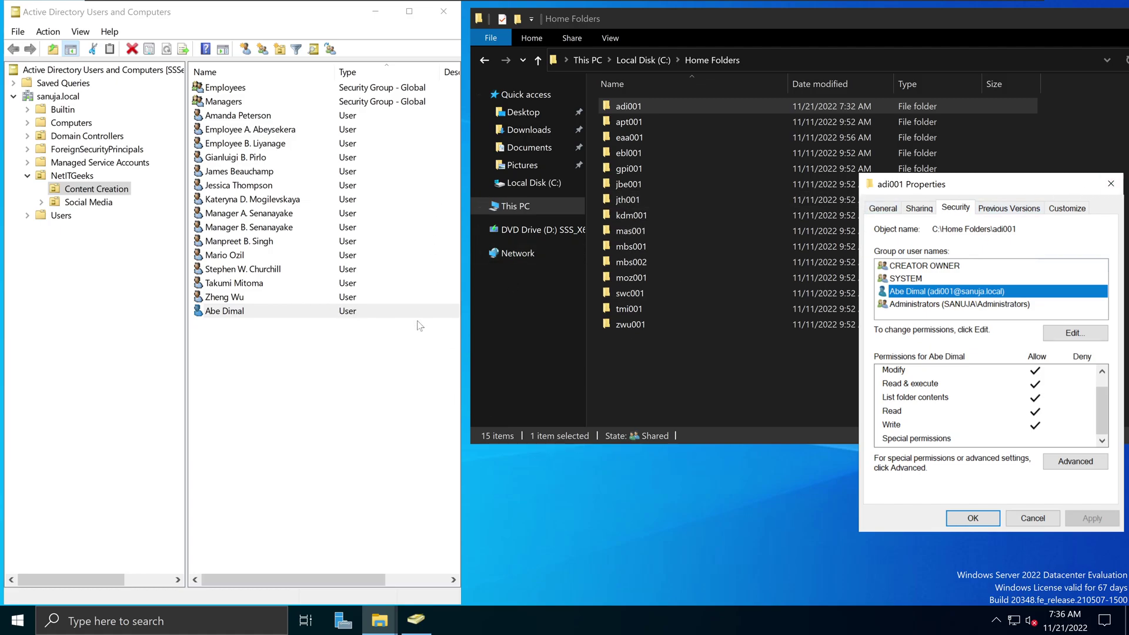
pyautogui.scroll(1, 1043, 404)
pyautogui.scroll(-1, 1043, 409)
pyautogui.scroll(1, 976, 421)
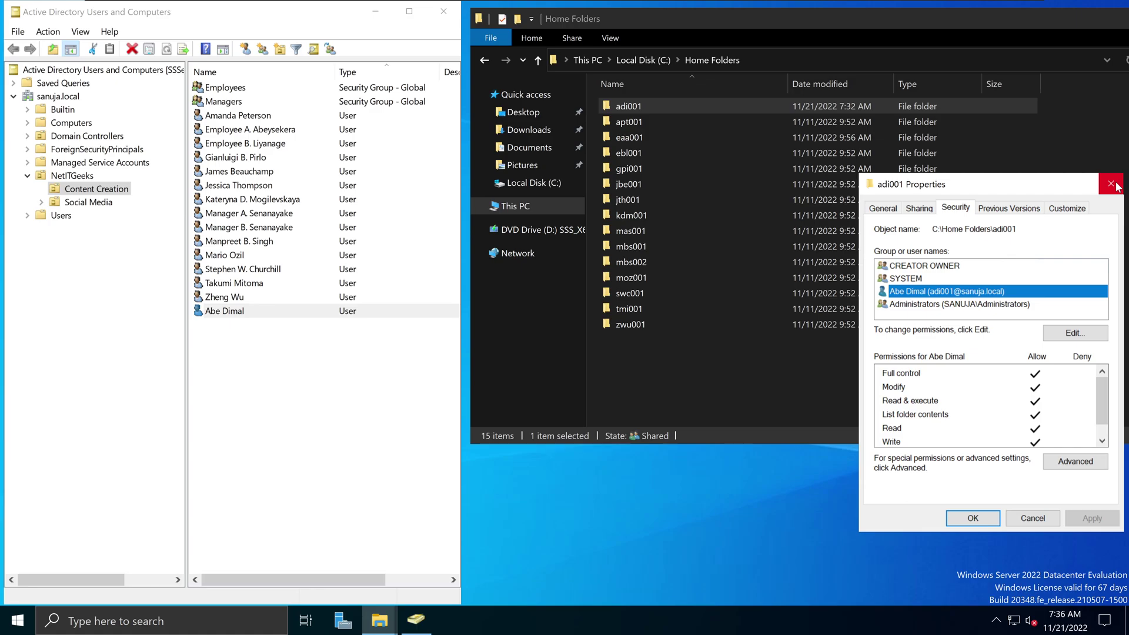
pyautogui.click(988, 374)
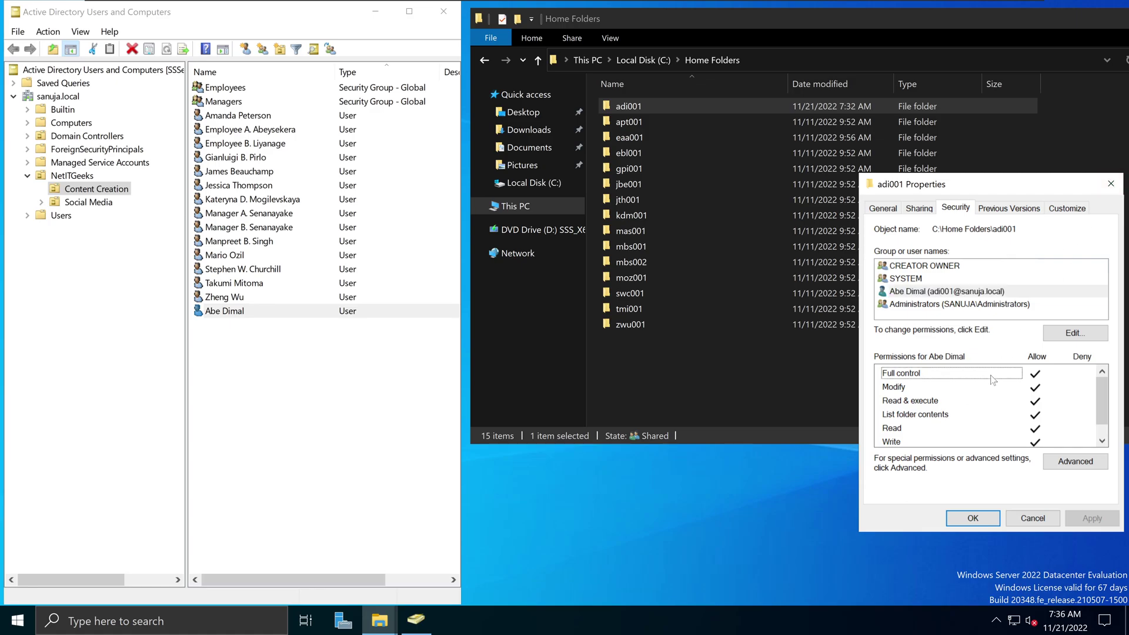
pyautogui.scroll(-1, 986, 394)
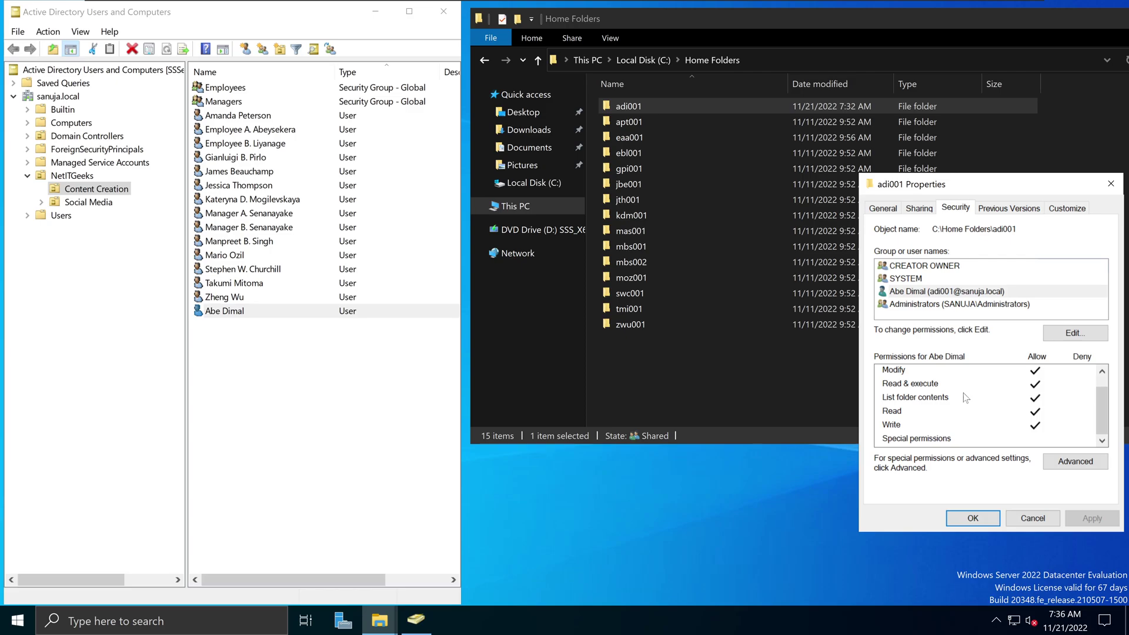
pyautogui.scroll(1, 964, 400)
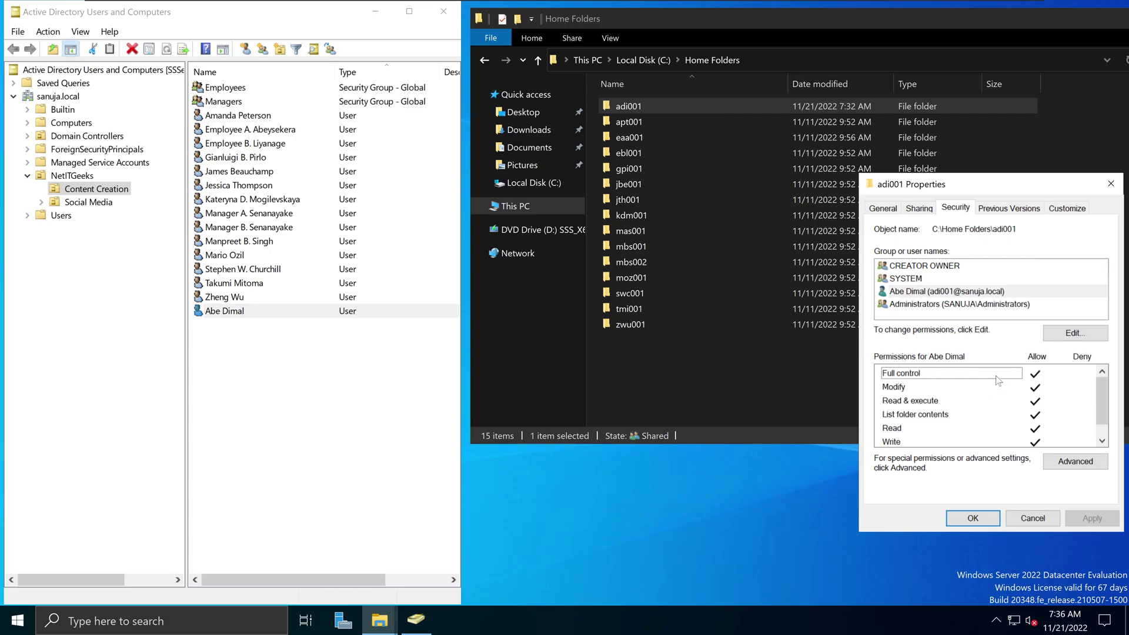
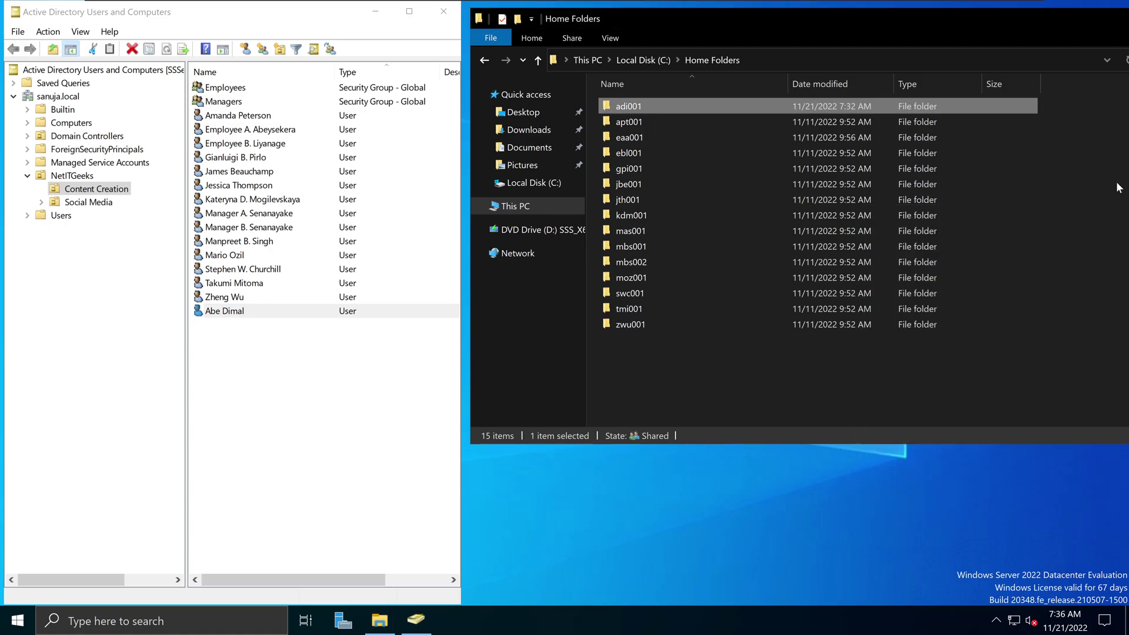
# Step: Bring the Active Directory Users and Computers window back to the front
pyautogui.click(242, 386)
pyautogui.rightClick(241, 386)
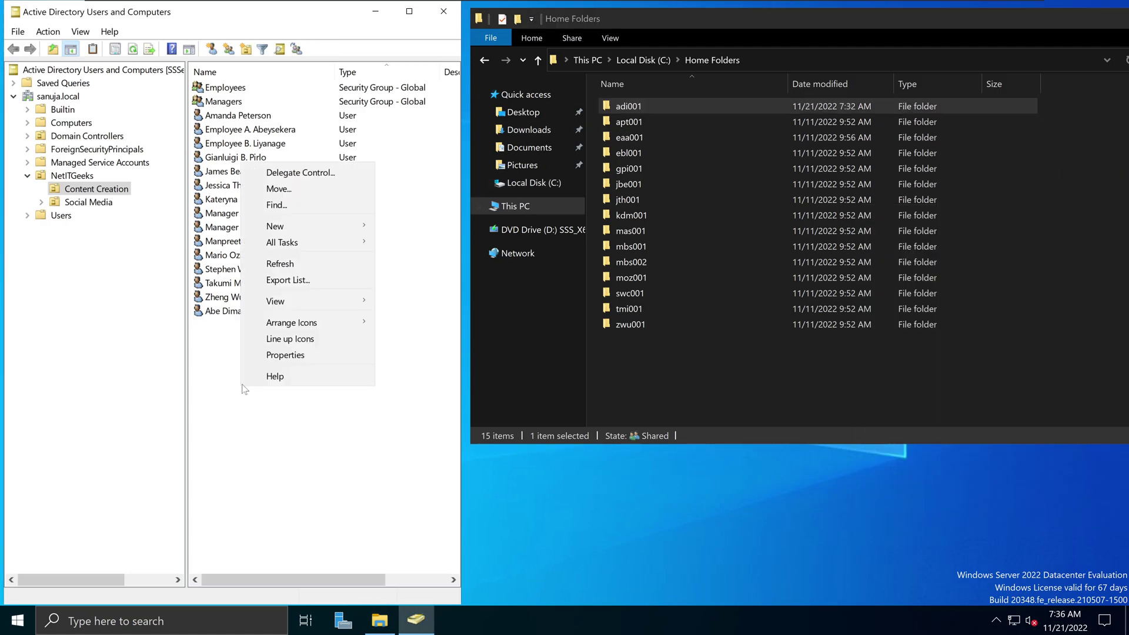
pyautogui.moveTo(336, 223)
pyautogui.click(405, 372)
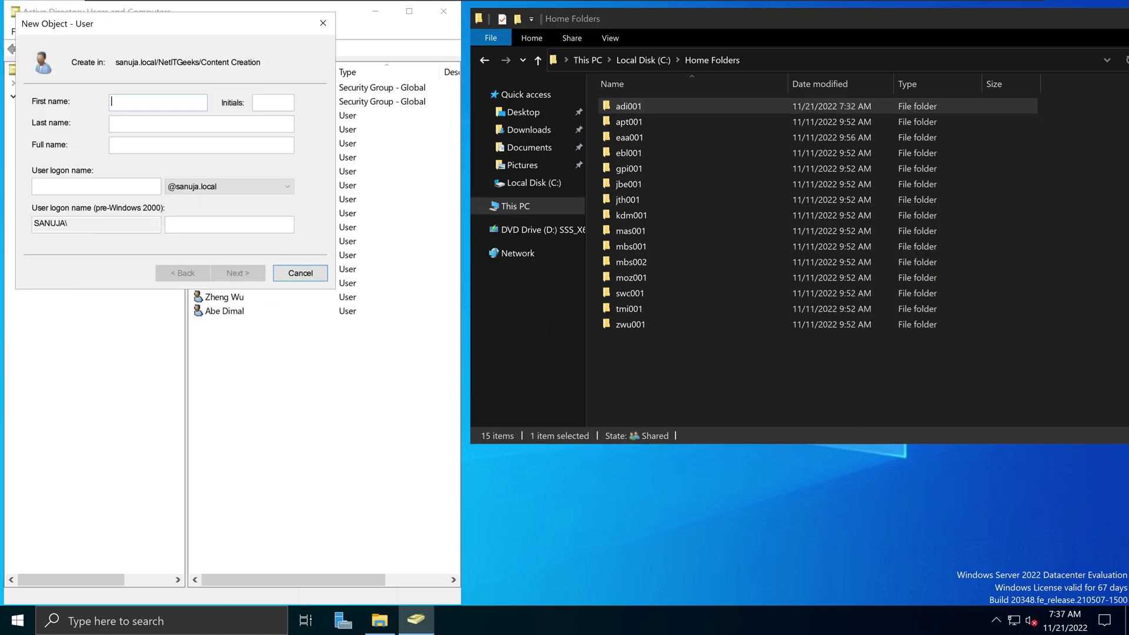
pyautogui.write('Jackson')
pyautogui.click(82, 186)
pyautogui.write('a')
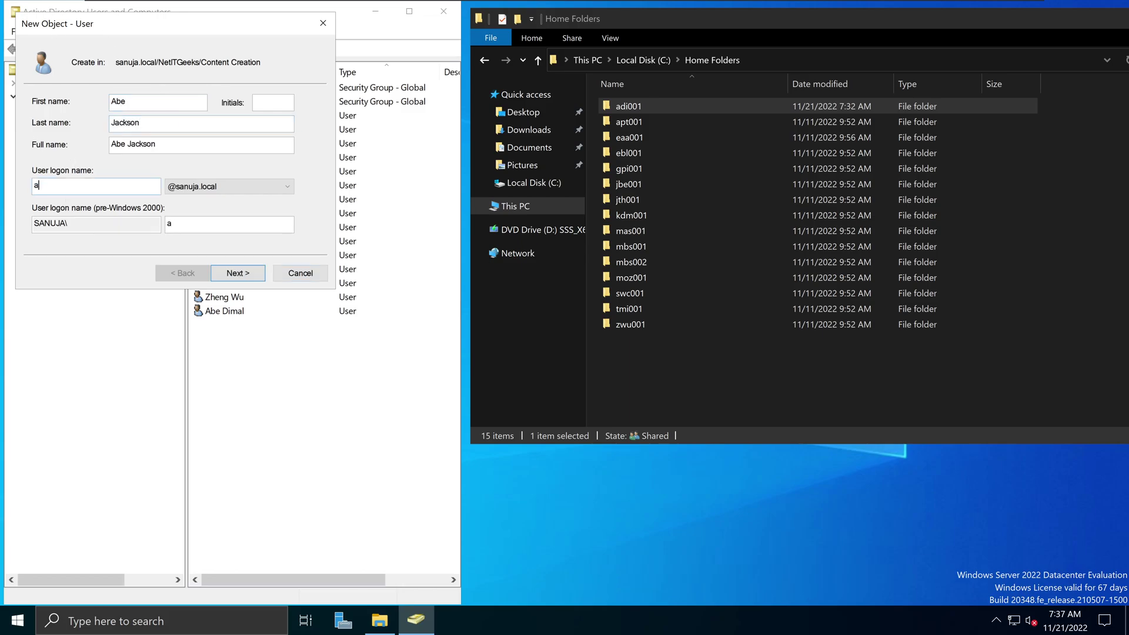
pyautogui.write('ja001')
pyautogui.click(237, 273)
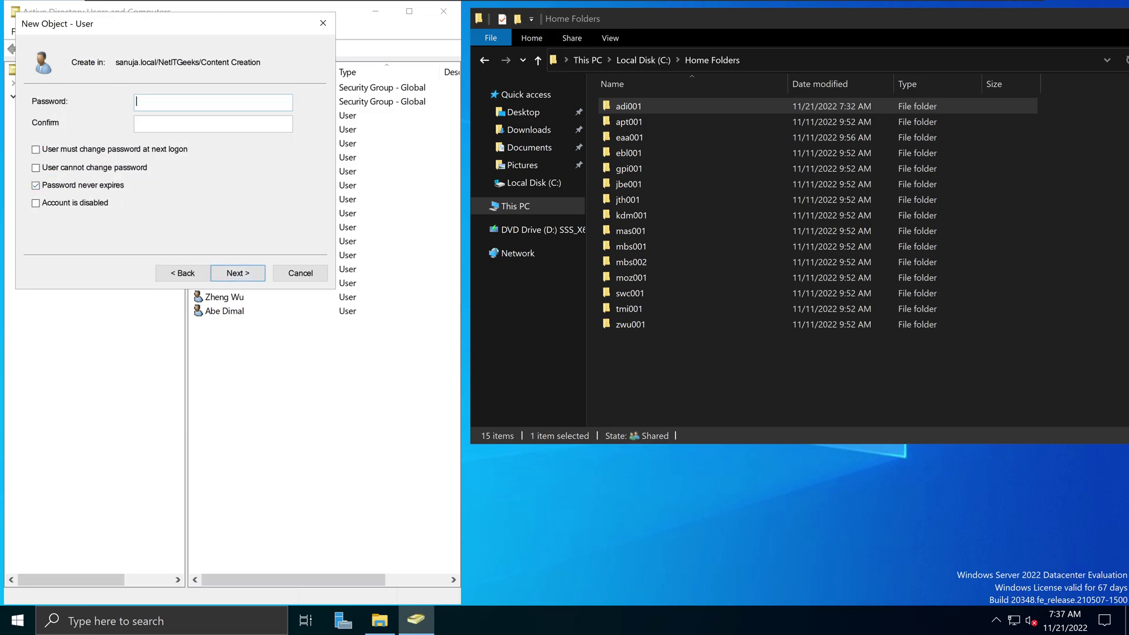
pyautogui.press('Tab')
pyautogui.press('Return')
pyautogui.press('Return')
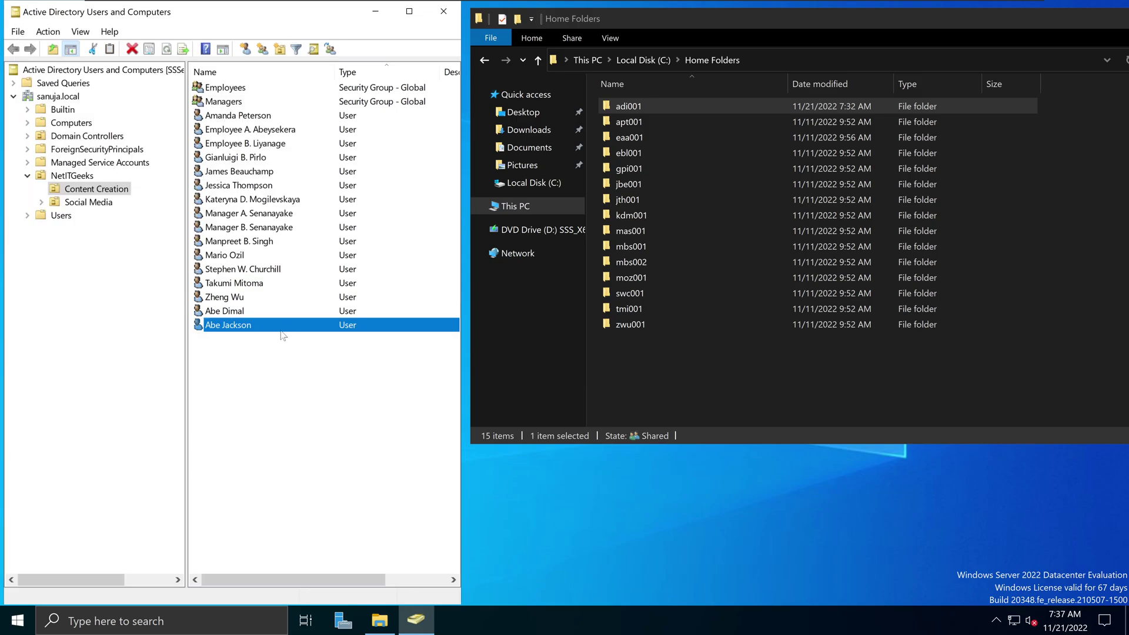
pyautogui.rightClick(245, 312)
# Step: Copy the existing user's home-folder path from their Profile tab, then select the new user
pyautogui.rightClick(244, 229)
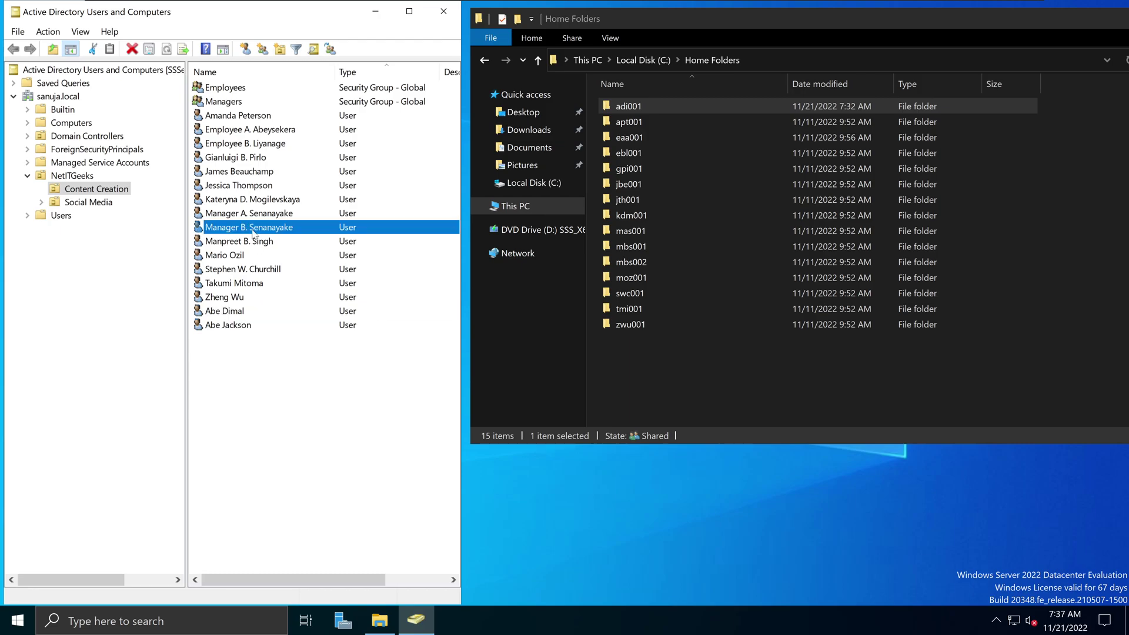
pyautogui.rightClick(231, 310)
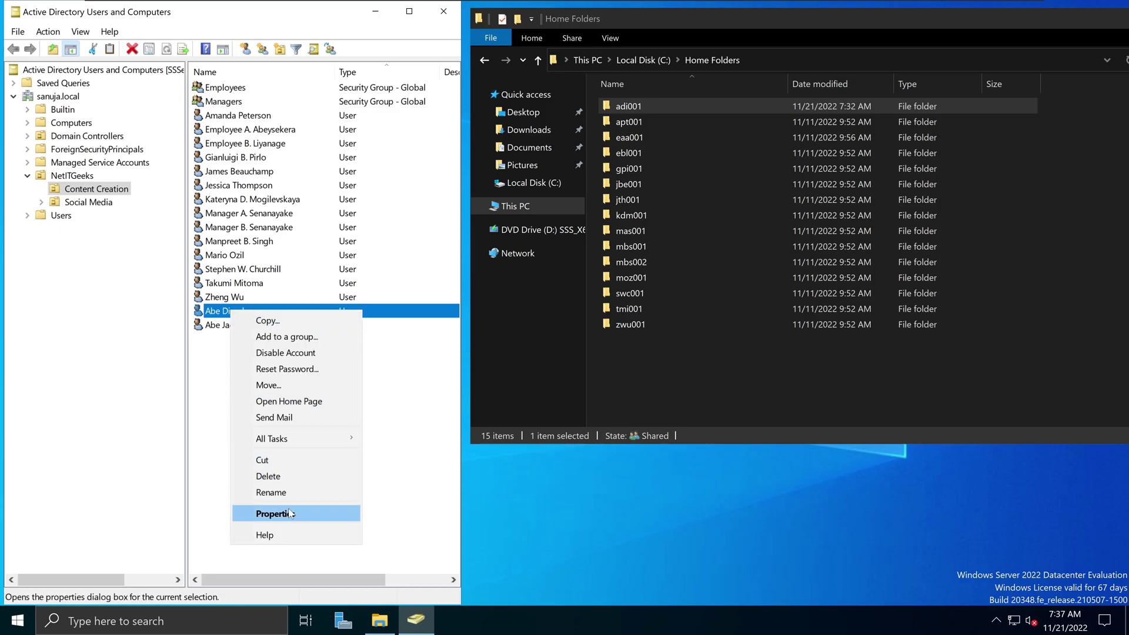
pyautogui.click(276, 513)
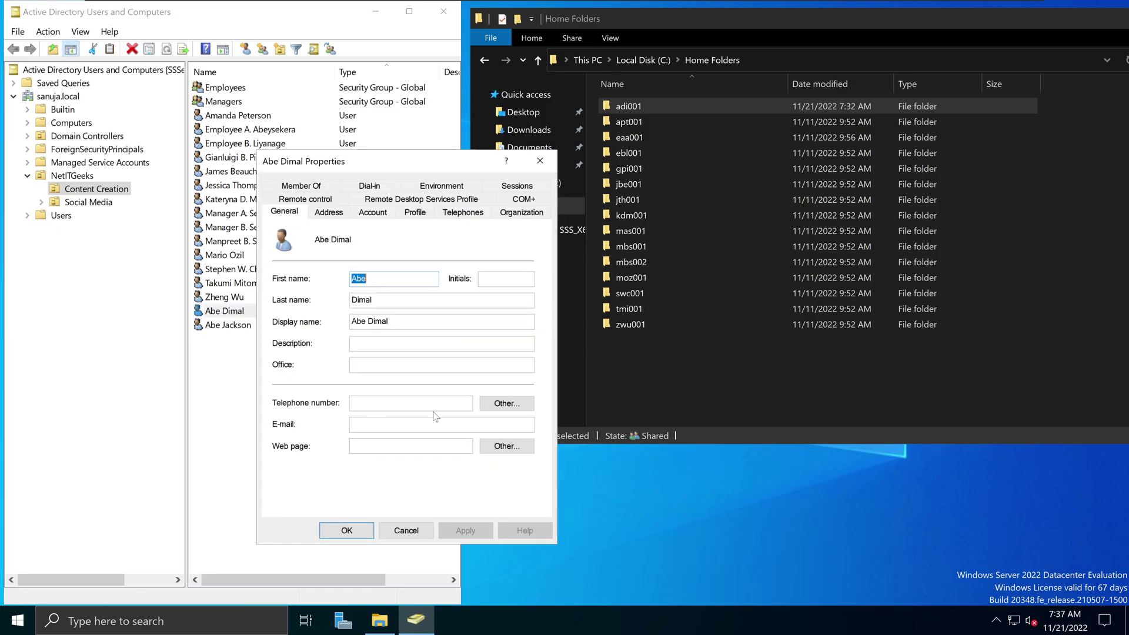
pyautogui.click(402, 212)
pyautogui.moveTo(406, 340); pyautogui.dragTo(560, 338)
pyautogui.rightClick(503, 340)
pyautogui.click(532, 389)
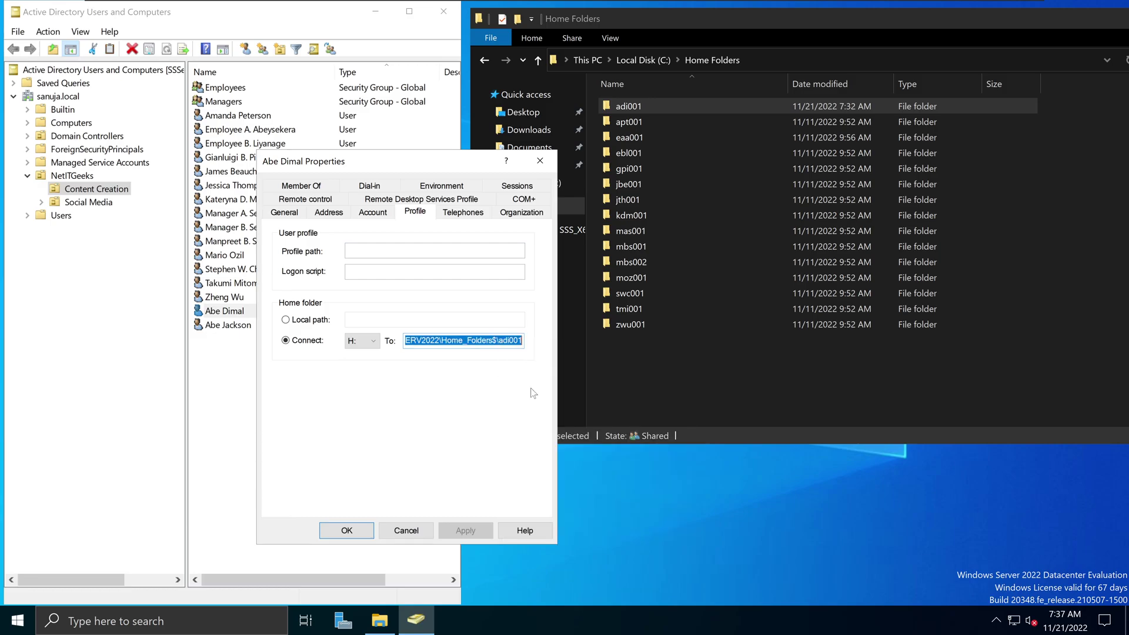
pyautogui.click(539, 161)
pyautogui.click(246, 328)
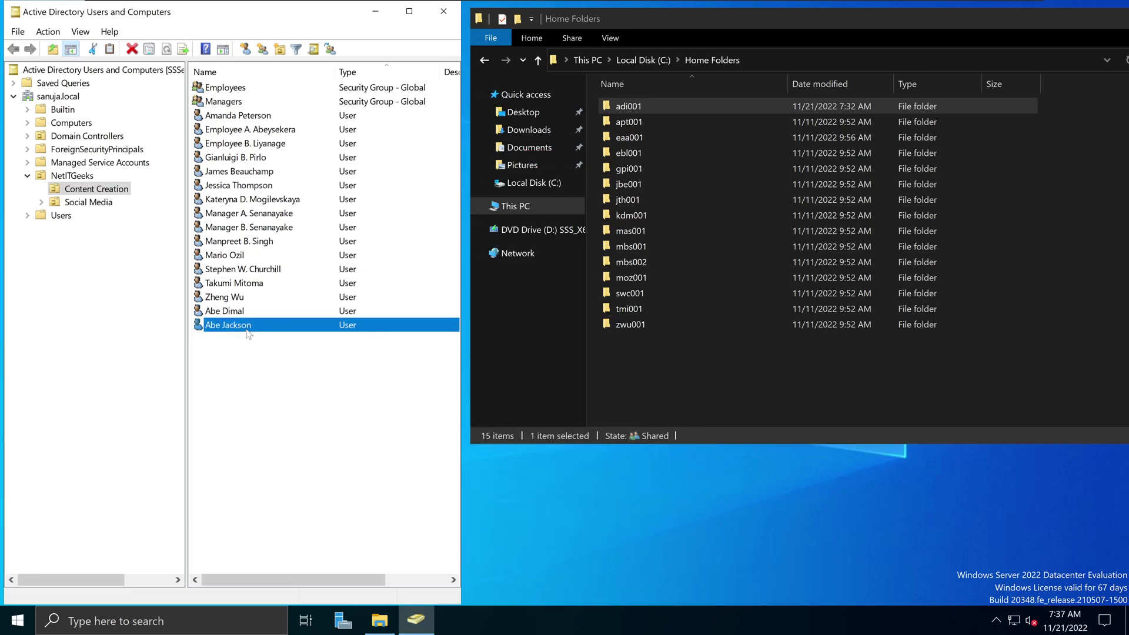
pyautogui.rightClick(247, 330)
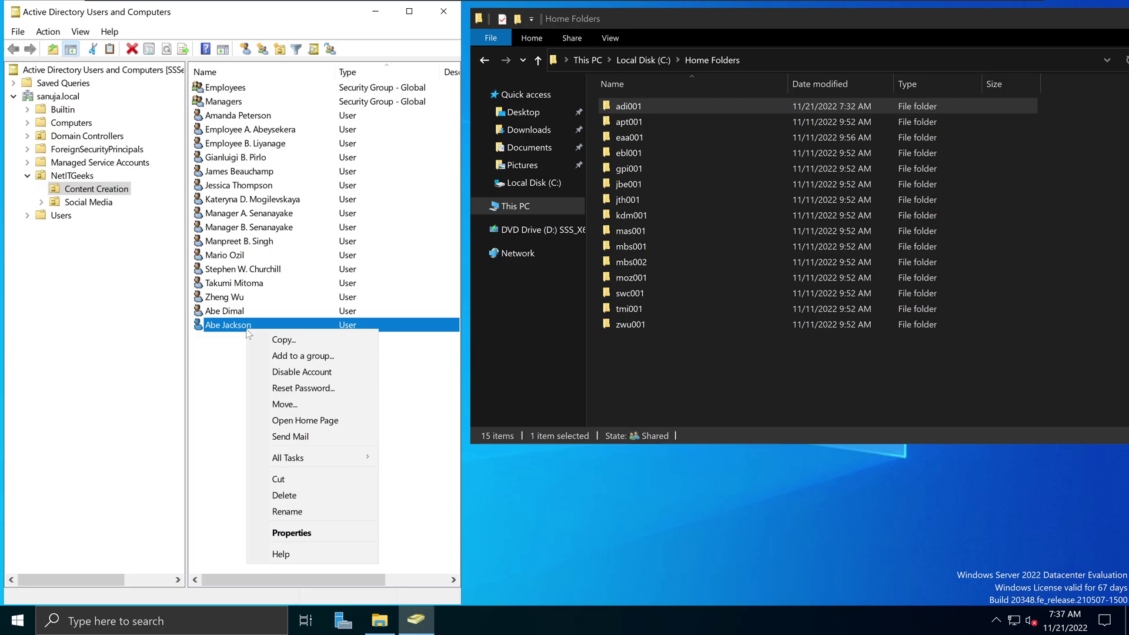
# Step: On the new user's Profile tab, connect drive H: and paste the copied home-folder path
pyautogui.click(292, 534)
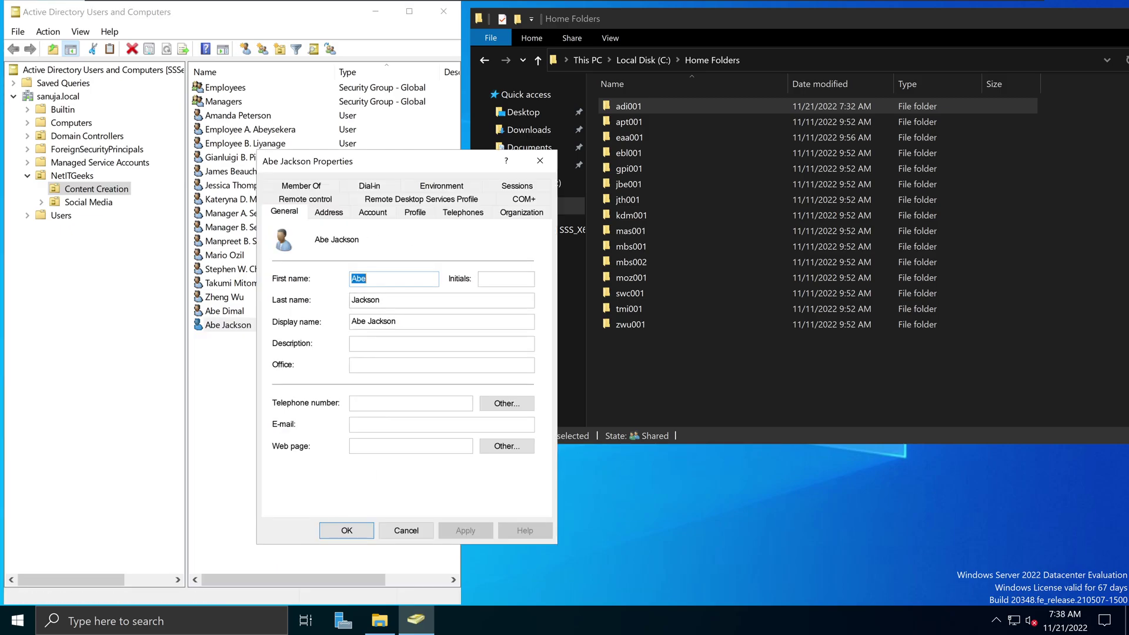
pyautogui.click(415, 212)
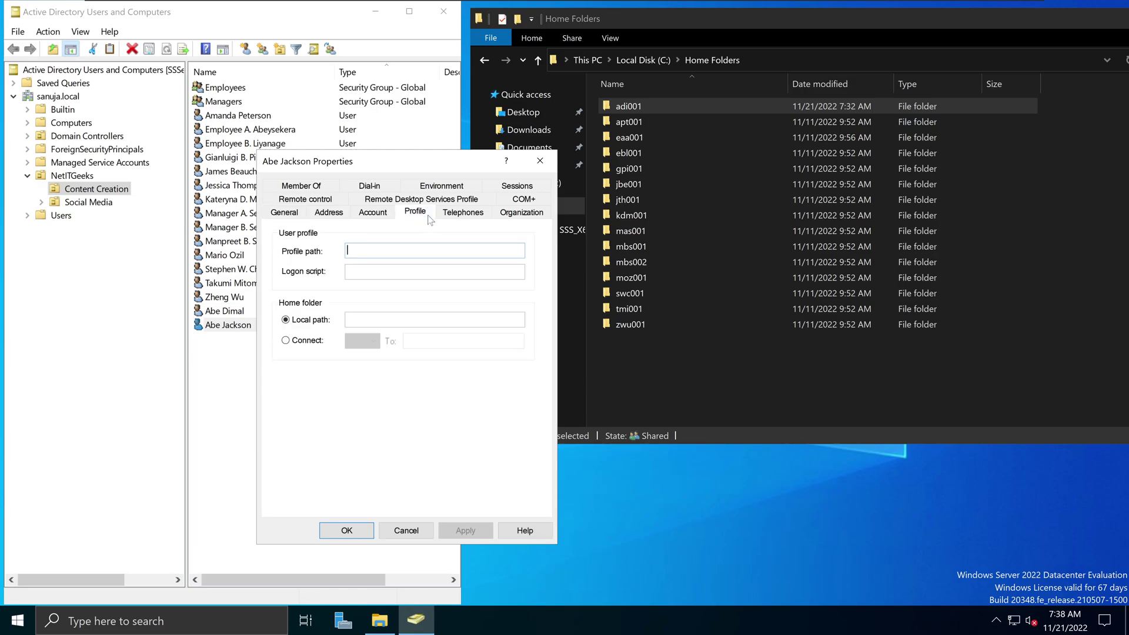
pyautogui.click(325, 345)
pyautogui.click(361, 341)
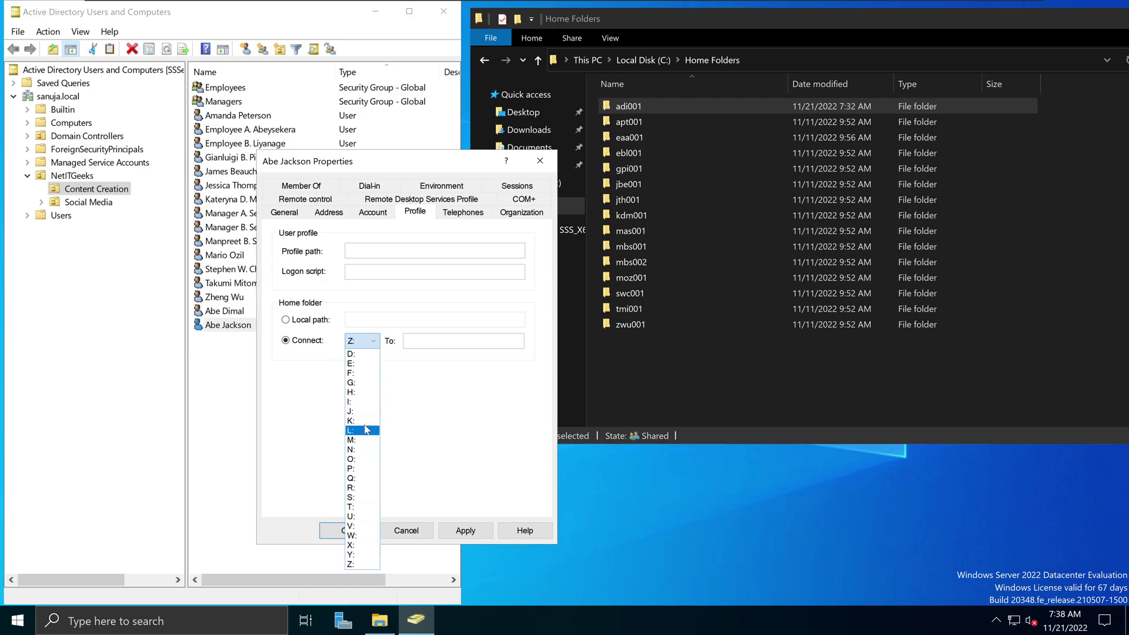
pyautogui.click(362, 392)
pyautogui.click(429, 342)
pyautogui.rightClick(429, 341)
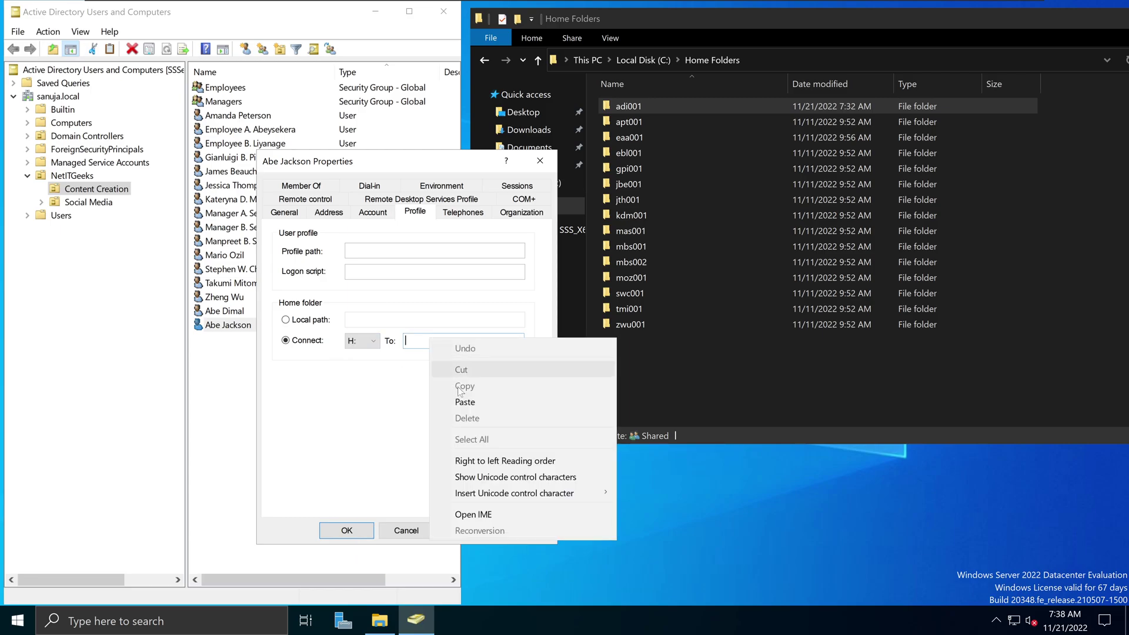
pyautogui.click(462, 402)
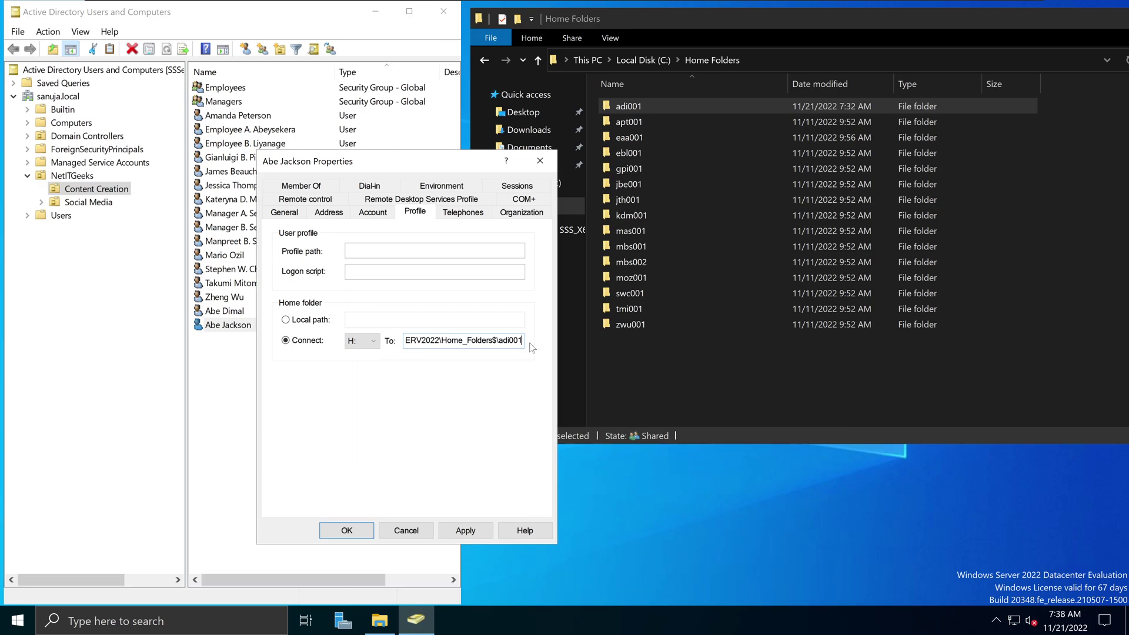
# Step: Replace the folder name with %username% to give \\SSSERV2022\Home_Folders$\%username%, then apply and save
pyautogui.hotkey('shift', 'Left')
pyautogui.hotkey('shift', 'Left')
pyautogui.hotkey('shift', 'Left')
pyautogui.hotkey('shift', 'Left')
pyautogui.hotkey('shift', 'Left')
pyautogui.hotkey('shift', 'Left')
pyautogui.press('BackSpace')
pyautogui.write('%')
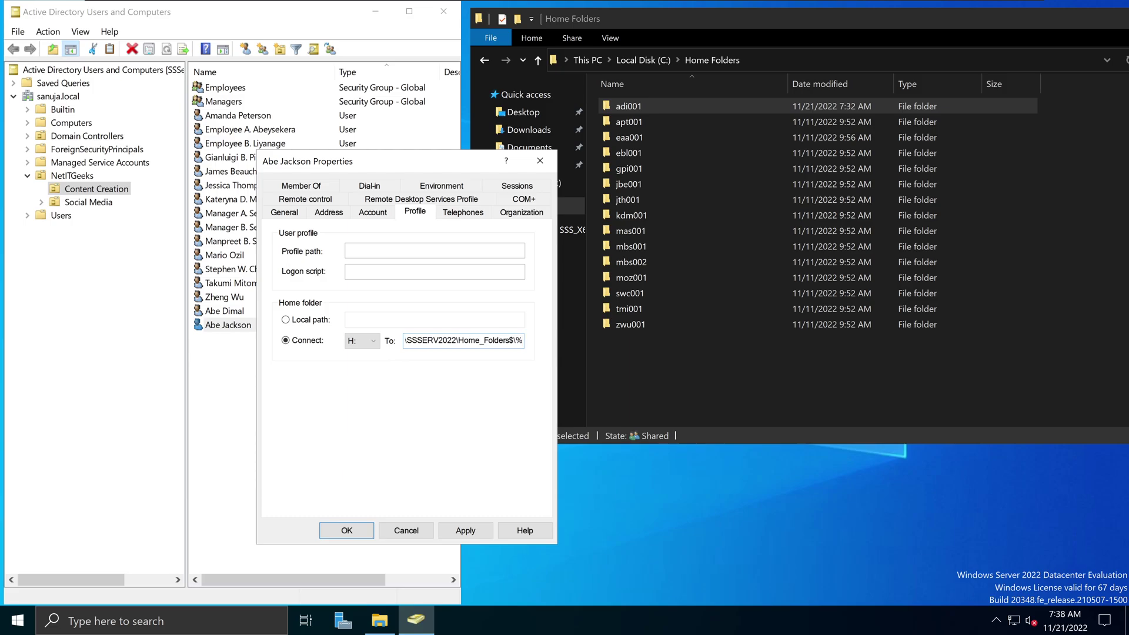
pyautogui.write('usertname')
pyautogui.press('BackSpace')
pyautogui.press('BackSpace')
pyautogui.press('BackSpace')
pyautogui.press('BackSpace')
pyautogui.press('BackSpace')
pyautogui.press('BackSpace')
pyautogui.press('BackSpace')
pyautogui.press('BackSpace')
pyautogui.press('BackSpace')
pyautogui.write('username%')
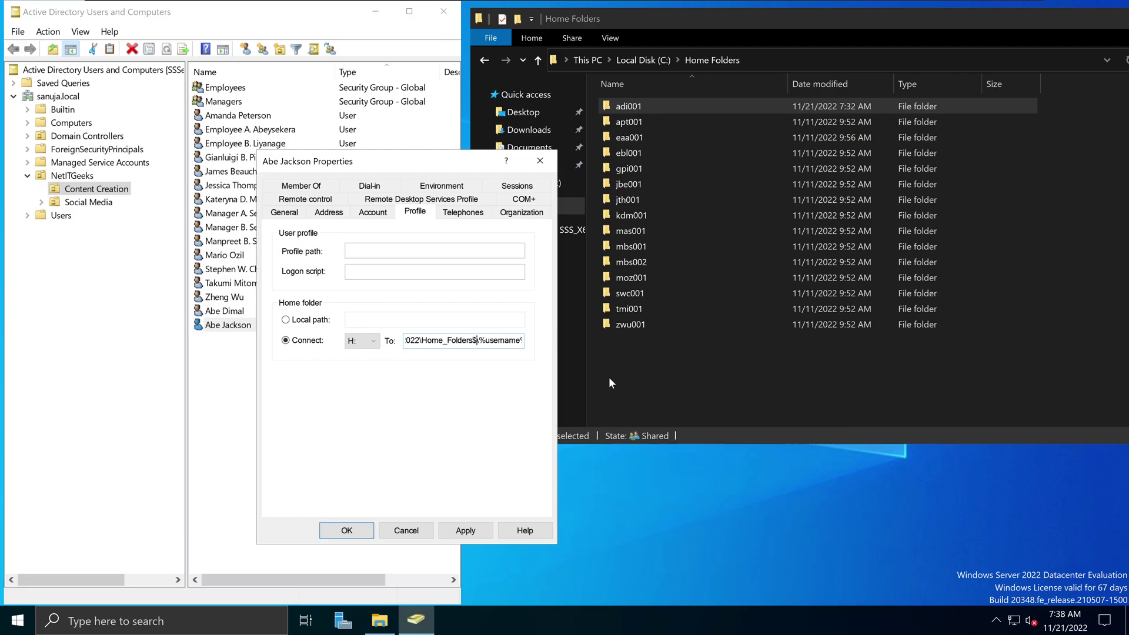
pyautogui.press('Home')
pyautogui.press('Right')
pyautogui.press('Right')
pyautogui.press('Right')
pyautogui.press('Right')
pyautogui.press('Right')
pyautogui.press('Right')
pyautogui.press('Right')
pyautogui.press('Right')
pyautogui.press('Right')
pyautogui.press('Right')
pyautogui.press('Right')
pyautogui.press('Right')
pyautogui.press('Right')
pyautogui.press('Right')
pyautogui.press('Right')
pyautogui.press('Right')
pyautogui.press('Right')
pyautogui.press('Right')
pyautogui.press('Right')
pyautogui.press('Right')
pyautogui.press('Right')
pyautogui.click(468, 532)
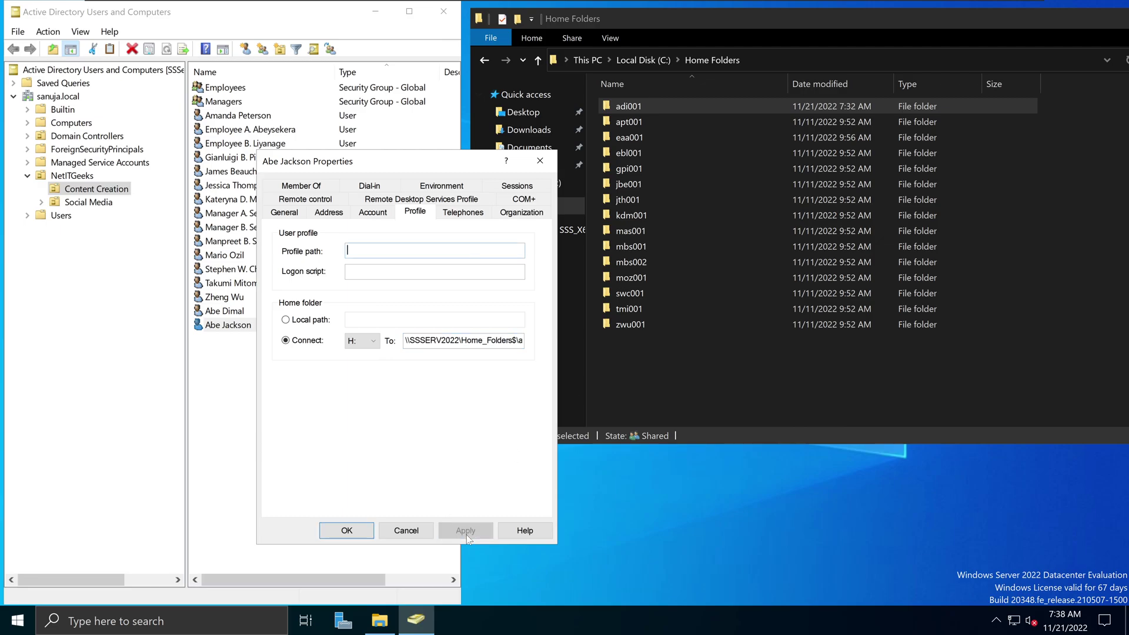
pyautogui.click(353, 531)
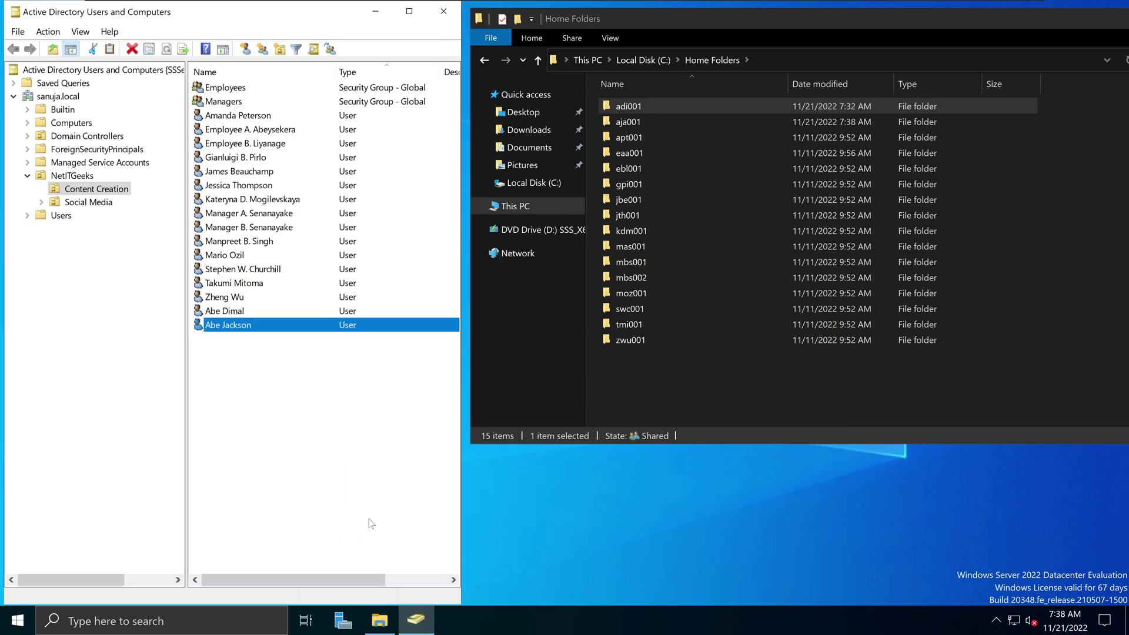
# Step: Verify the new user's H: path now ends in aja001, then select the aja001 folder in File Explorer
pyautogui.doubleClick(247, 327)
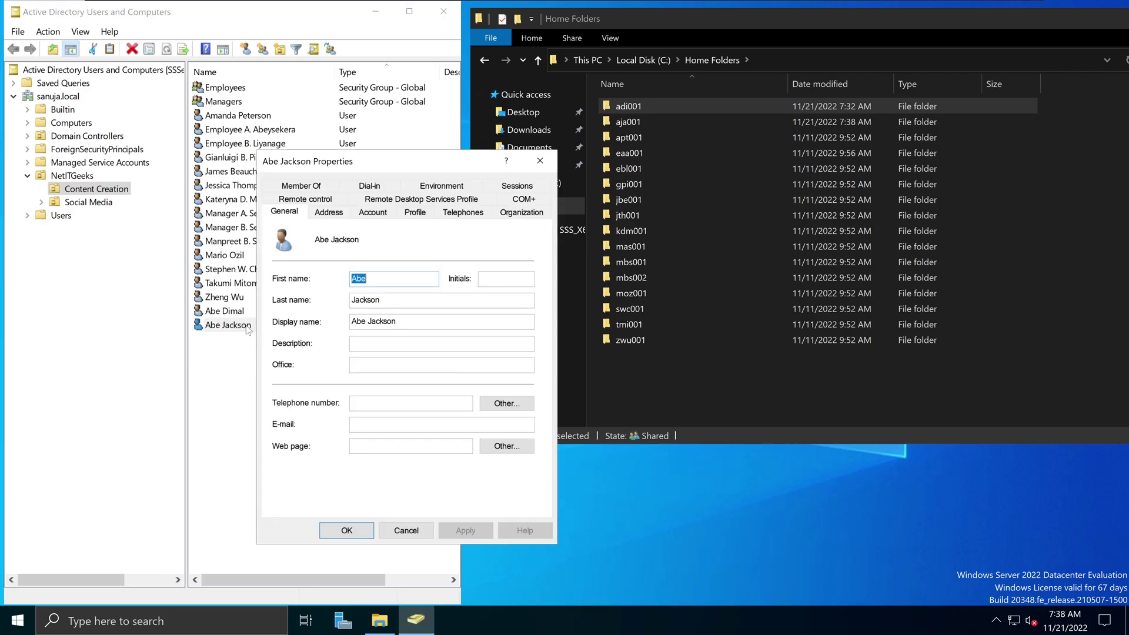
pyautogui.click(414, 221)
pyautogui.moveTo(470, 341); pyautogui.dragTo(517, 351)
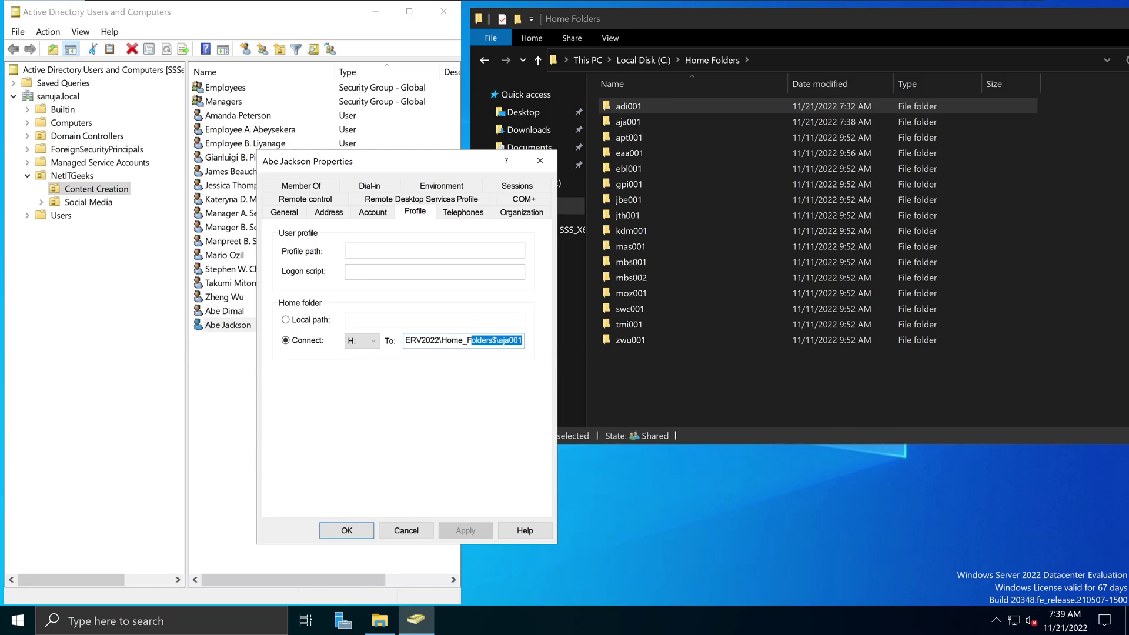
pyautogui.click(540, 162)
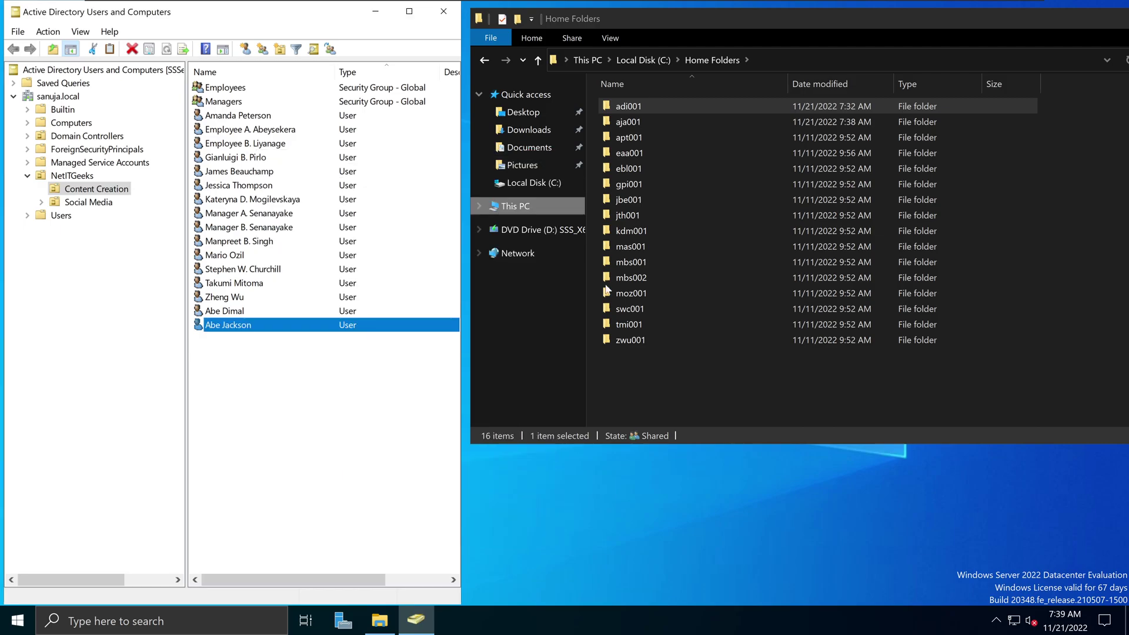
pyautogui.click(641, 379)
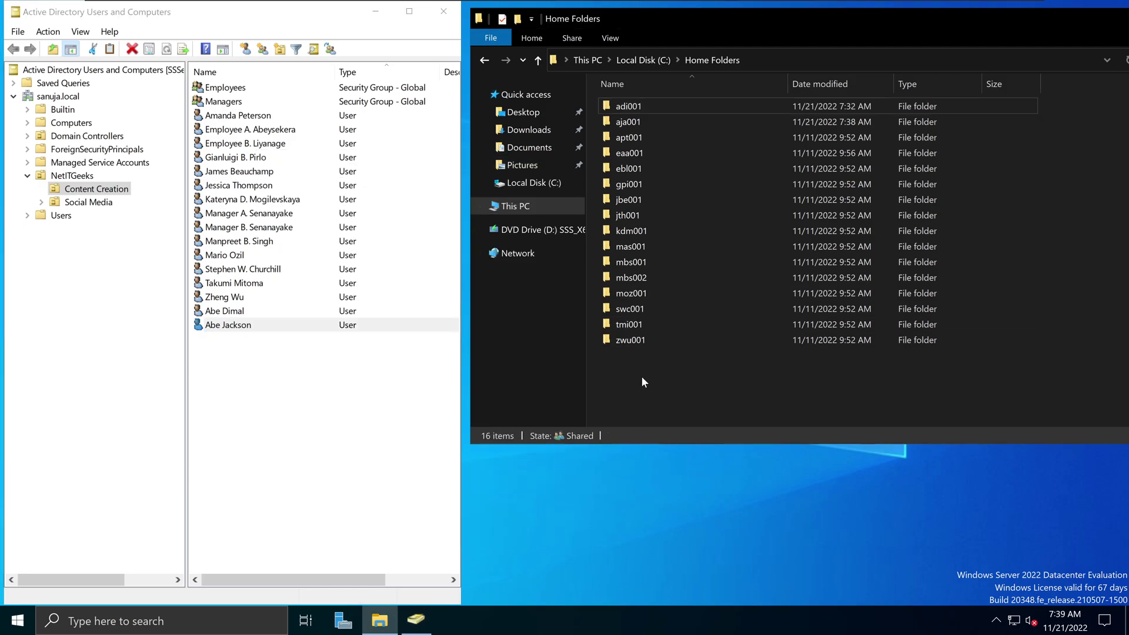
pyautogui.click(648, 122)
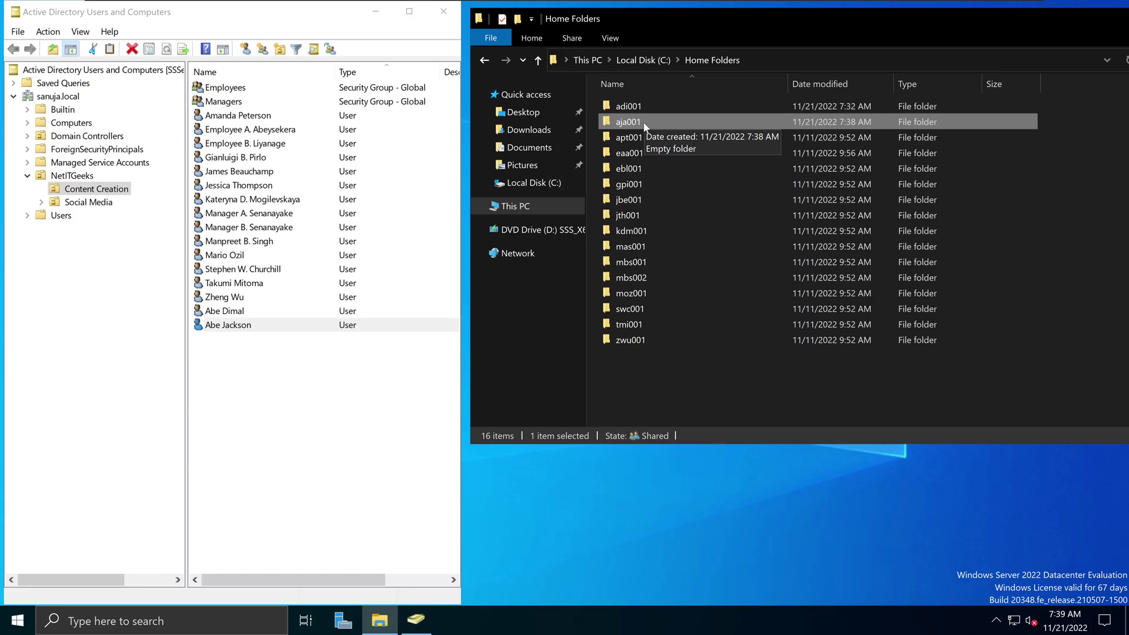
# Step: Check the new user's Full control on aja001's Security tab, close it, and select adi001
pyautogui.rightClick(643, 122)
pyautogui.click(688, 375)
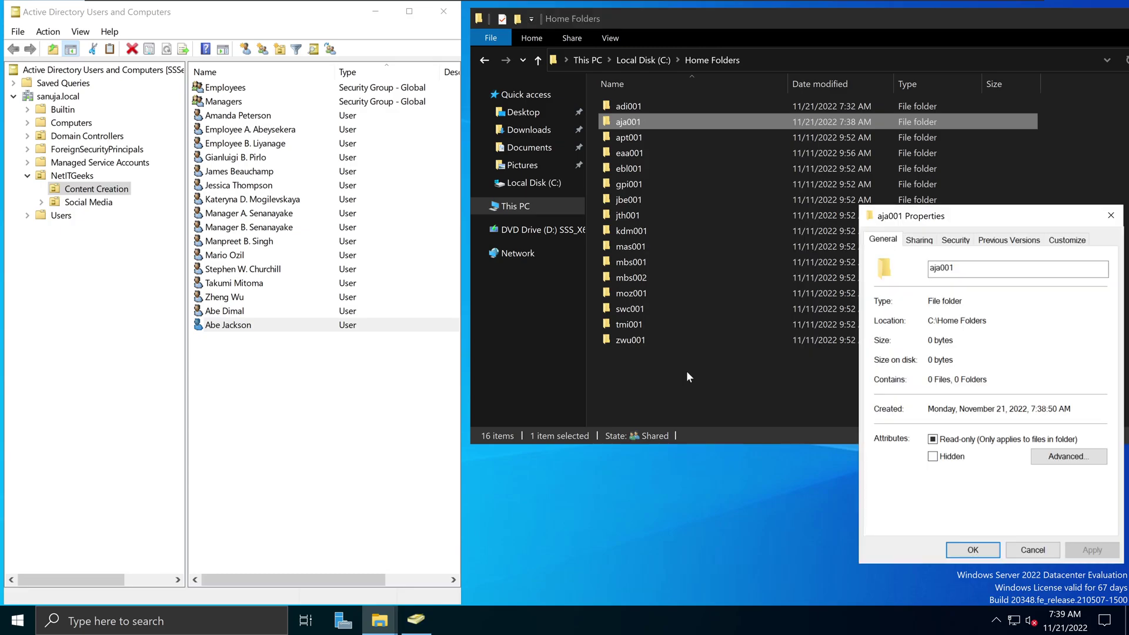
pyautogui.click(956, 240)
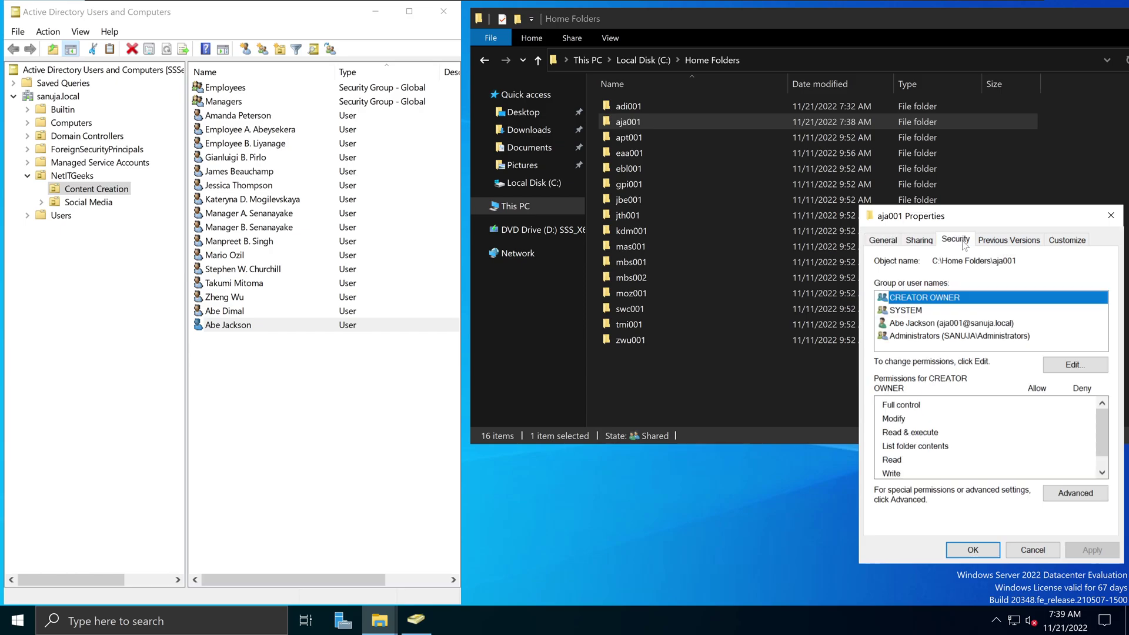
pyautogui.click(979, 324)
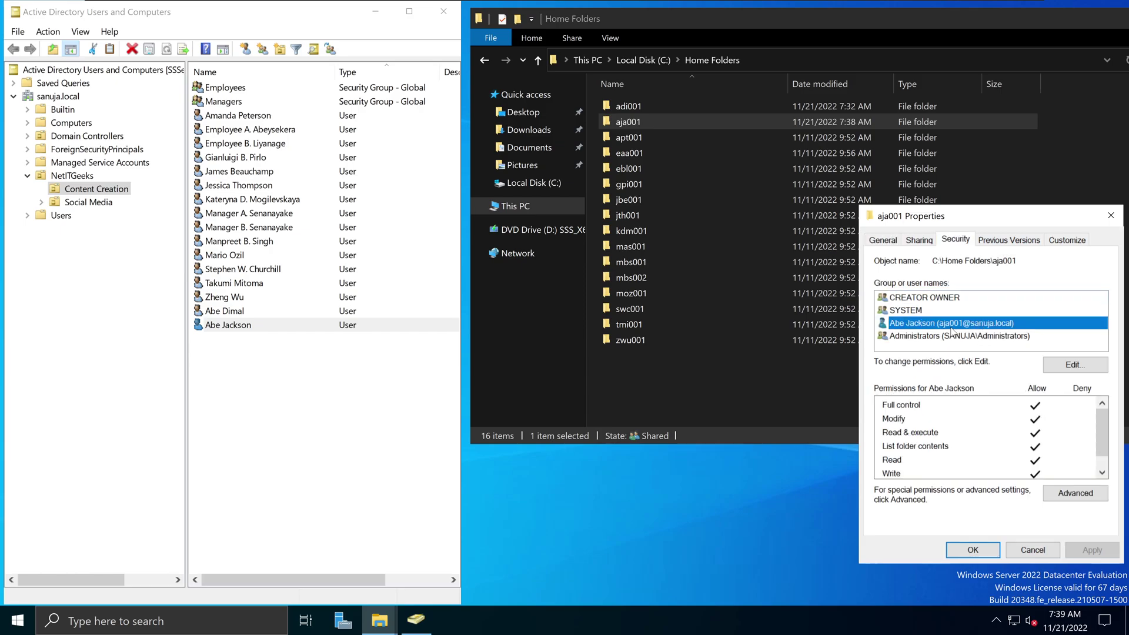
pyautogui.scroll(-1, 1097, 446)
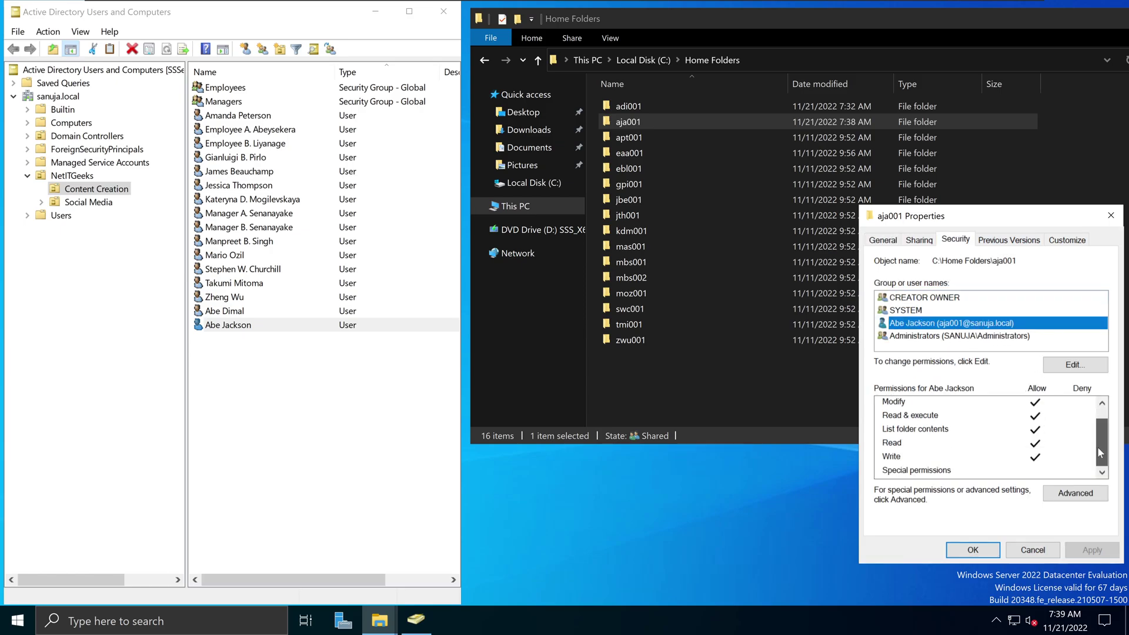
pyautogui.scroll(1, 1098, 478)
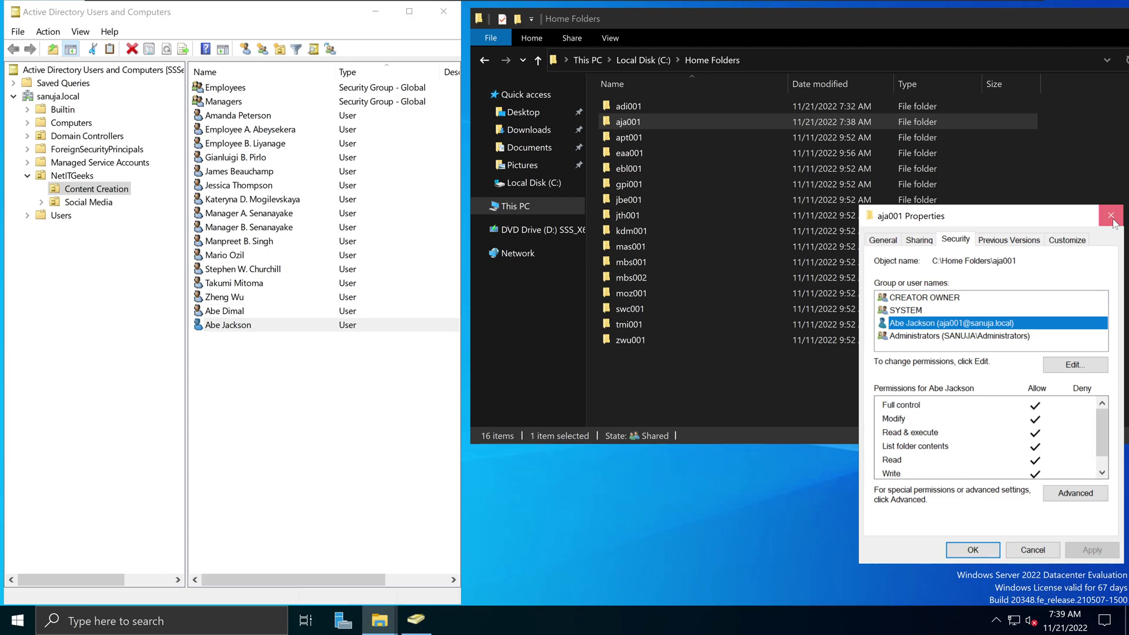
pyautogui.click(1112, 216)
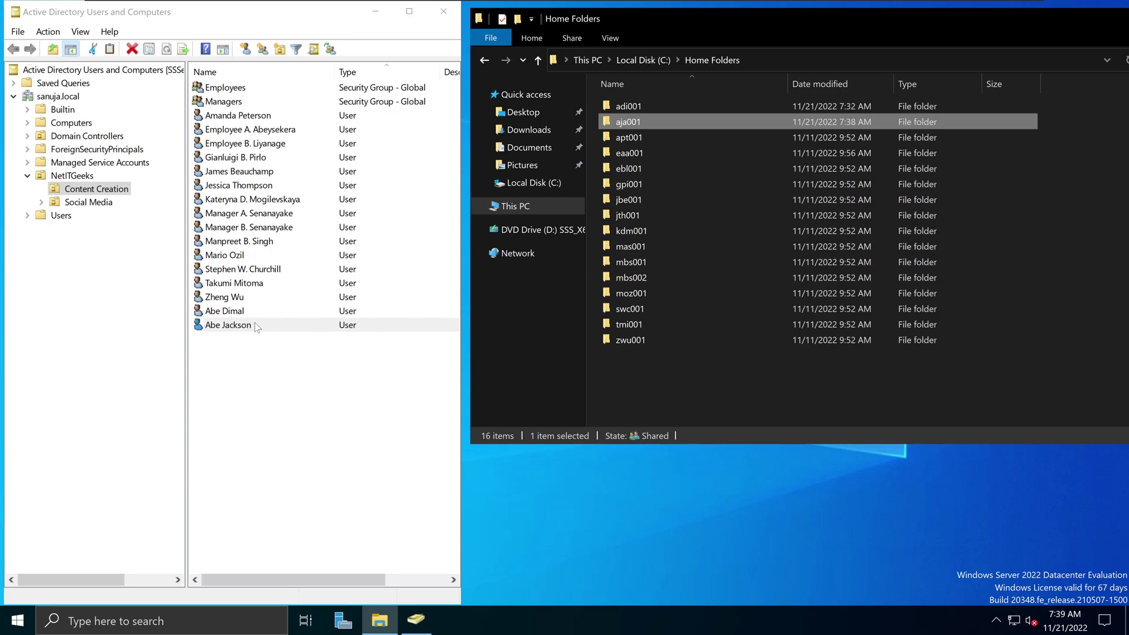
pyautogui.click(673, 108)
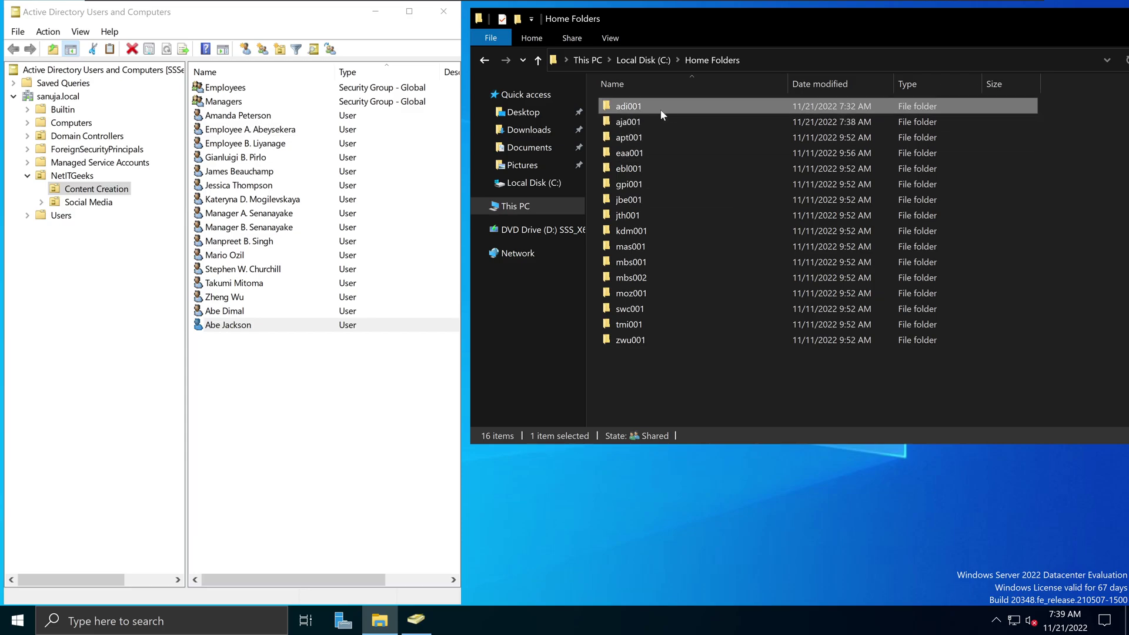
pyautogui.click(274, 326)
# Step: Inspect the existing user's home-folder path on their Profile tab without changing it
pyautogui.rightClick(274, 324)
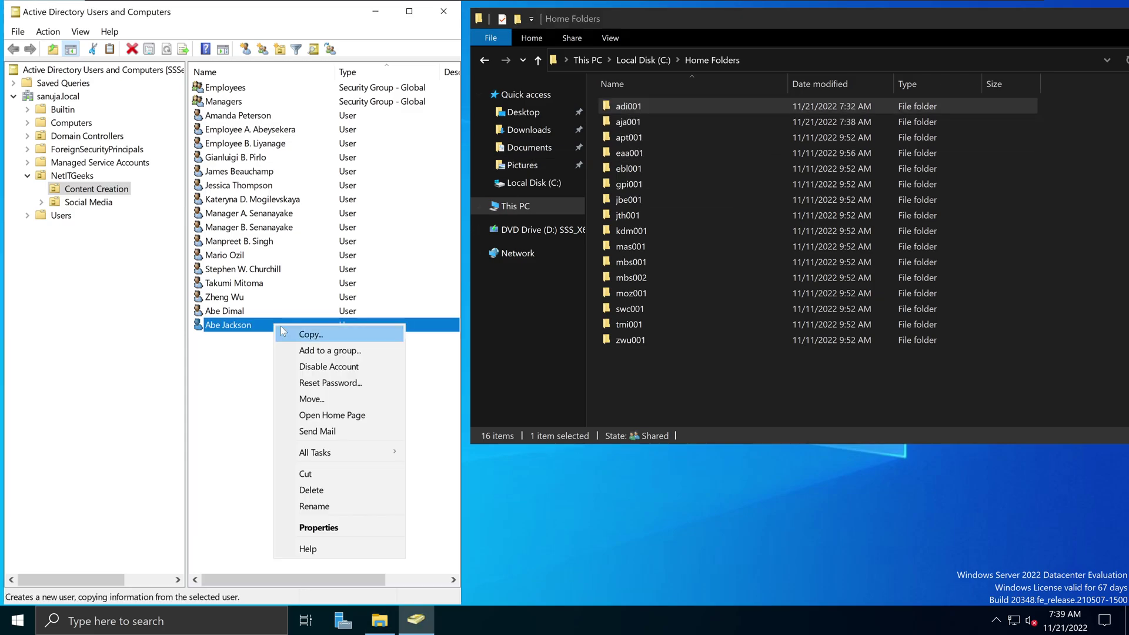
pyautogui.click(327, 527)
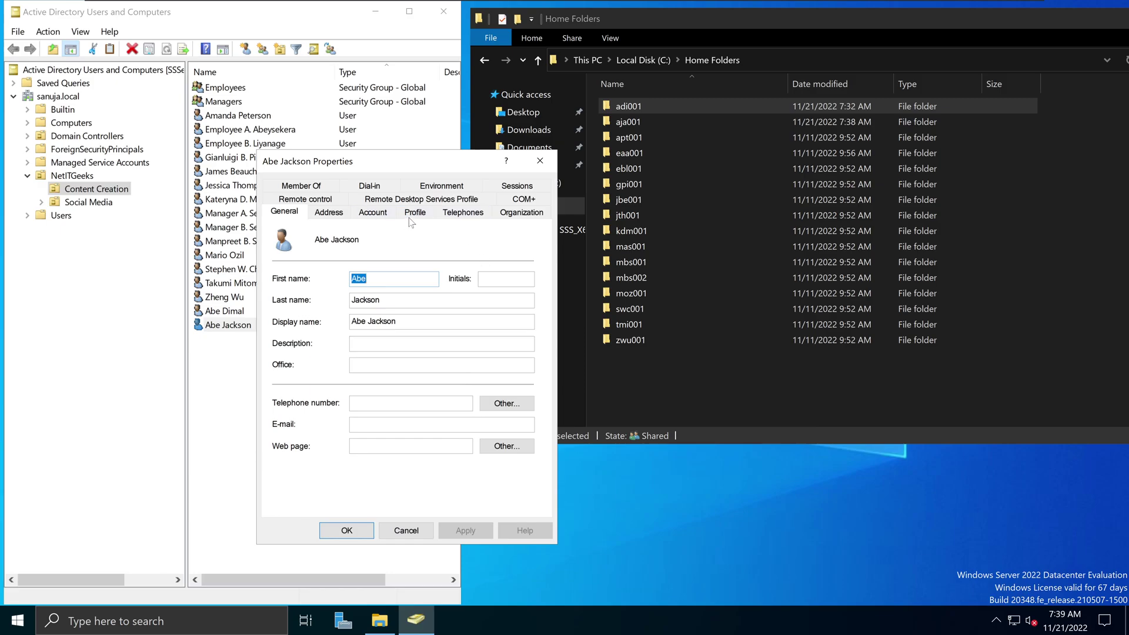
pyautogui.click(411, 217)
pyautogui.moveTo(504, 340); pyautogui.dragTo(523, 340)
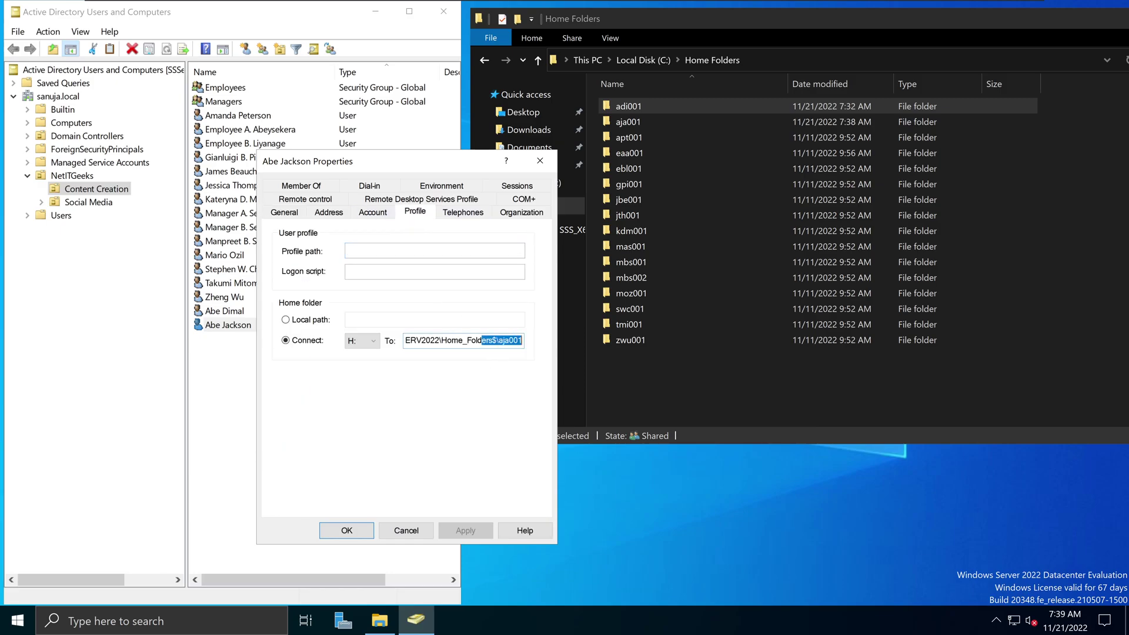
pyautogui.click(520, 340)
pyautogui.doubleClick(513, 341)
pyautogui.click(540, 161)
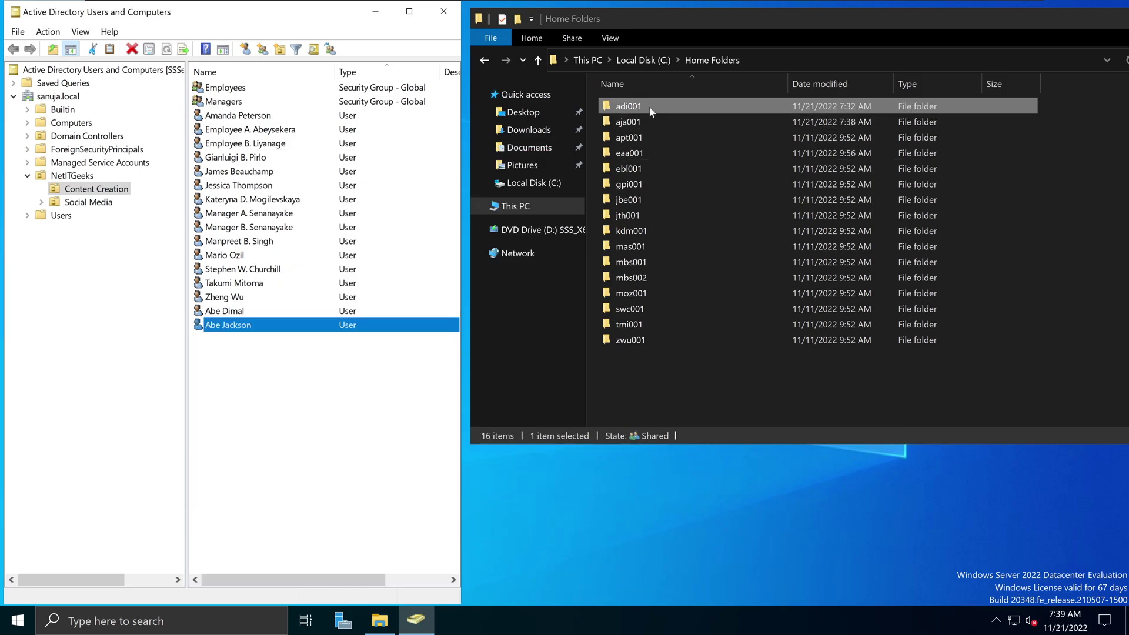
# Step: Confirm the user's Full control on the aja001 folder's Security tab, then close its properties
pyautogui.rightClick(643, 108)
pyautogui.rightClick(623, 125)
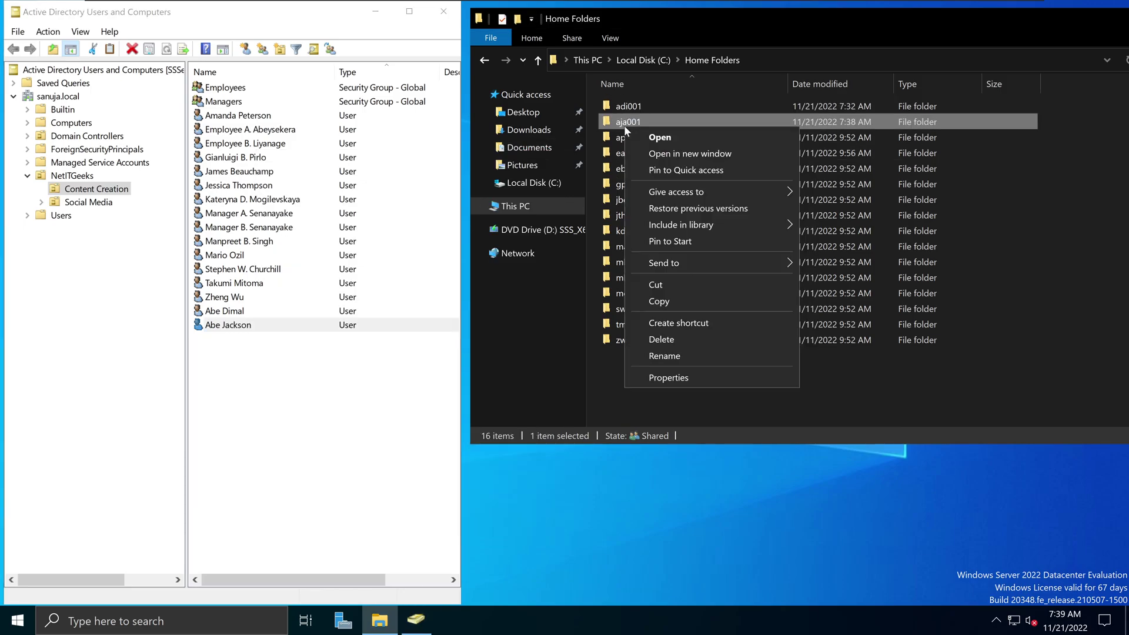
pyautogui.click(377, 399)
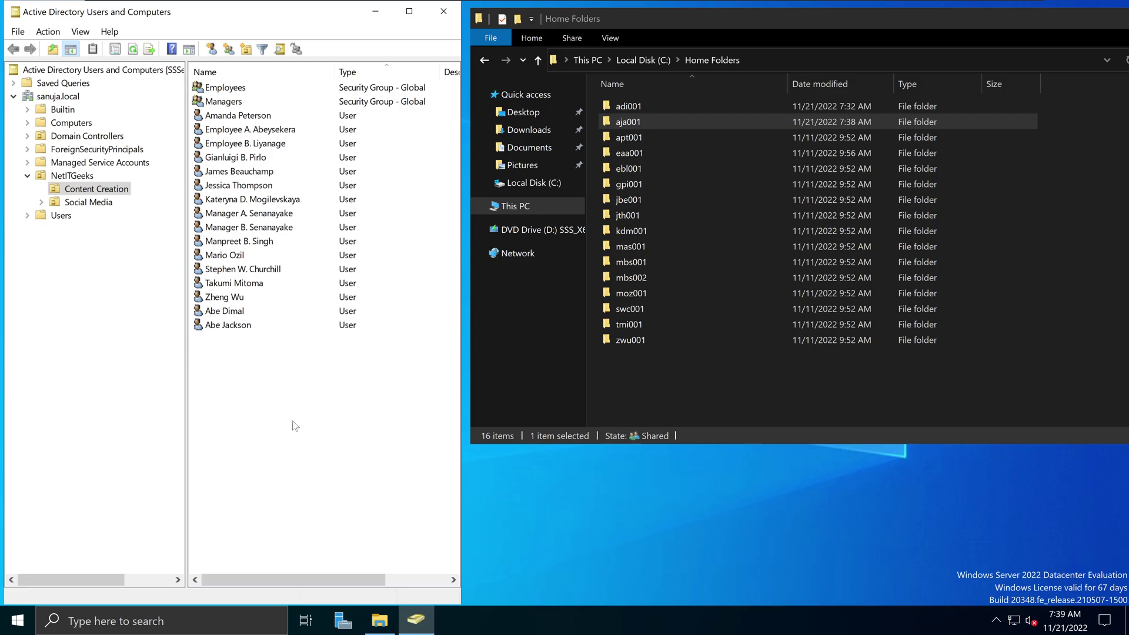
pyautogui.rightClick(628, 121)
pyautogui.click(681, 372)
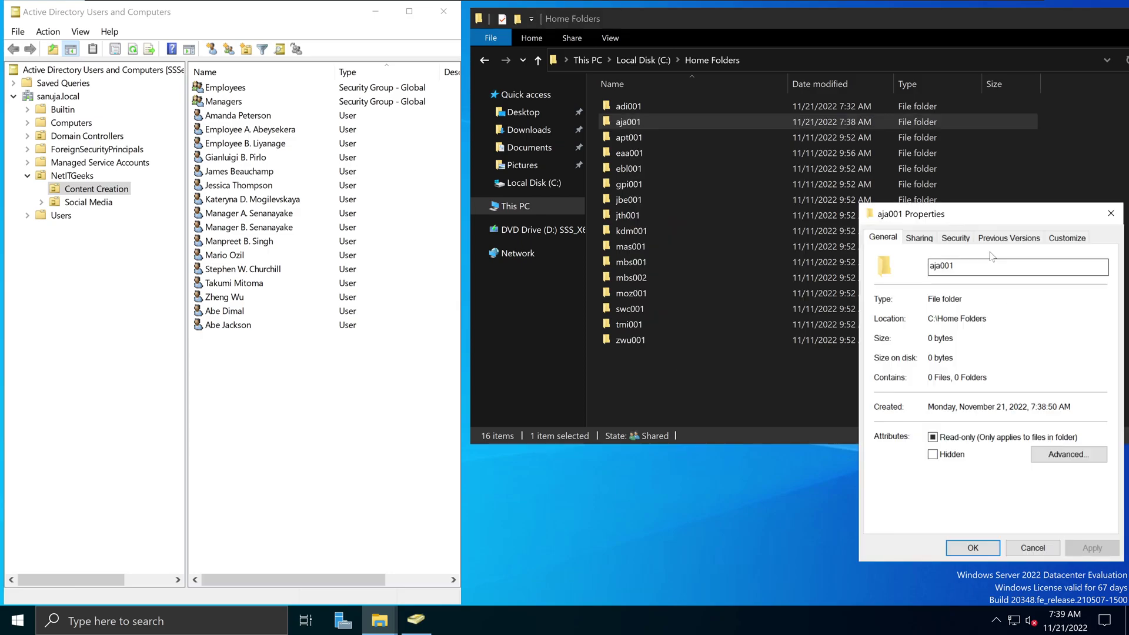
pyautogui.click(956, 242)
pyautogui.click(974, 323)
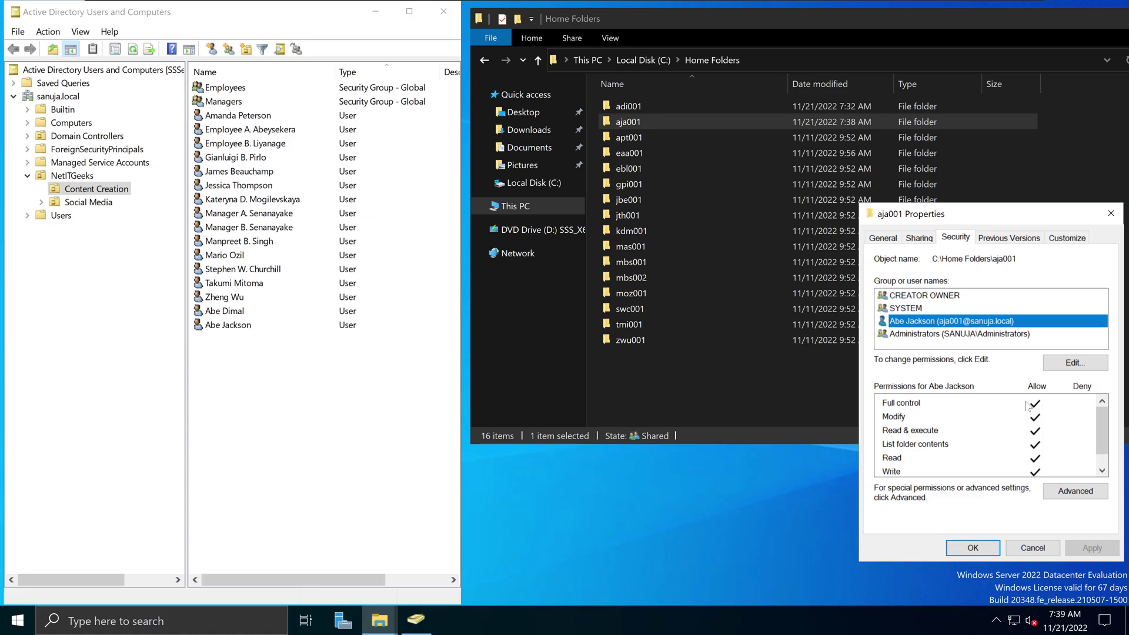
pyautogui.scroll(-1, 1042, 445)
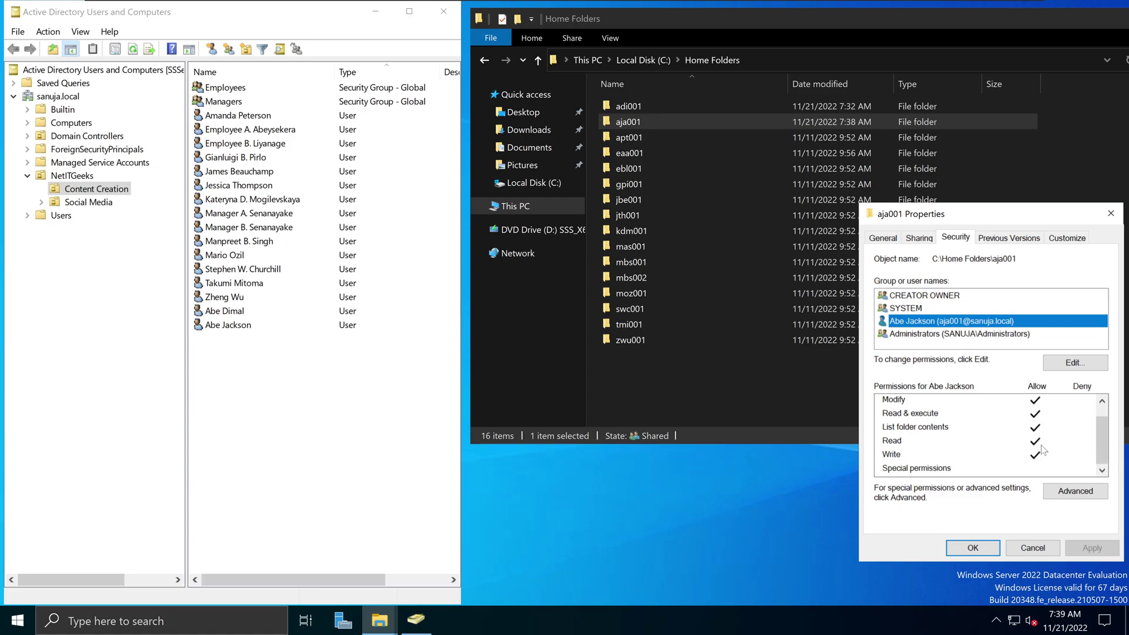
pyautogui.scroll(1, 1043, 445)
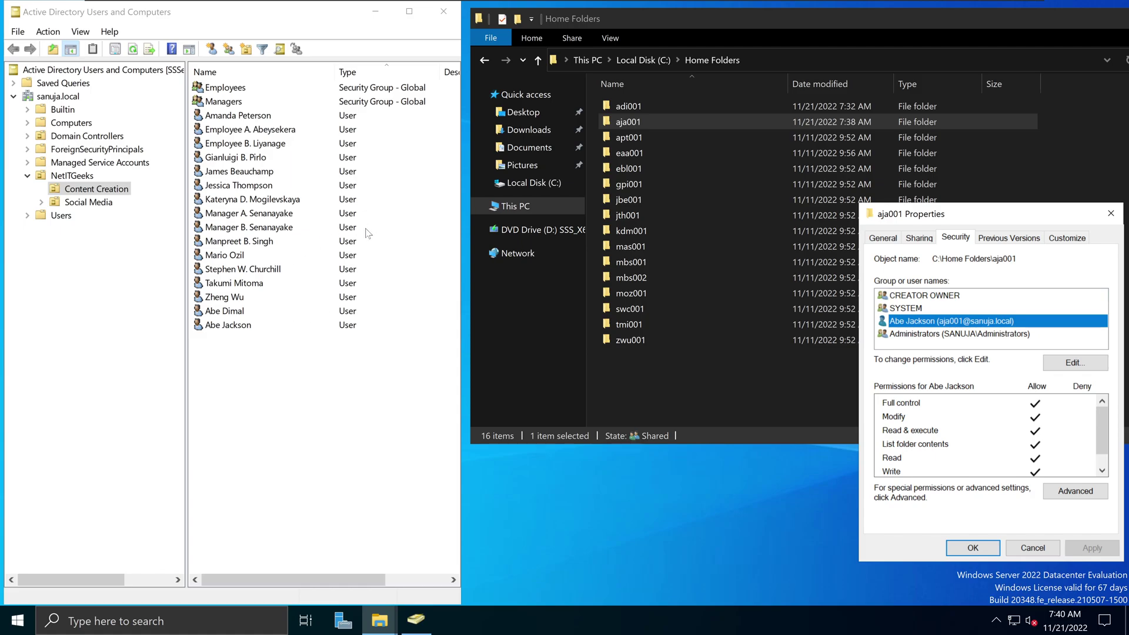
pyautogui.click(1112, 216)
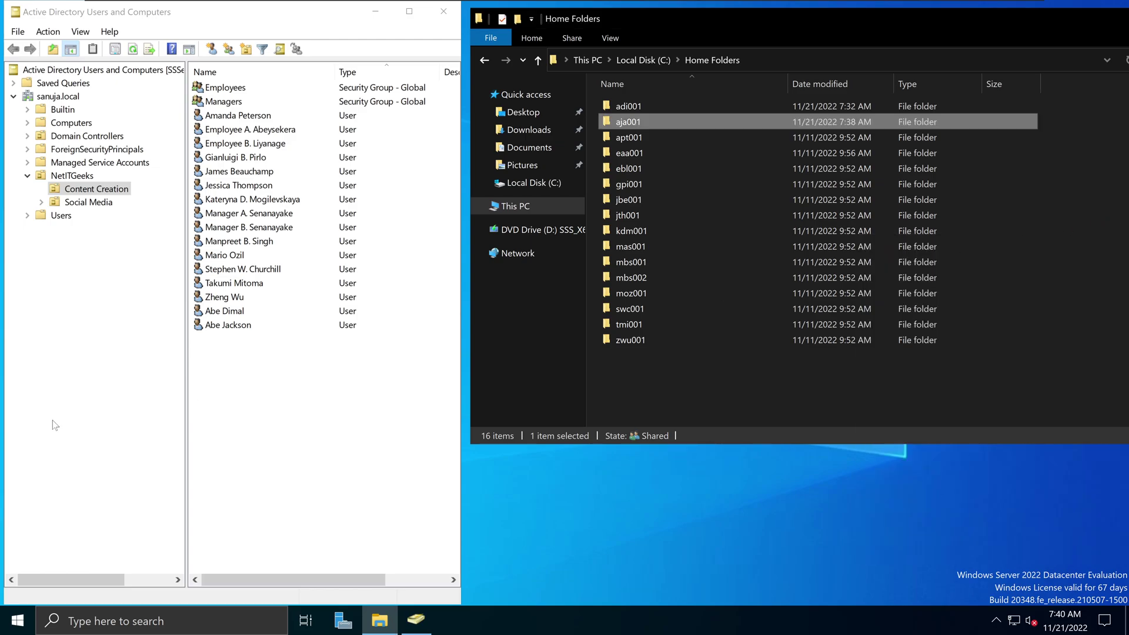
pyautogui.rightClick(209, 387)
# Step: Create user jka001 in Content Creation with the user's full name and a confirmed password
pyautogui.moveTo(306, 234)
pyautogui.click(371, 373)
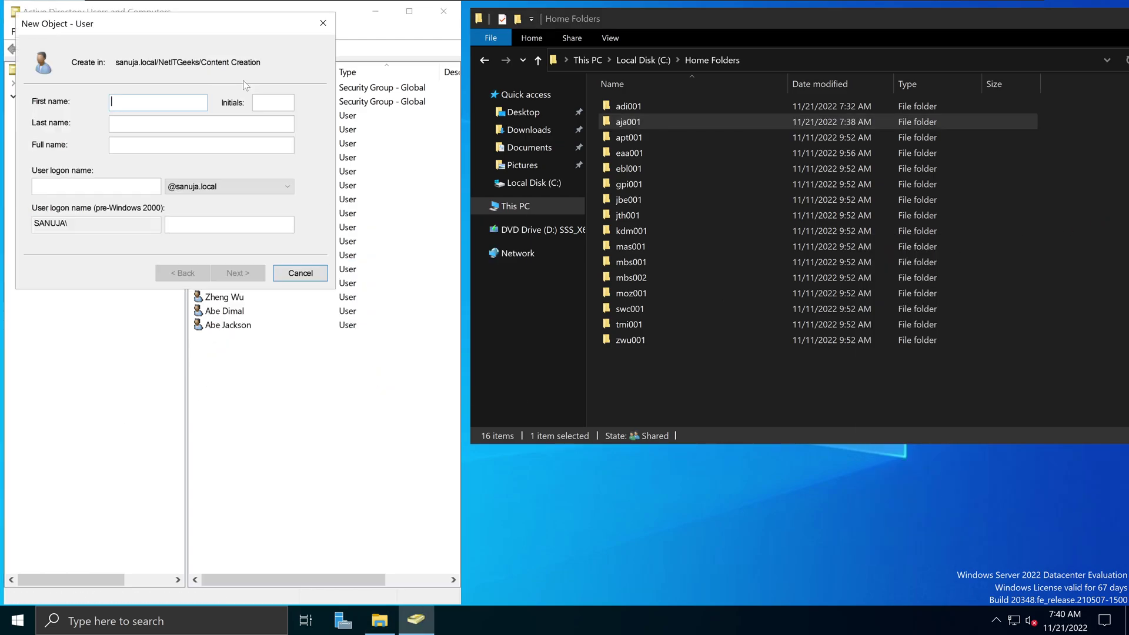
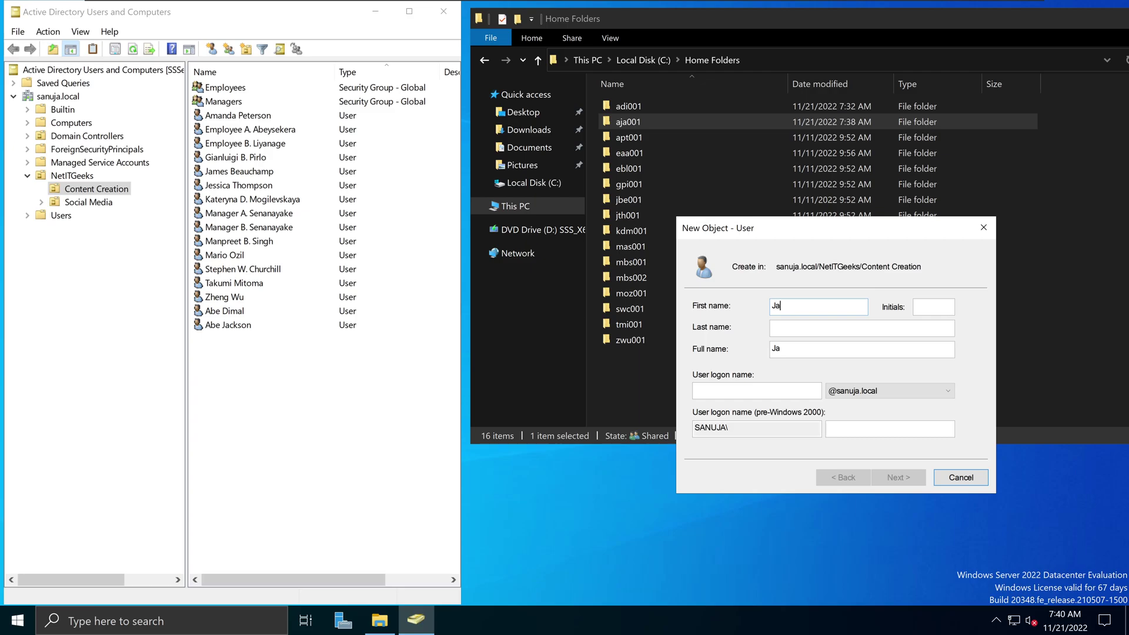
pyautogui.press('Tab')
pyautogui.write('j')
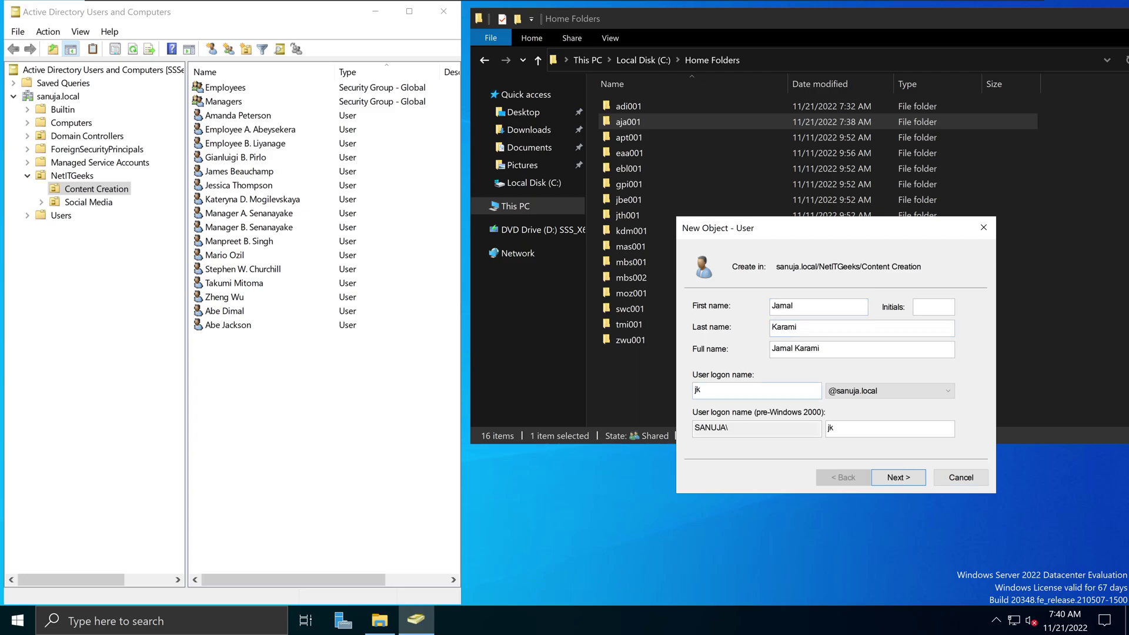
pyautogui.write('ka001')
pyautogui.press('Return')
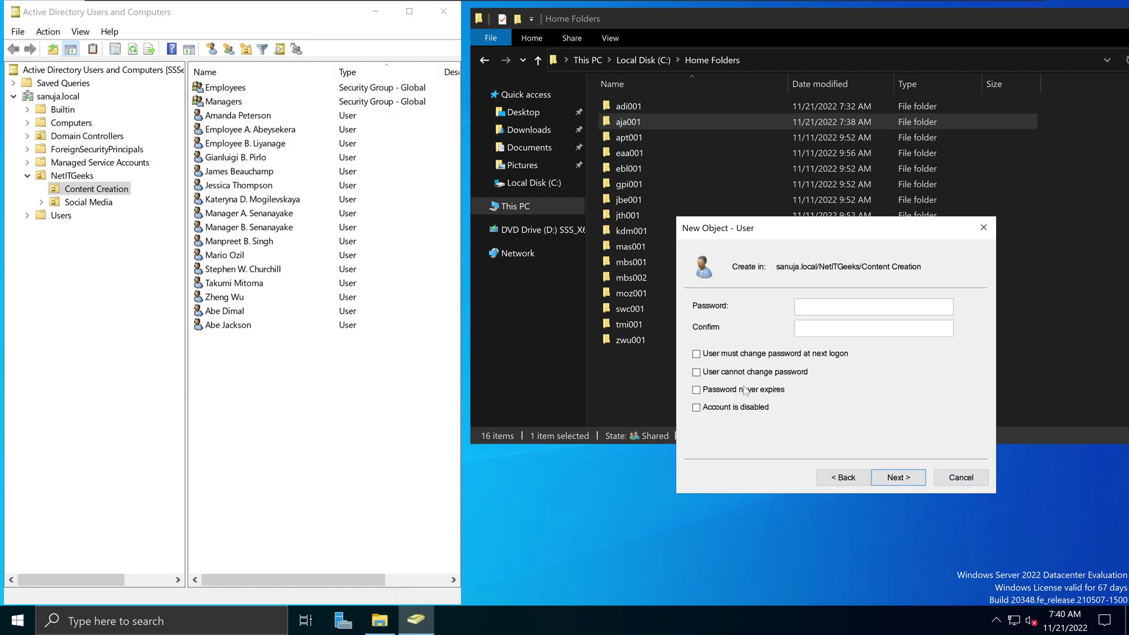
pyautogui.press('Tab')
pyautogui.press('Return')
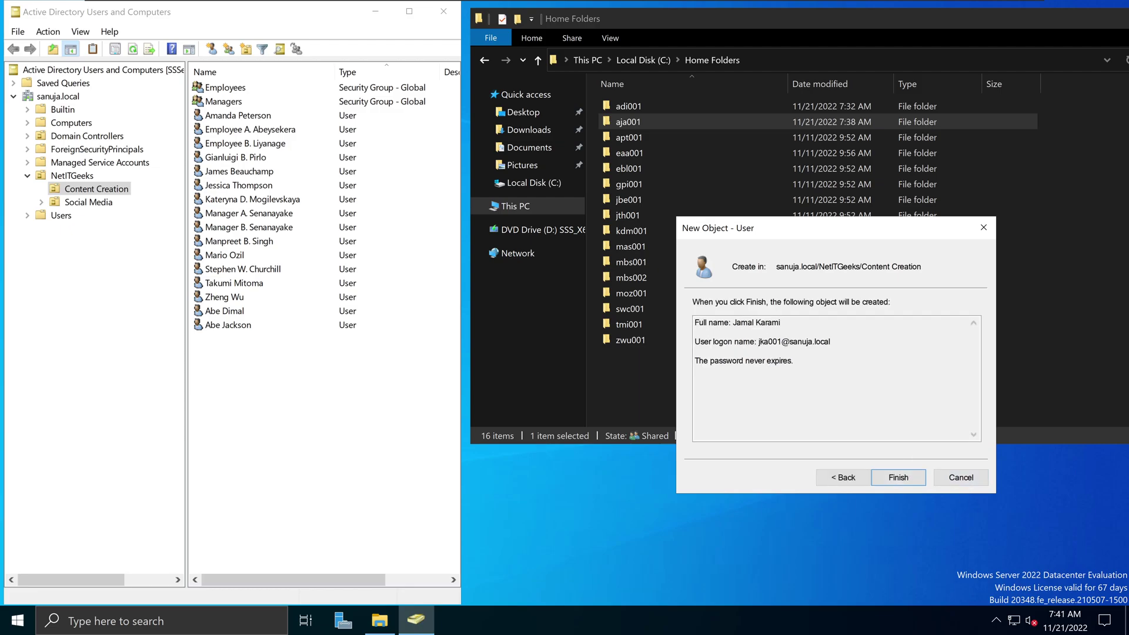
pyautogui.press('Return')
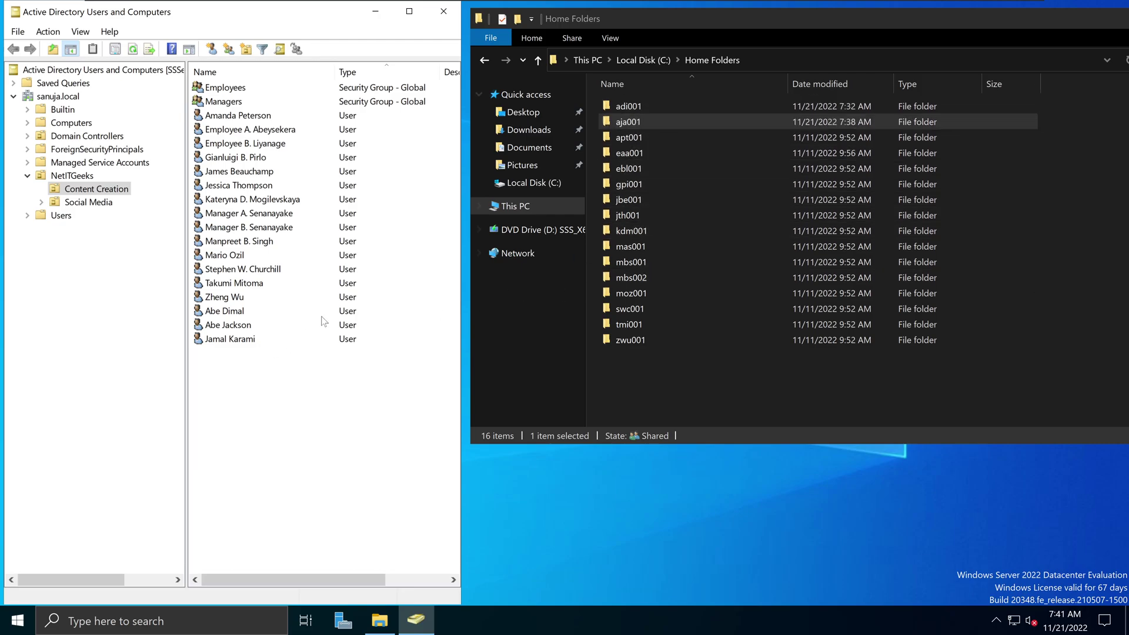
# Step: Copy the new user's pre-Windows 2000 logon name from their Account tab
pyautogui.rightClick(255, 339)
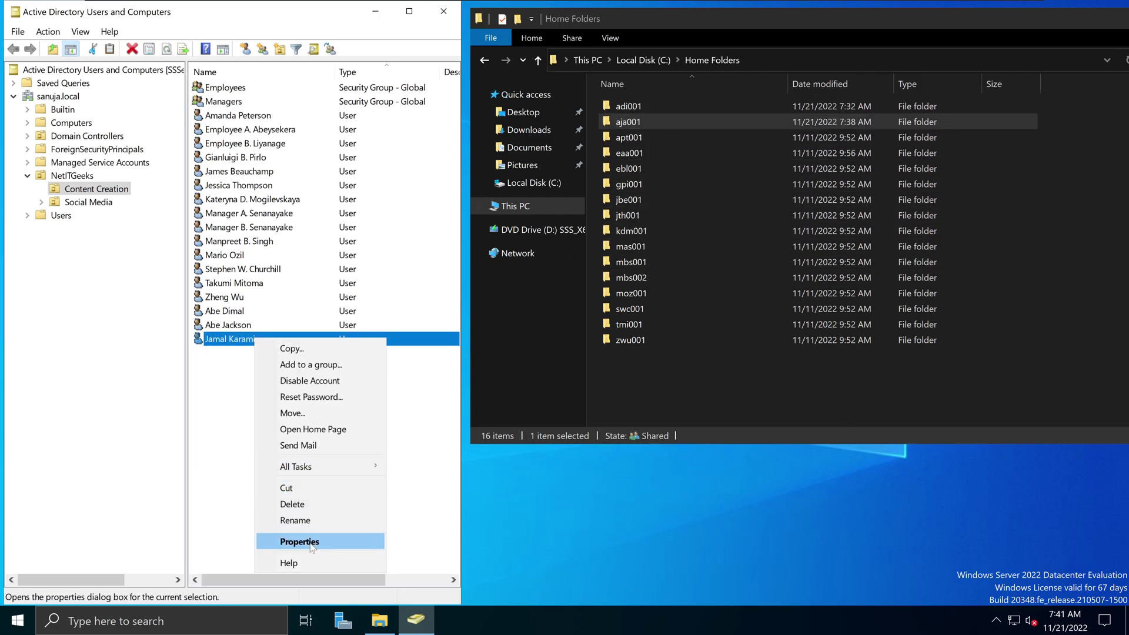
pyautogui.click(300, 542)
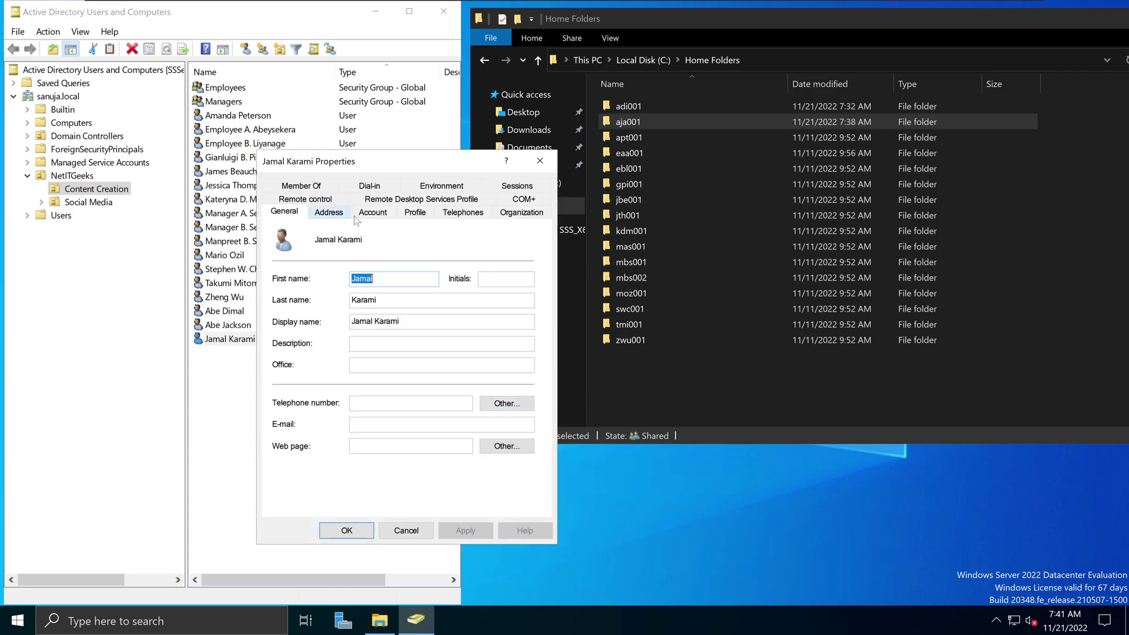
pyautogui.click(375, 216)
pyautogui.press('Tab')
pyautogui.press('Tab')
pyautogui.press('Tab')
pyautogui.hotkey('ctrl', 'c')
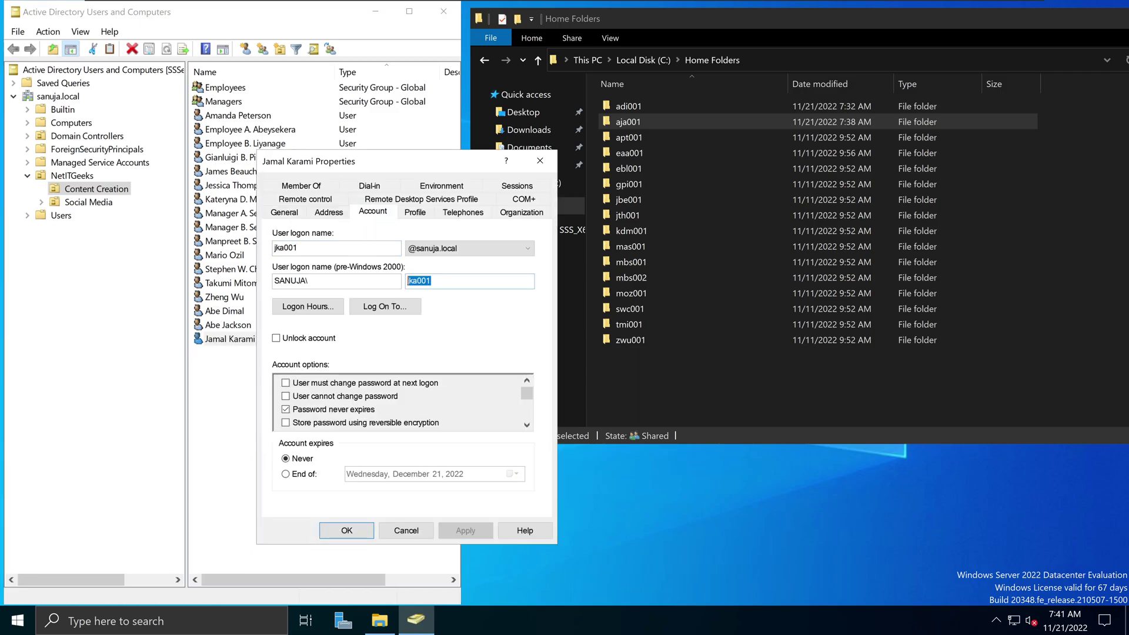
pyautogui.rightClick(432, 282)
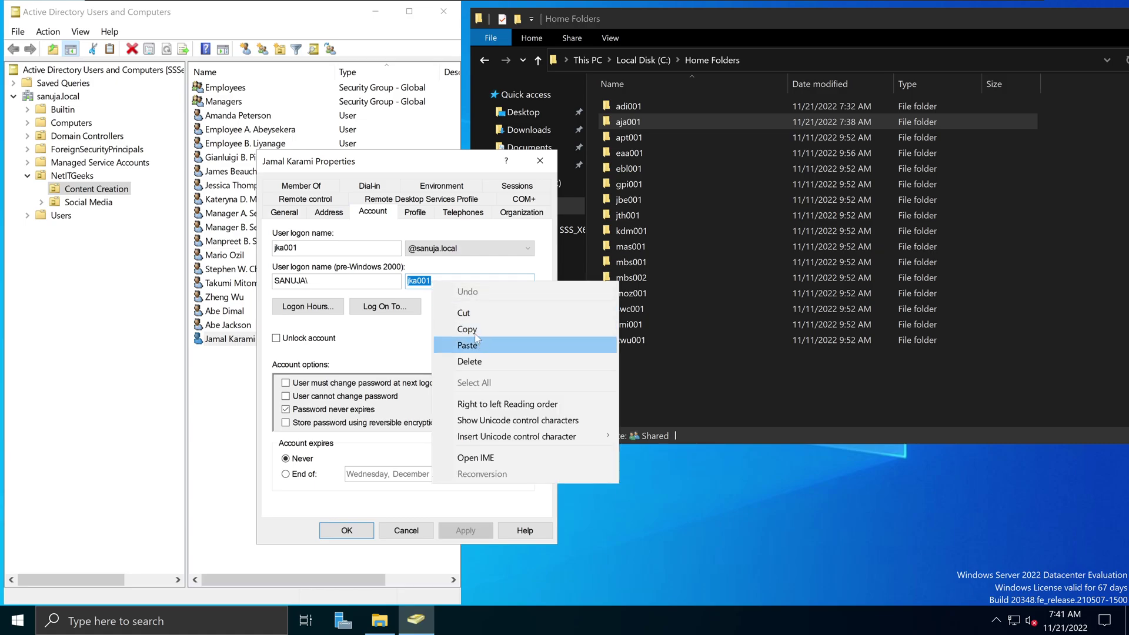
pyautogui.click(459, 328)
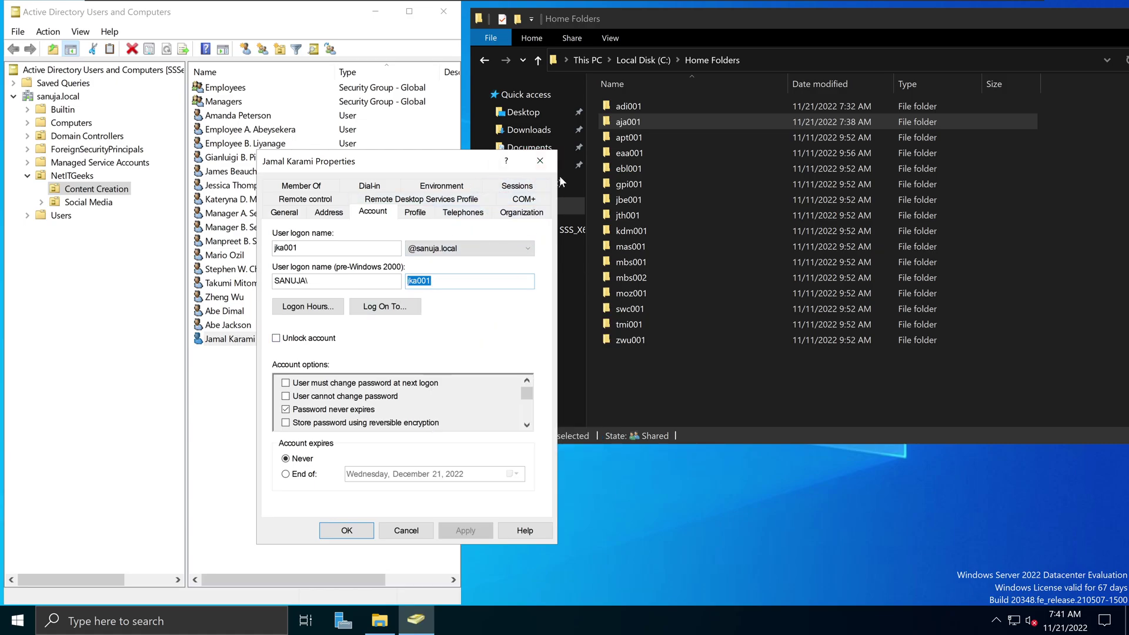
pyautogui.click(539, 161)
# Step: Create a new folder in C:\Home Folders named jka001 using the pasted logon name
pyautogui.rightClick(651, 370)
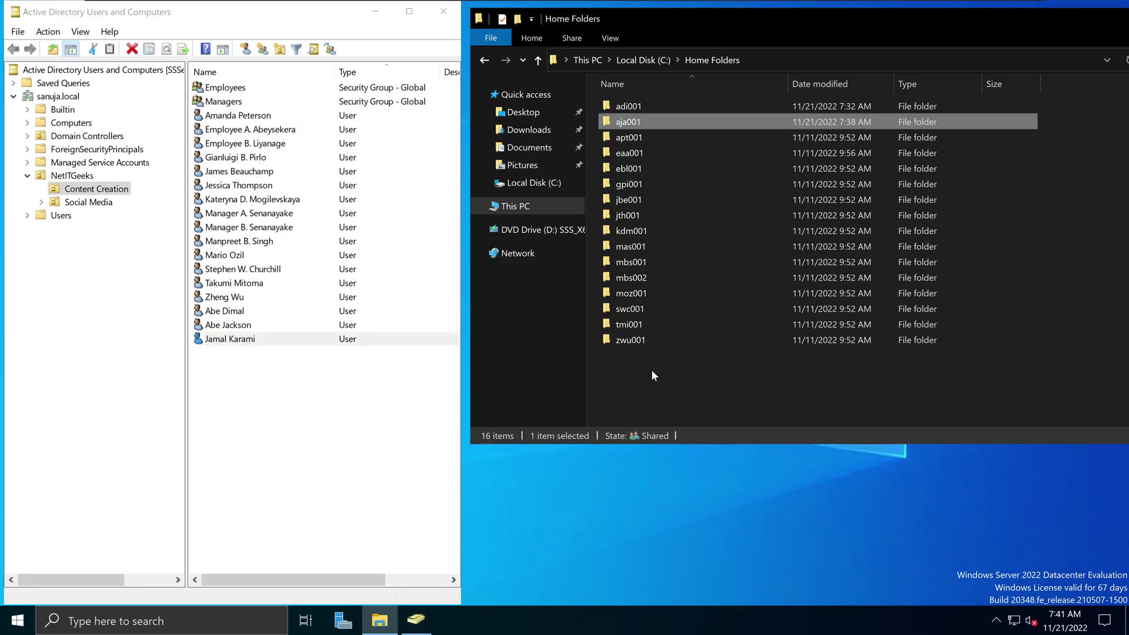
pyautogui.moveTo(768, 551)
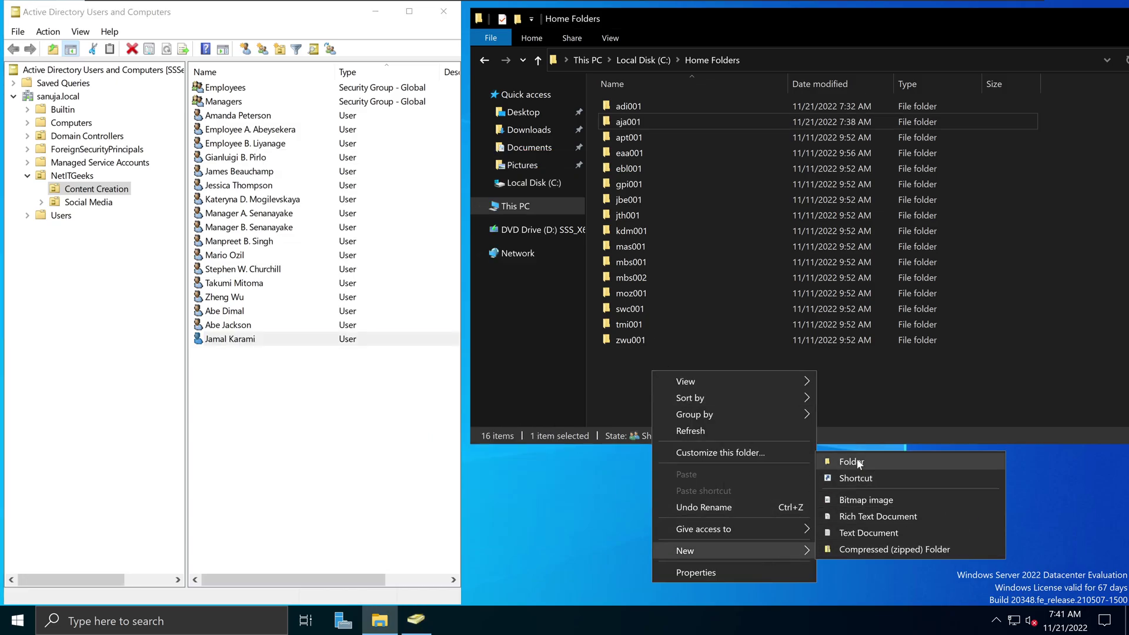
pyautogui.click(852, 461)
pyautogui.rightClick(647, 313)
pyautogui.click(674, 374)
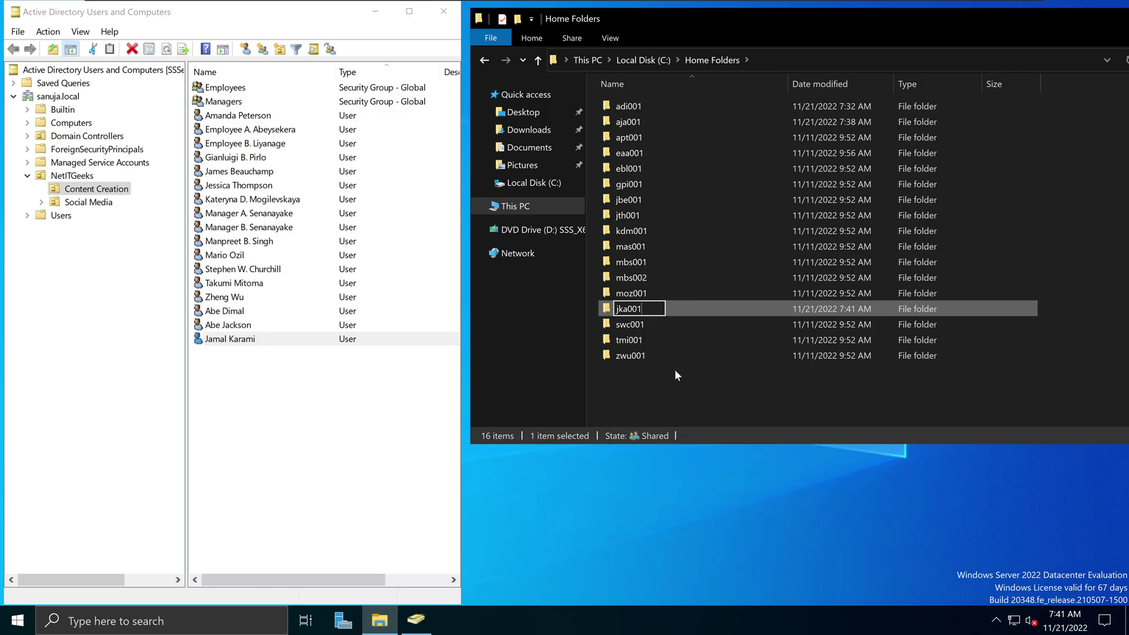
pyautogui.click(673, 309)
pyautogui.click(640, 217)
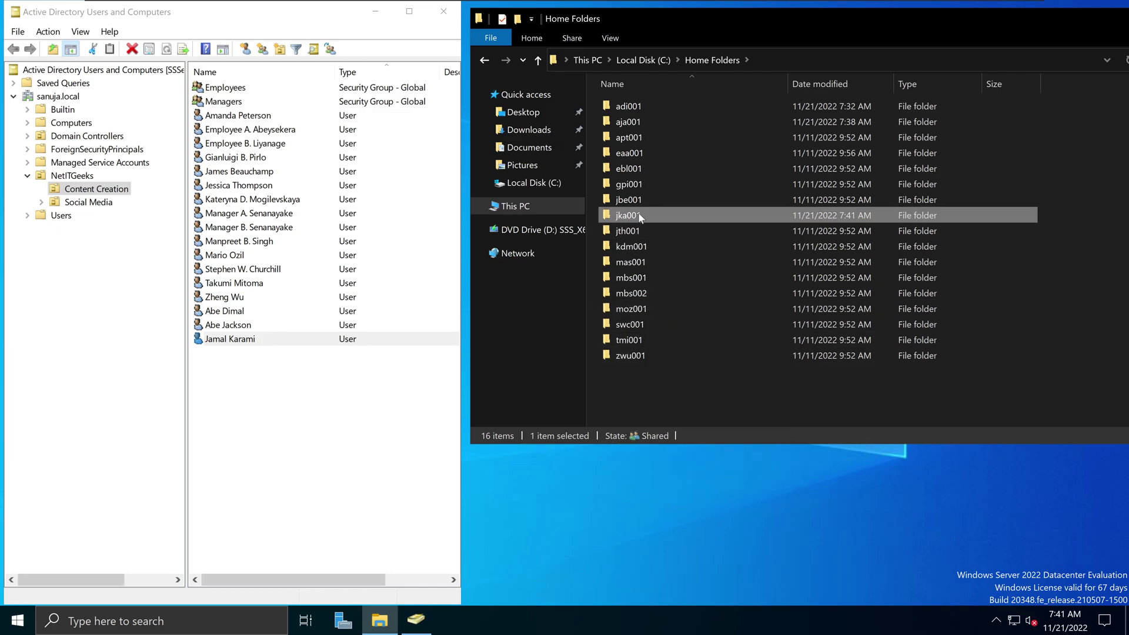
pyautogui.rightClick(640, 218)
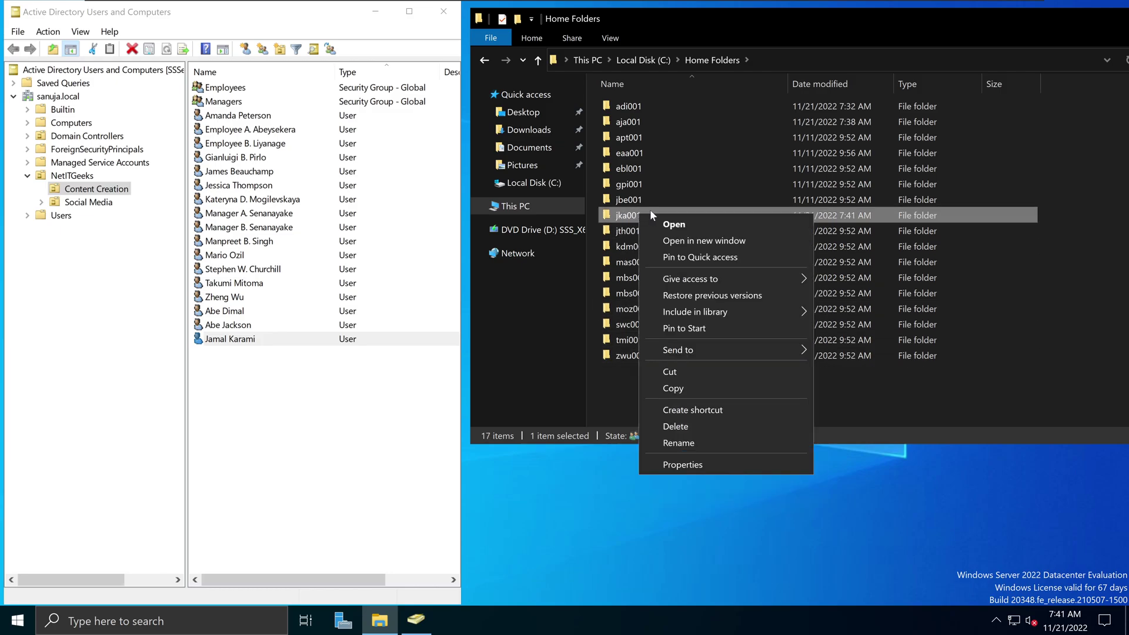
pyautogui.click(651, 209)
pyautogui.press('Escape')
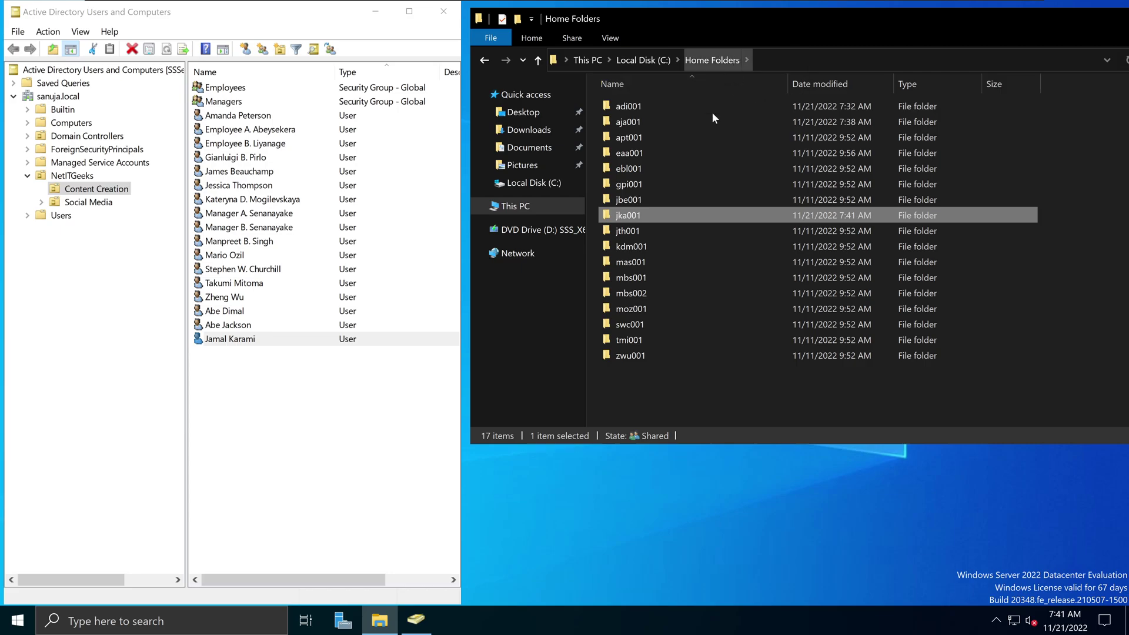
pyautogui.rightClick(650, 216)
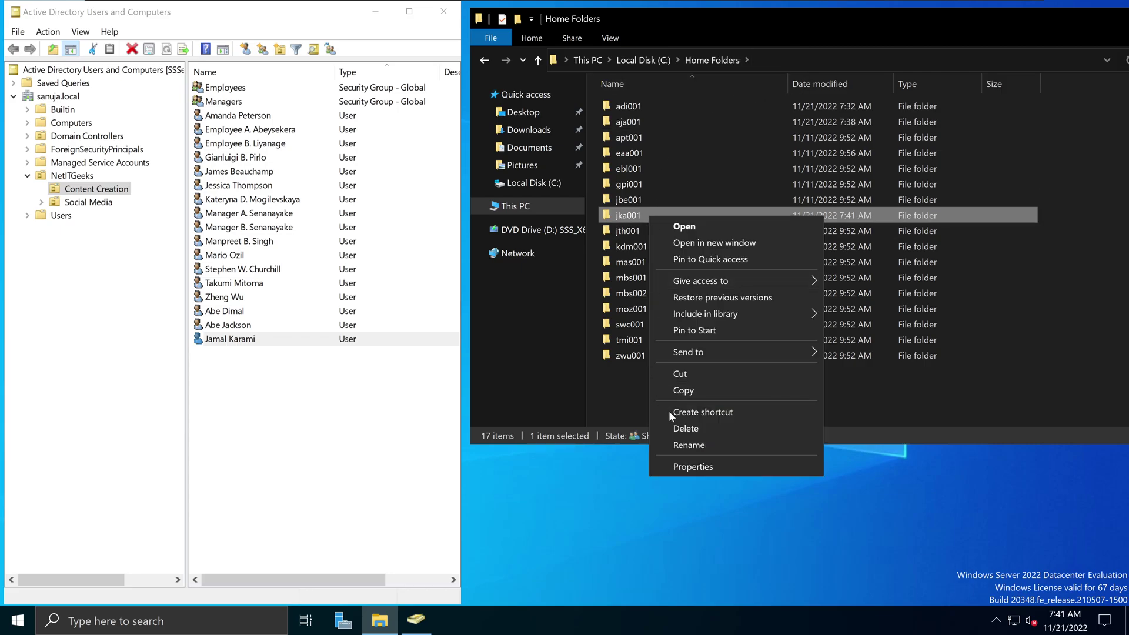
# Step: Open the jka001 folder's properties and copy its folder name
pyautogui.click(697, 467)
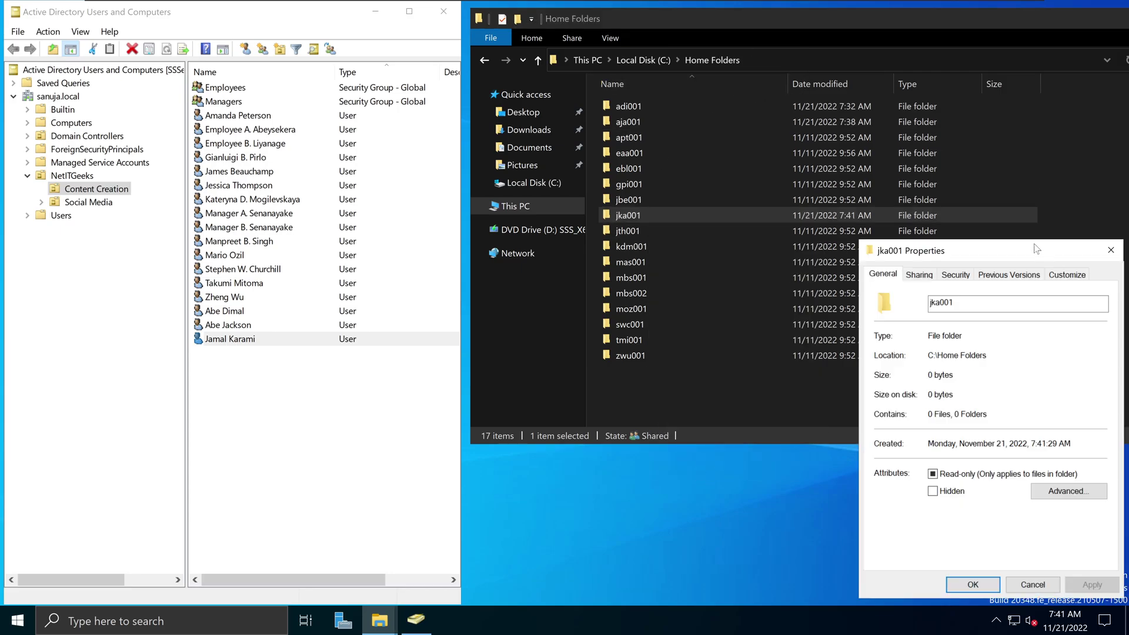
pyautogui.moveTo(1037, 249); pyautogui.dragTo(781, 140)
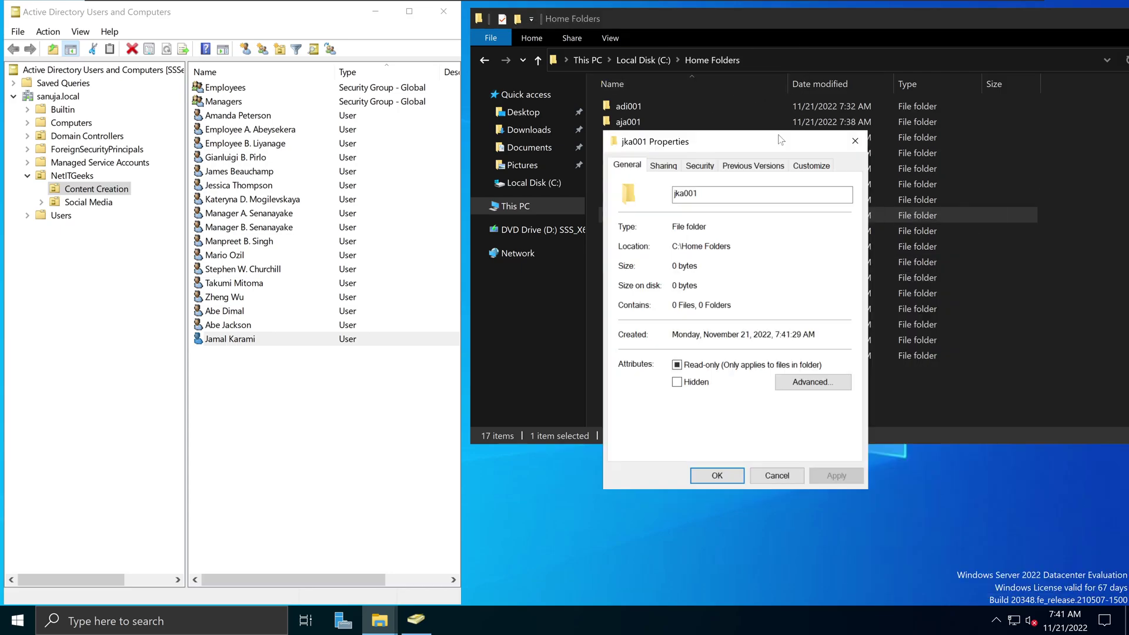
pyautogui.click(700, 166)
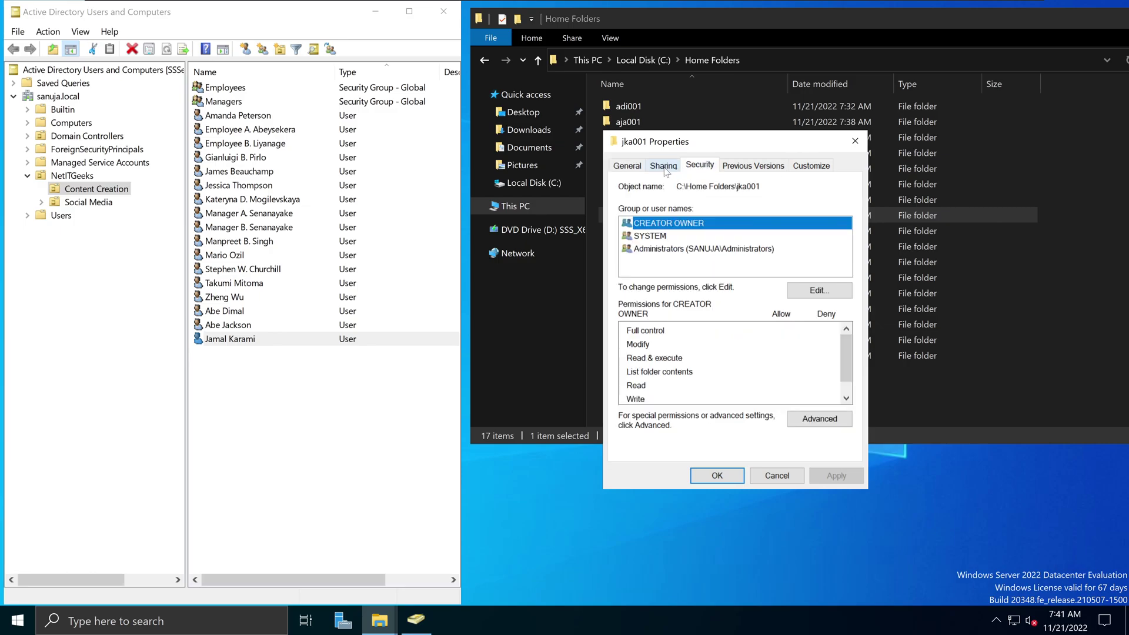
pyautogui.click(630, 167)
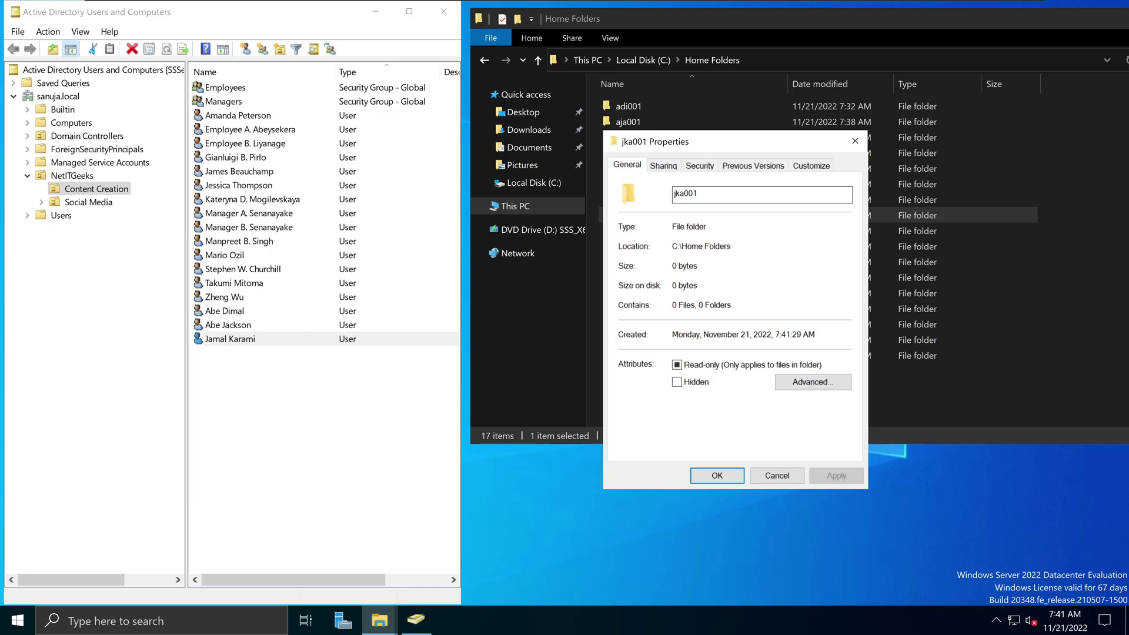
pyautogui.doubleClick(685, 193)
pyautogui.rightClick(693, 194)
pyautogui.click(728, 243)
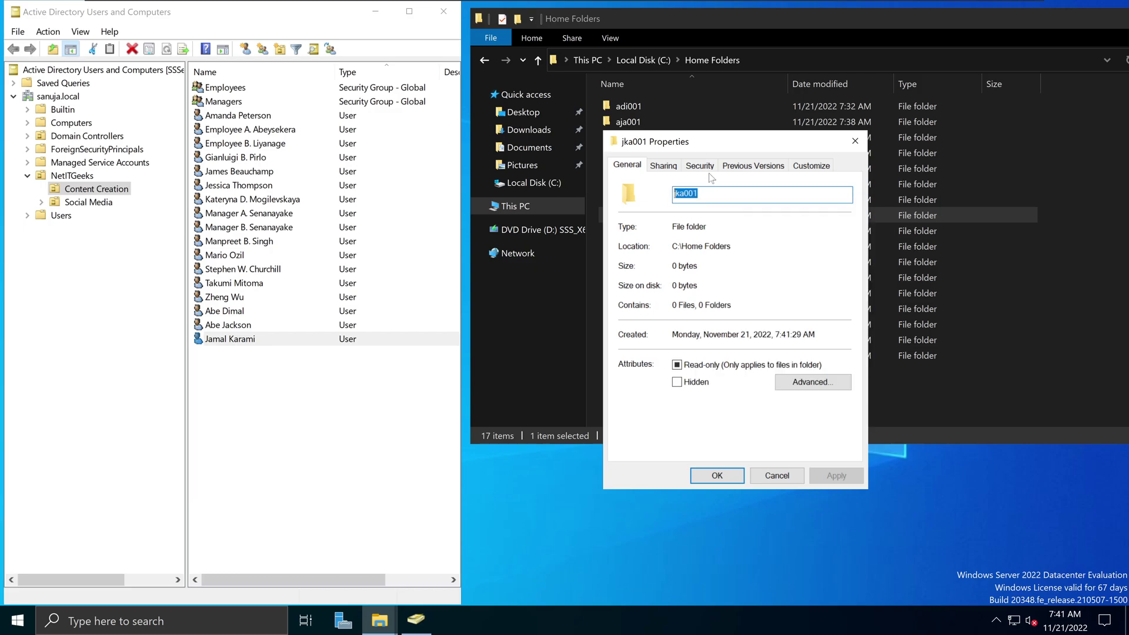
pyautogui.click(700, 166)
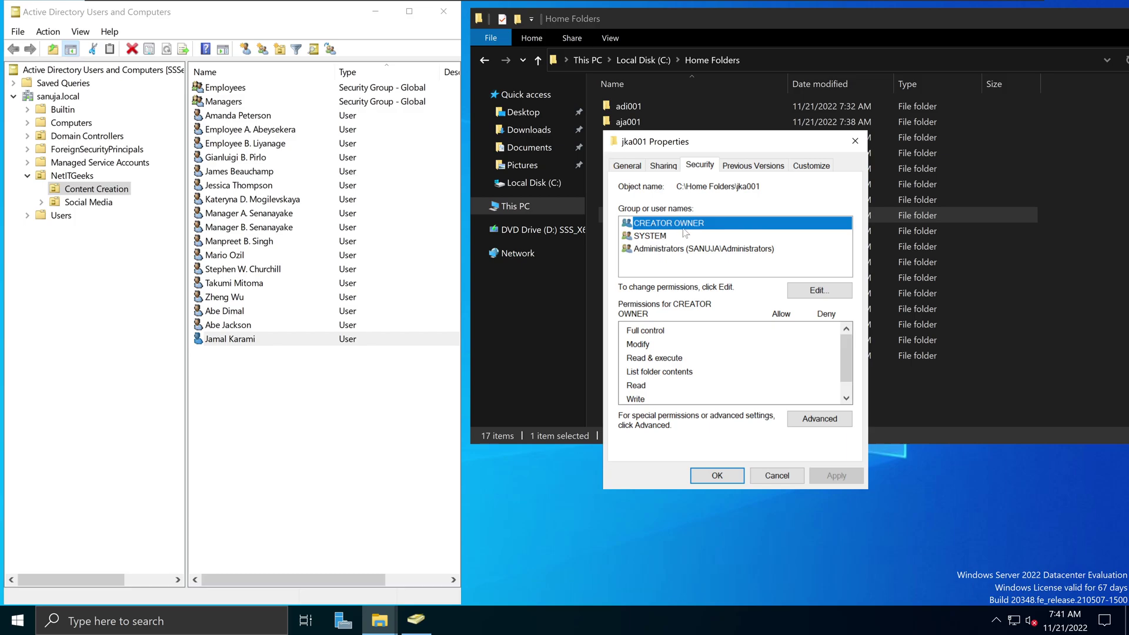
# Step: Add domain user jka001 to the folder's permissions with Write allowed, then apply and close
pyautogui.click(818, 291)
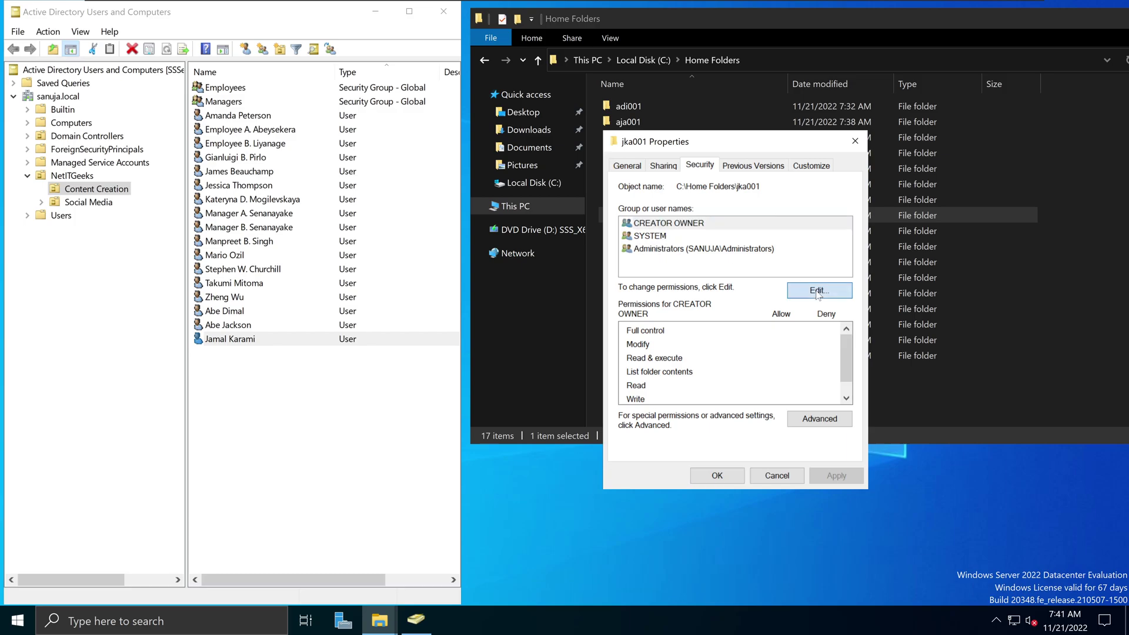
pyautogui.click(793, 366)
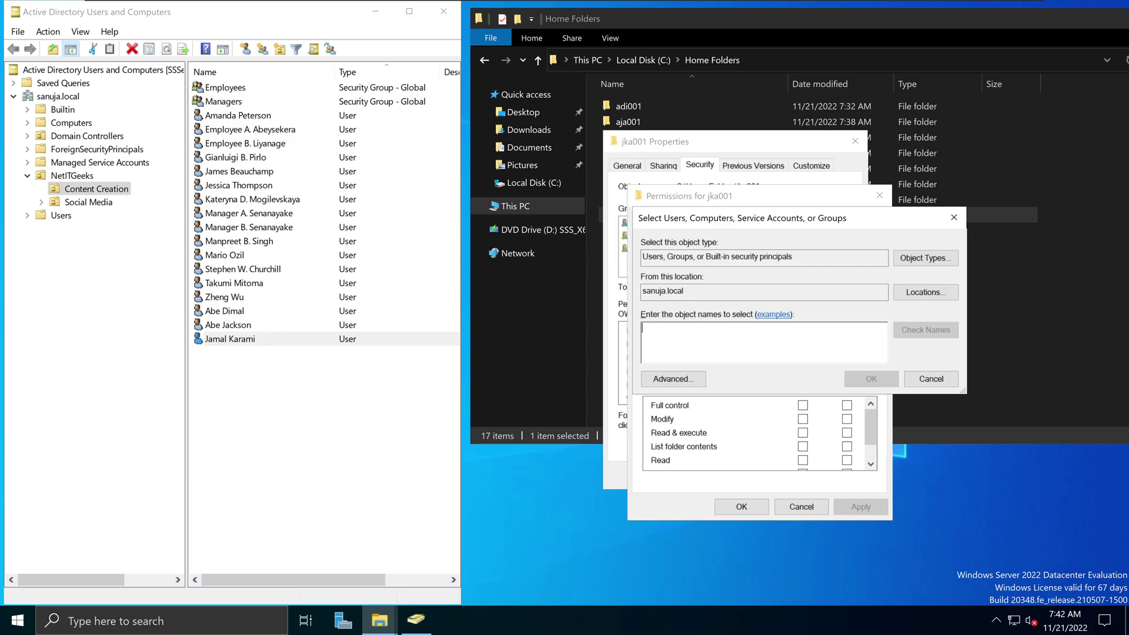
pyautogui.write('jka001')
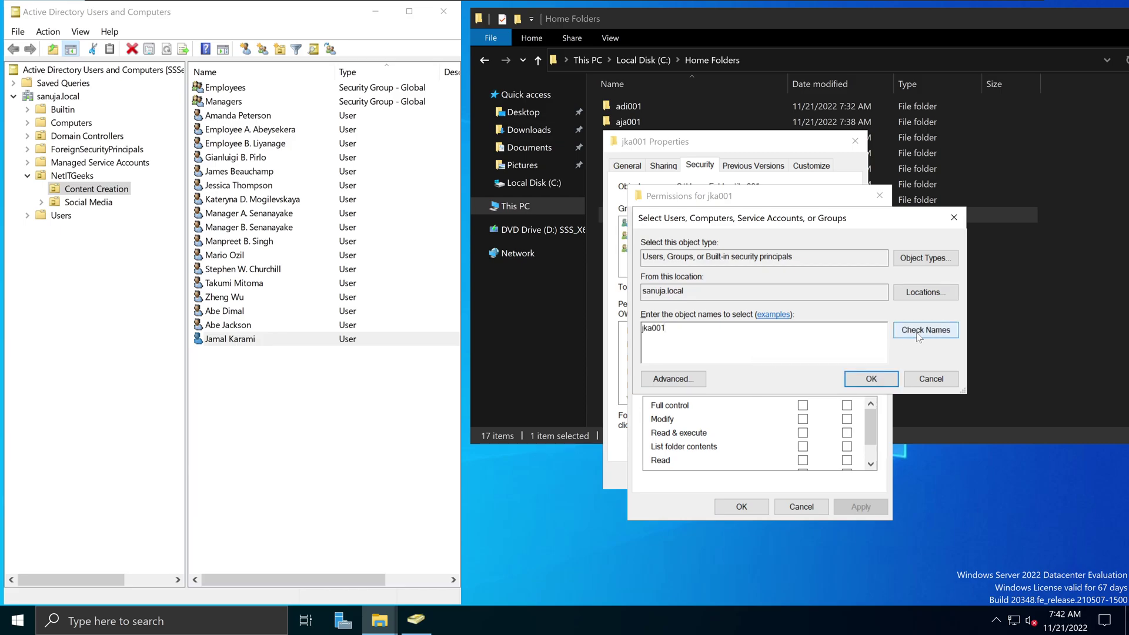
pyautogui.click(939, 332)
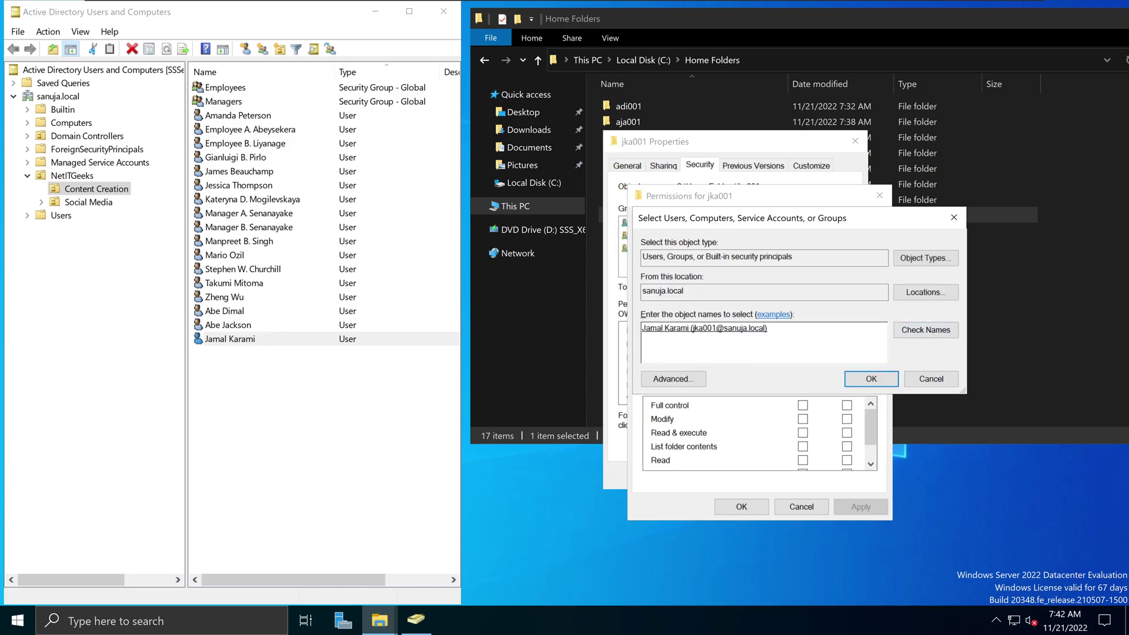
pyautogui.click(875, 382)
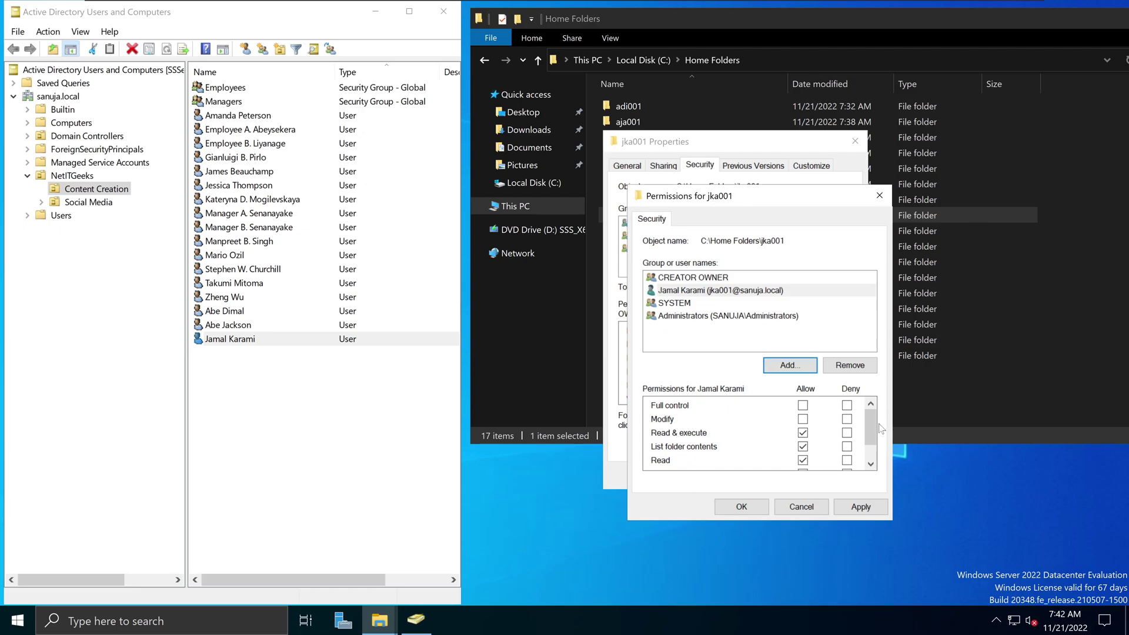
pyautogui.click(875, 451)
pyautogui.moveTo(875, 439); pyautogui.dragTo(880, 414)
pyautogui.moveTo(876, 422)
pyautogui.mouseDown()
pyautogui.moveTo(880, 447)
pyautogui.moveTo(875, 421)
pyautogui.mouseUp()
pyautogui.click(803, 449)
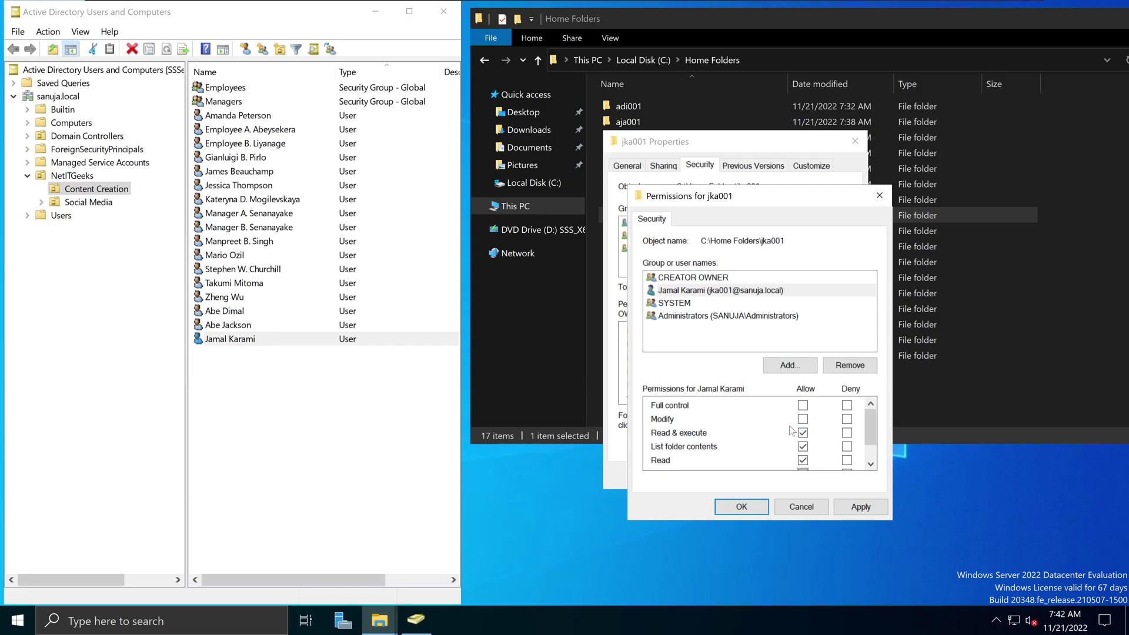
pyautogui.moveTo(867, 425)
pyautogui.mouseDown()
pyautogui.moveTo(870, 453)
pyautogui.moveTo(873, 434)
pyautogui.moveTo(874, 445)
pyautogui.mouseUp()
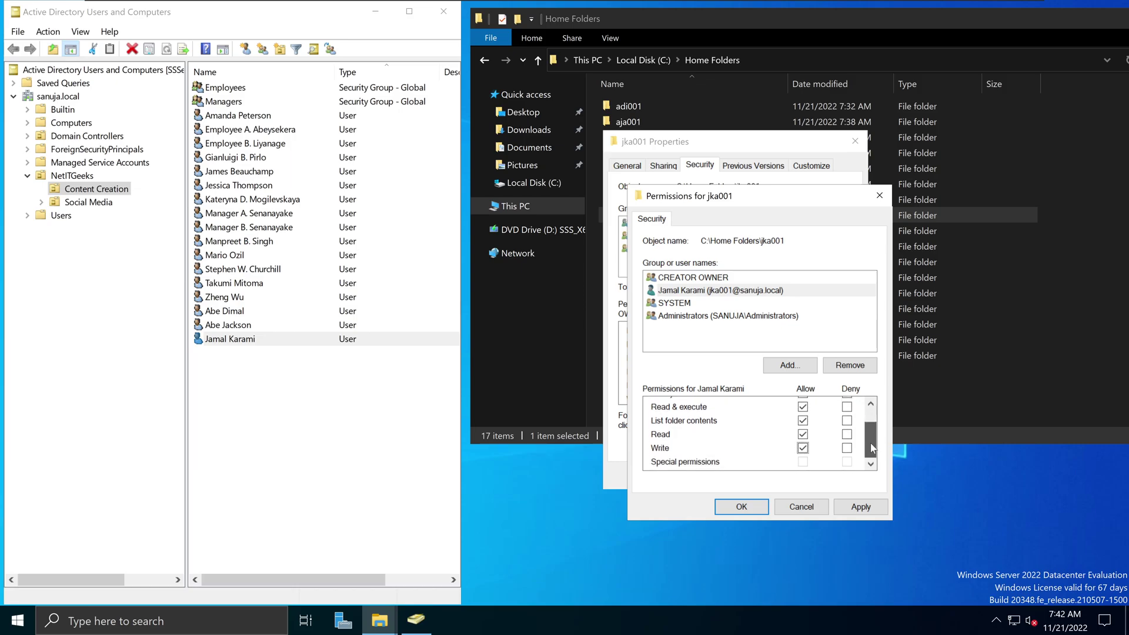
pyautogui.click(804, 448)
pyautogui.click(861, 507)
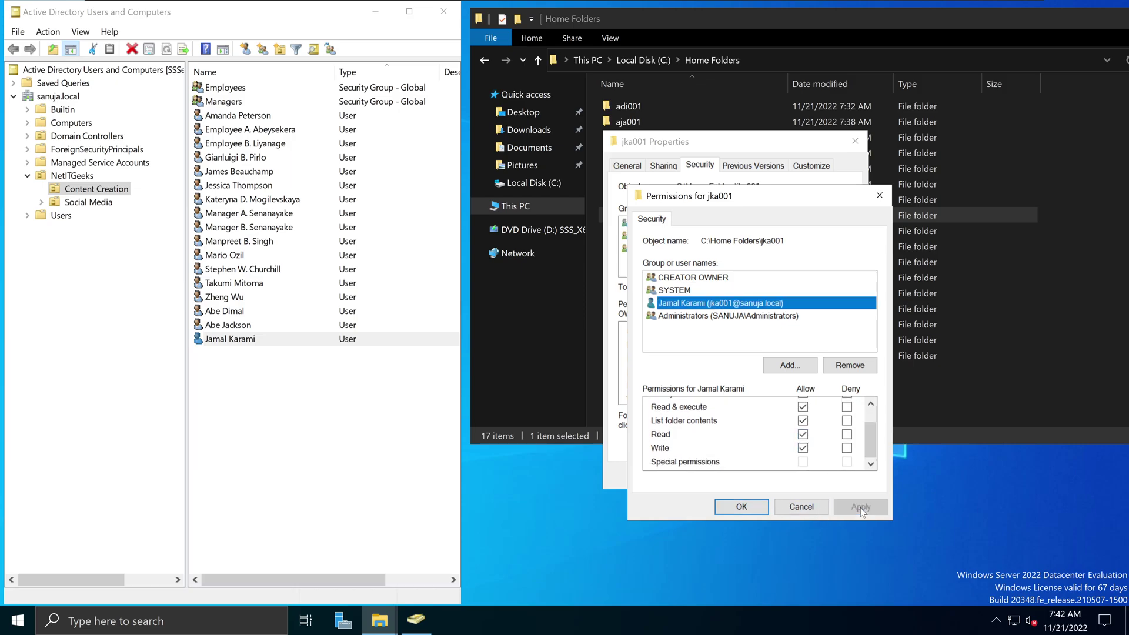
pyautogui.click(743, 508)
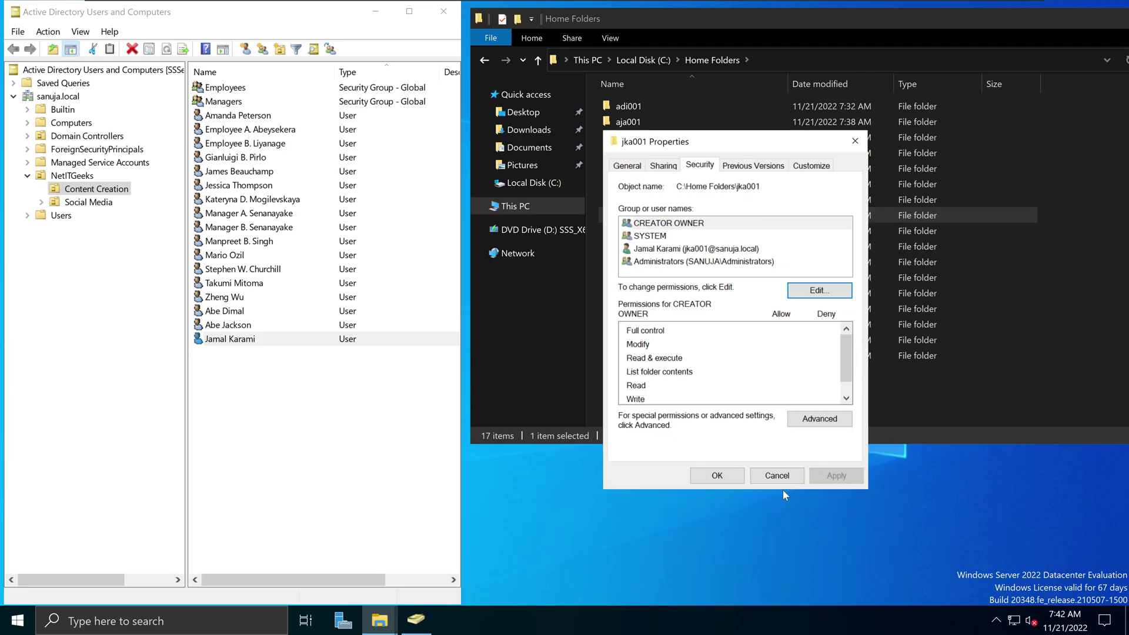
pyautogui.click(728, 474)
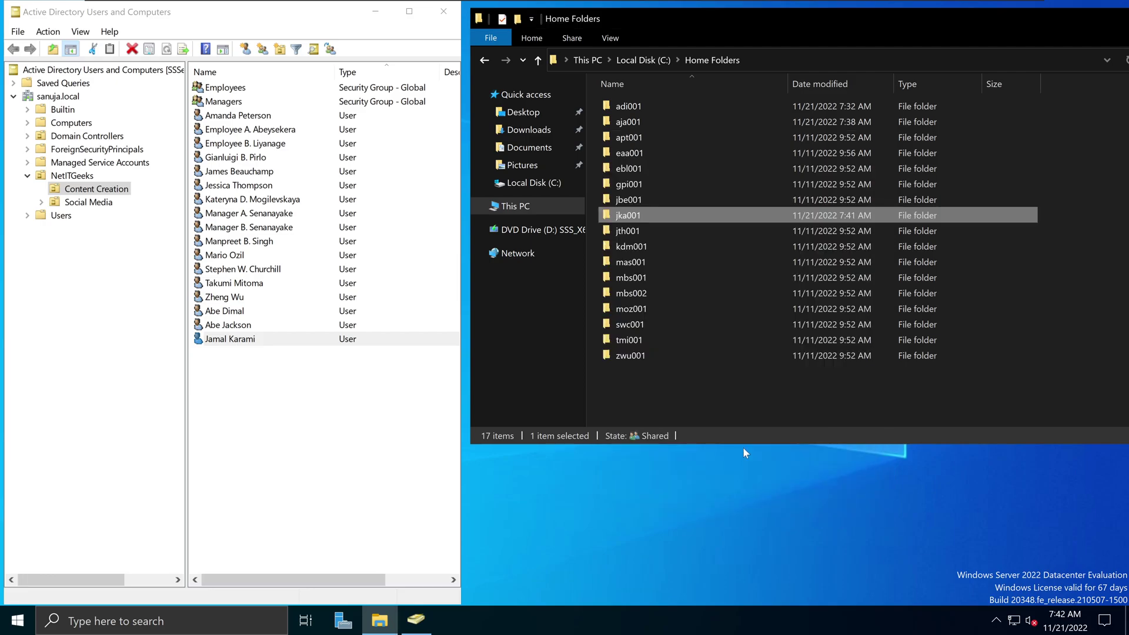
# Step: Check the owner's permissions on another existing home folder's Security tab for comparison
pyautogui.rightClick(635, 200)
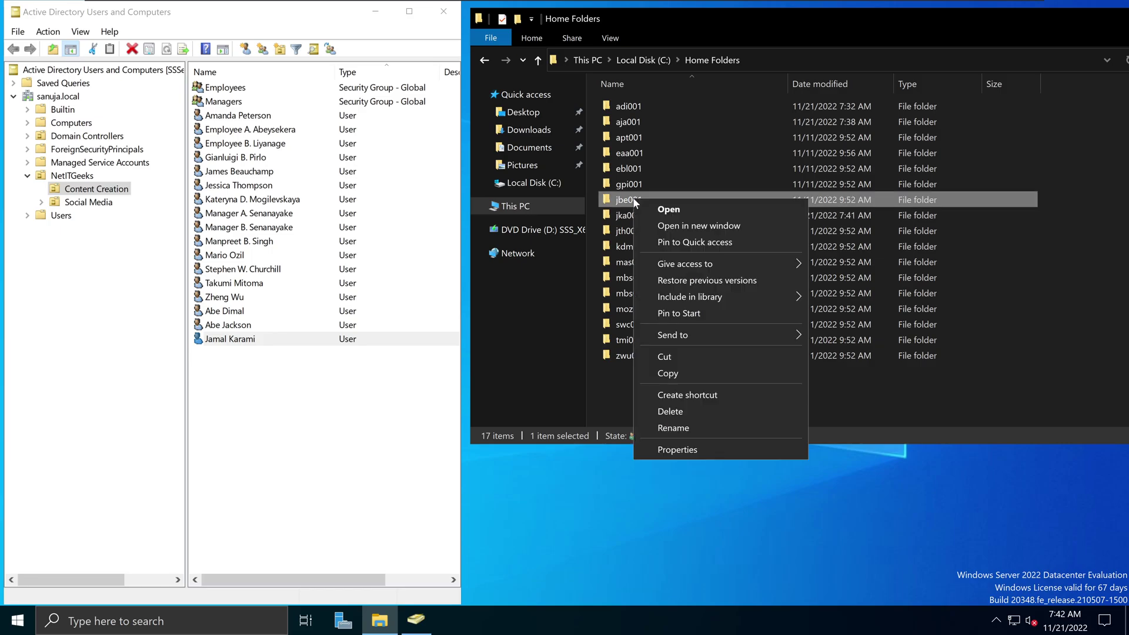
pyautogui.rightClick(627, 183)
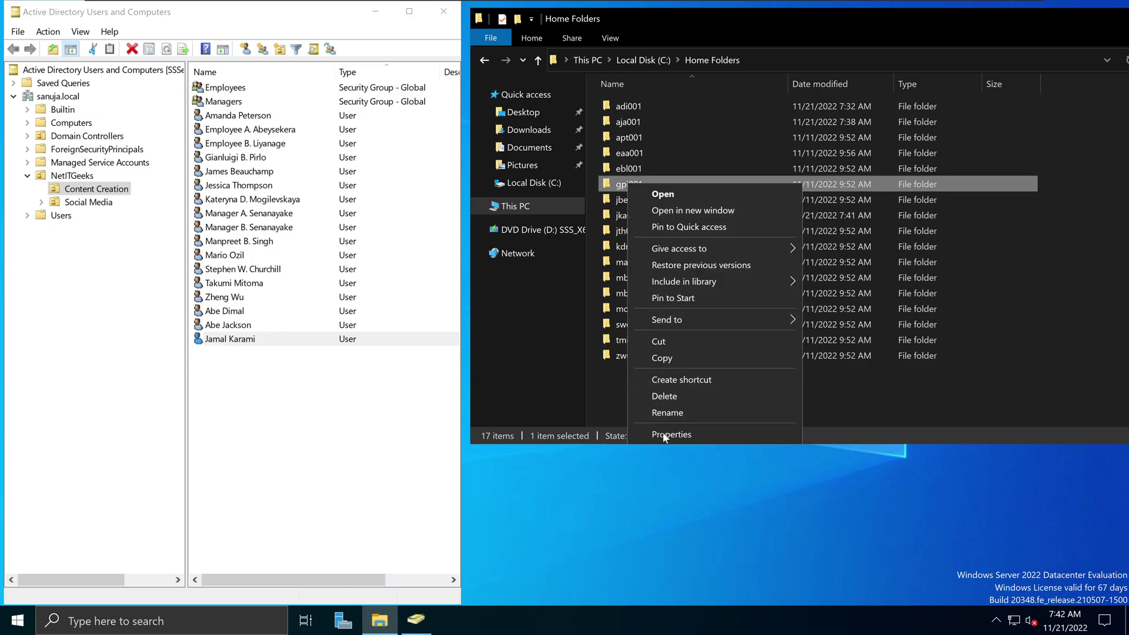
pyautogui.click(666, 436)
pyautogui.click(956, 275)
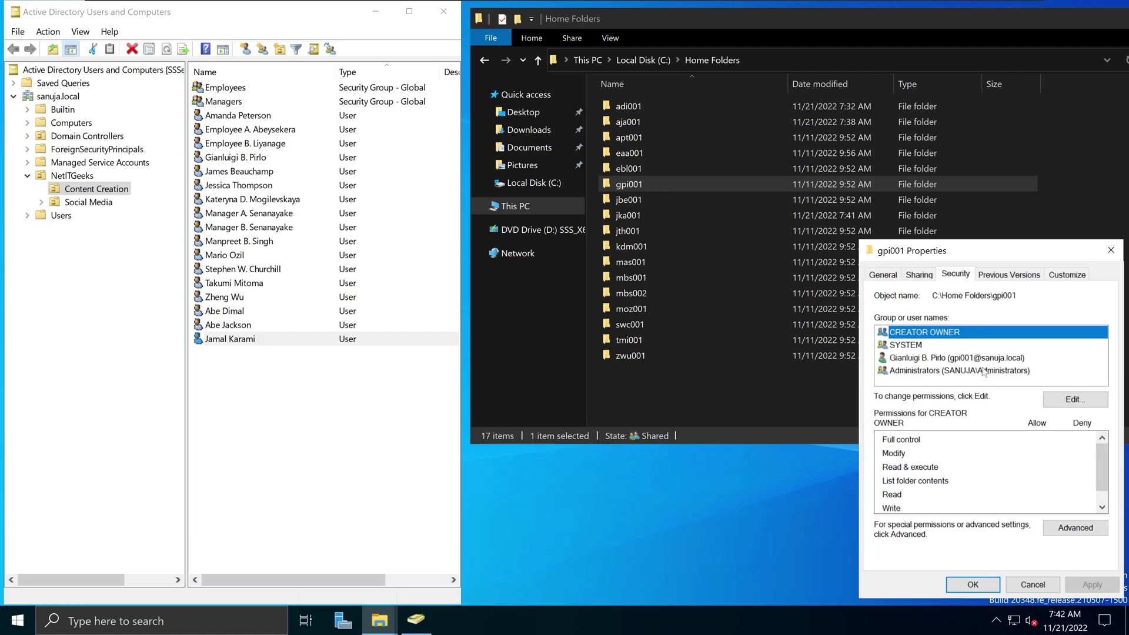
pyautogui.click(994, 357)
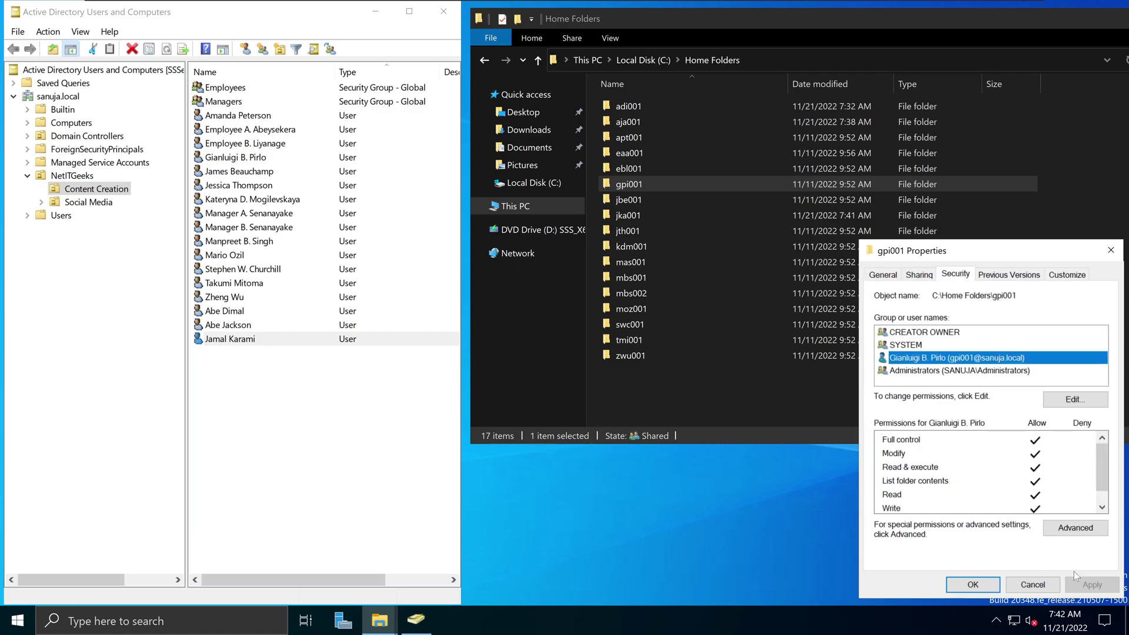
pyautogui.click(1041, 584)
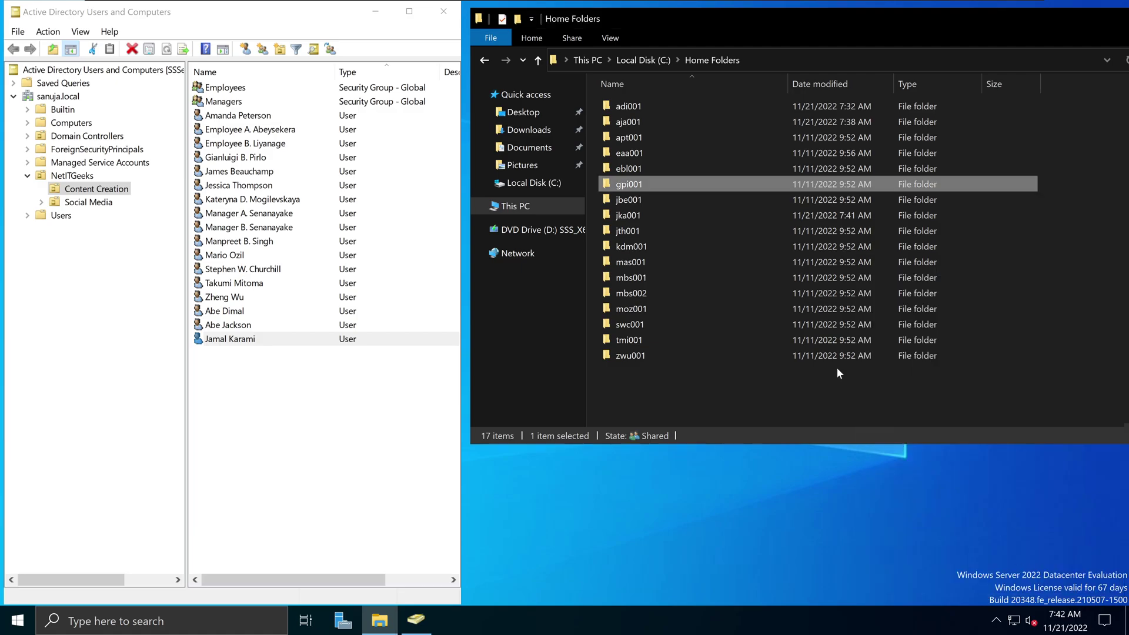
# Step: Confirm the user holds Read & execute, Read and Write on jka001, then close it
pyautogui.rightClick(637, 216)
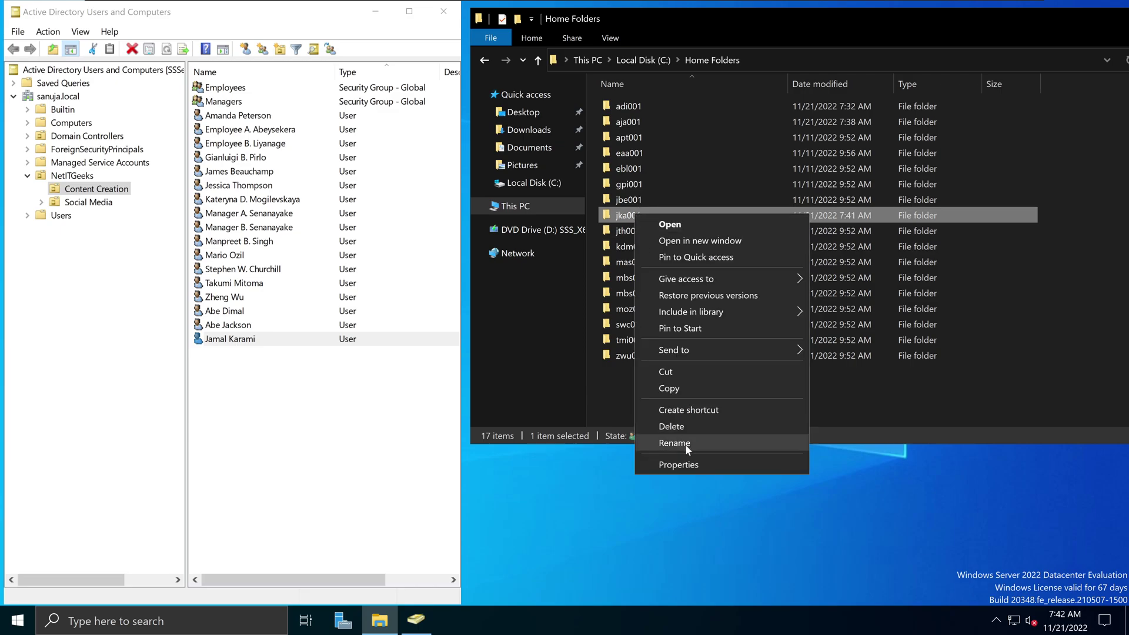
pyautogui.click(686, 464)
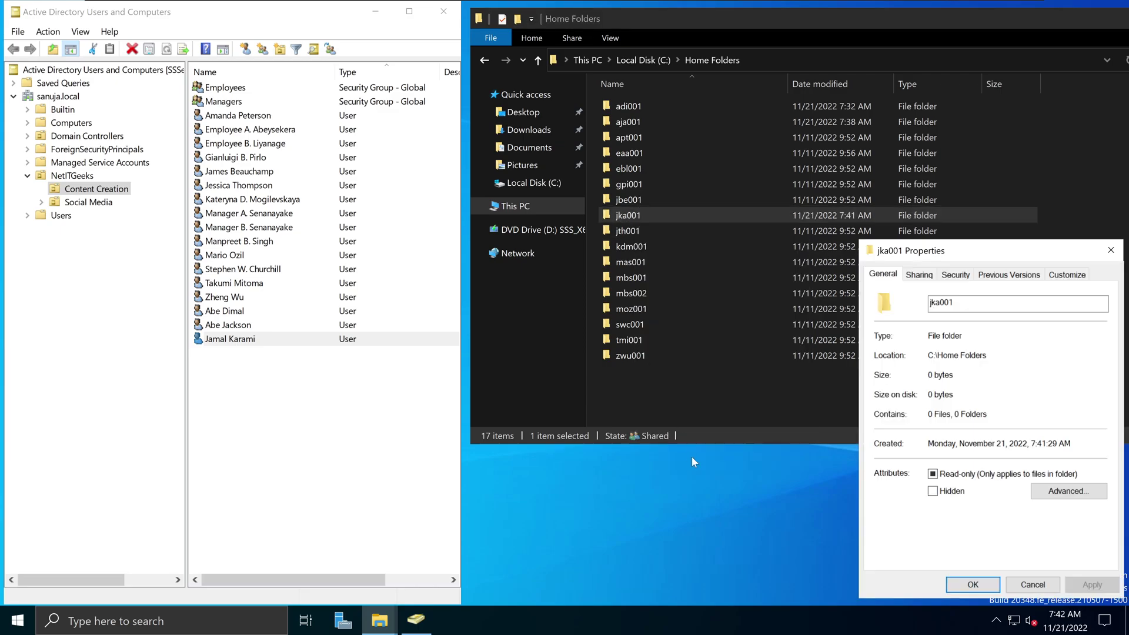
pyautogui.click(958, 274)
pyautogui.click(961, 358)
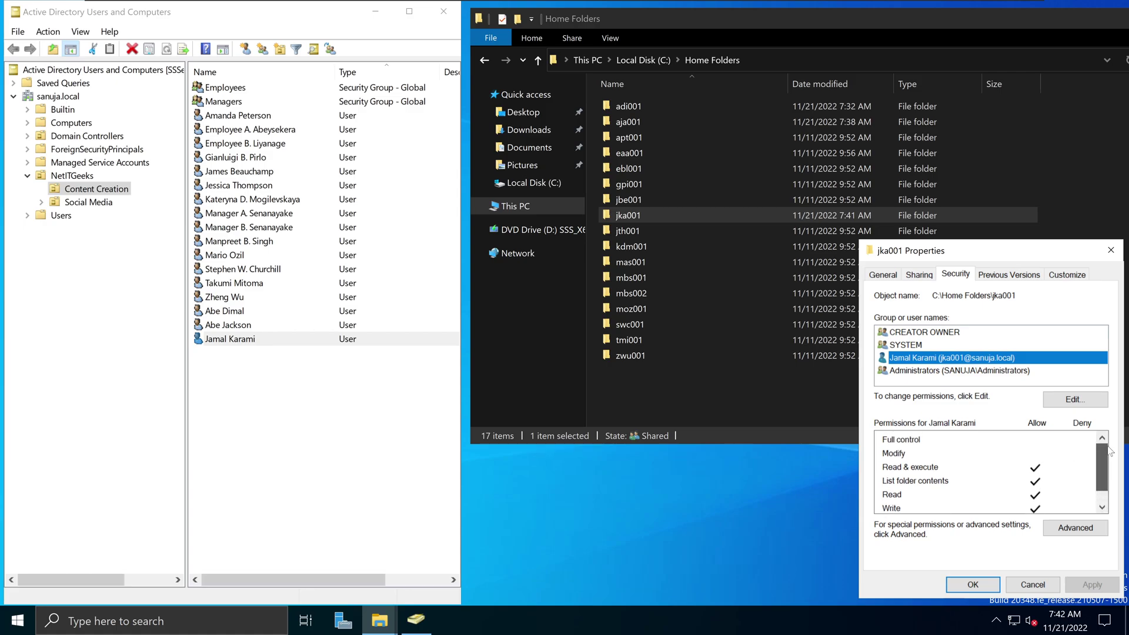
pyautogui.scroll(-1, 1094, 496)
pyautogui.scroll(1, 1095, 496)
pyautogui.scroll(-1, 1094, 496)
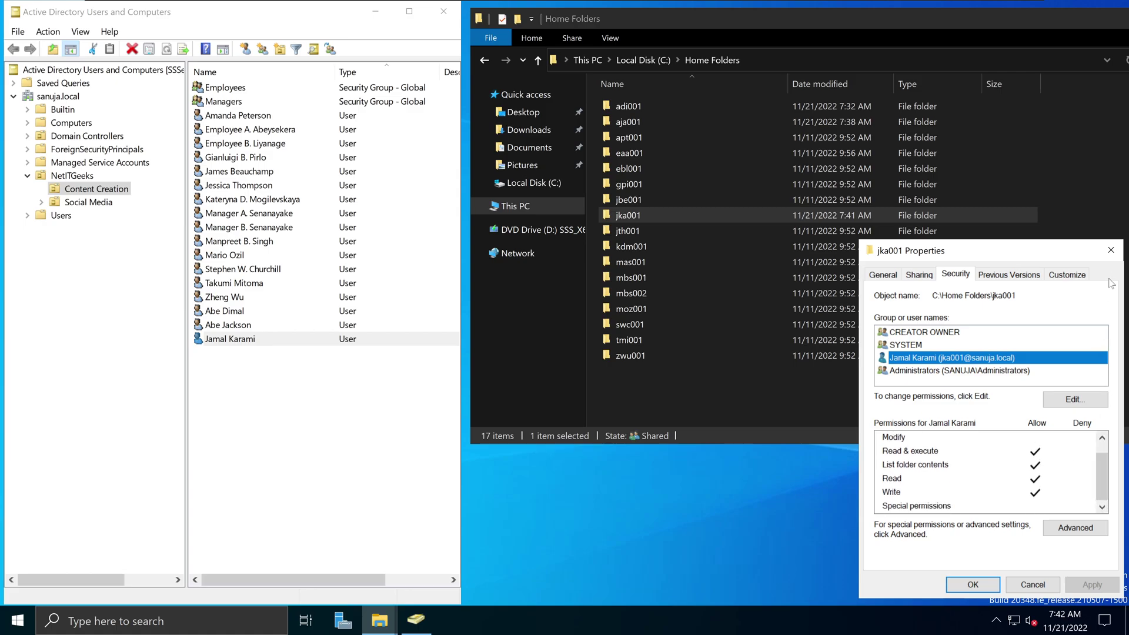
pyautogui.click(1112, 257)
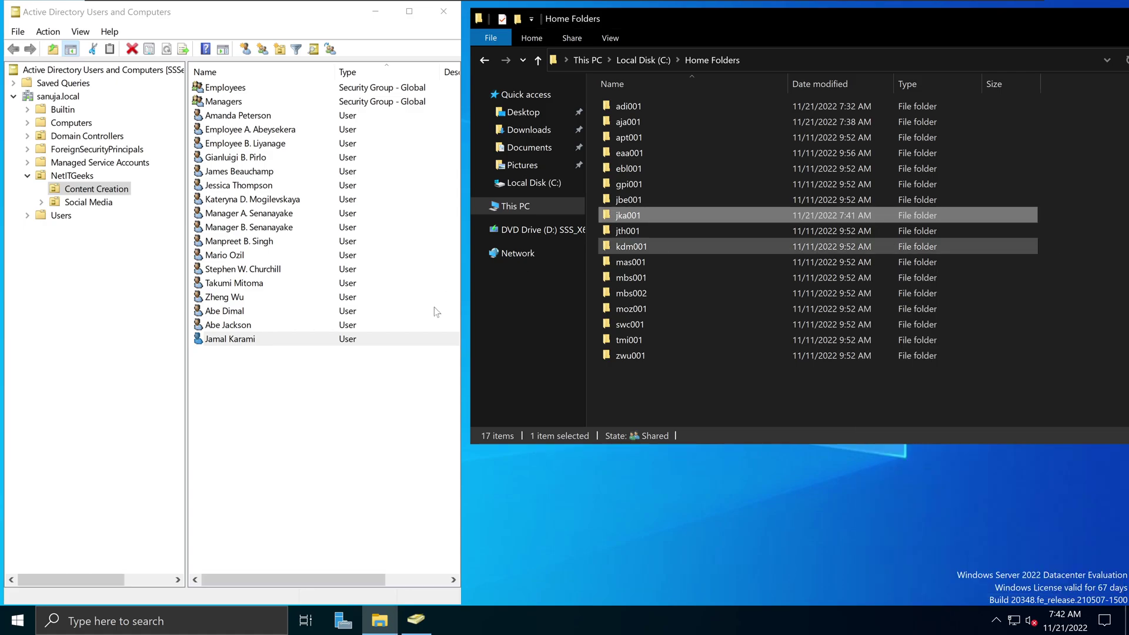
# Step: In the user's Profile tab, set the home folder to Connect with drive letter H:
pyautogui.click(243, 344)
pyautogui.rightClick(243, 343)
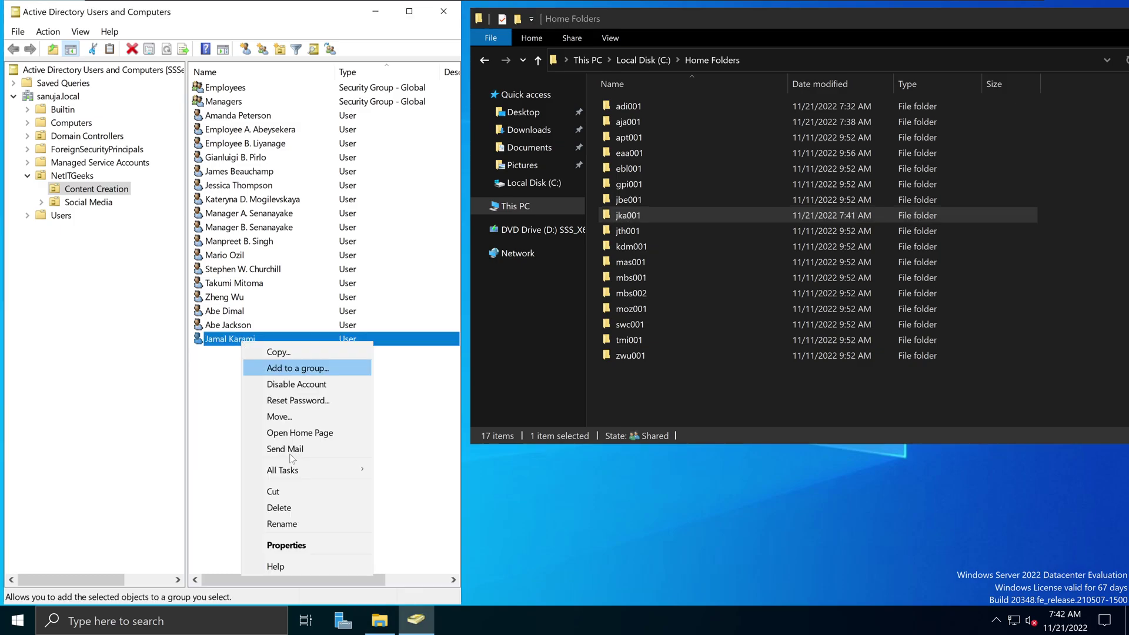
pyautogui.click(302, 546)
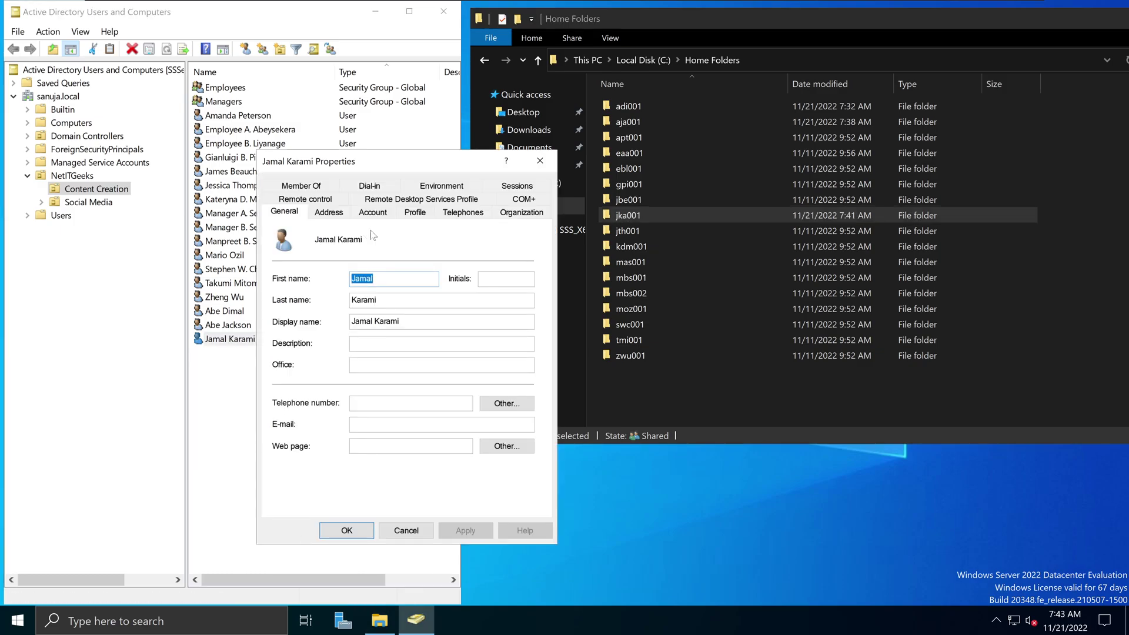
pyautogui.click(420, 216)
pyautogui.click(298, 341)
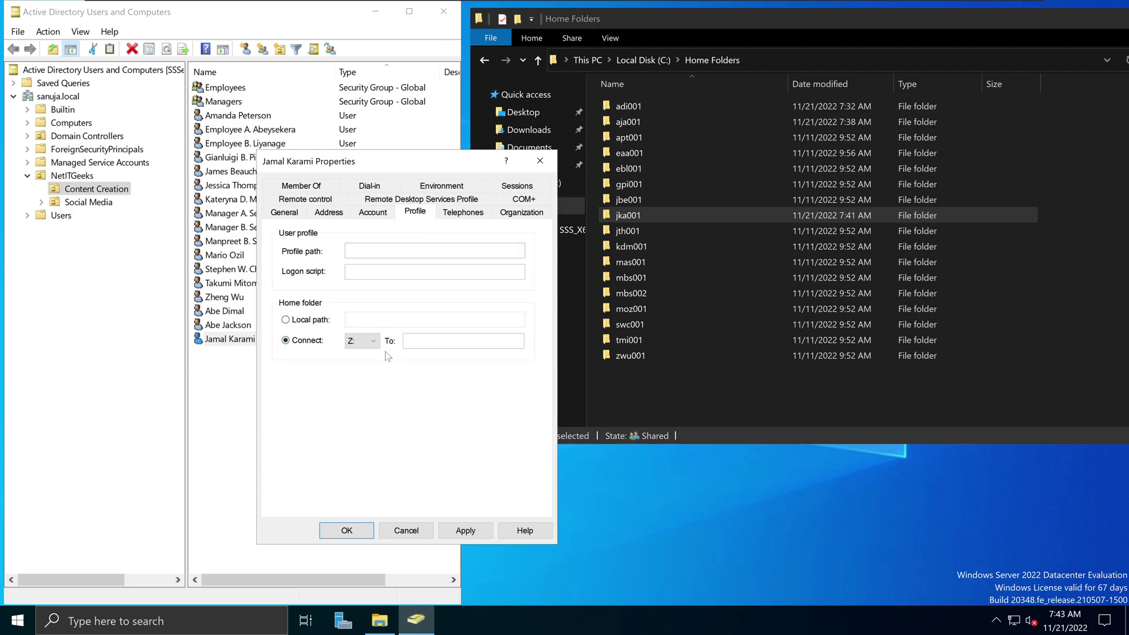
pyautogui.click(371, 341)
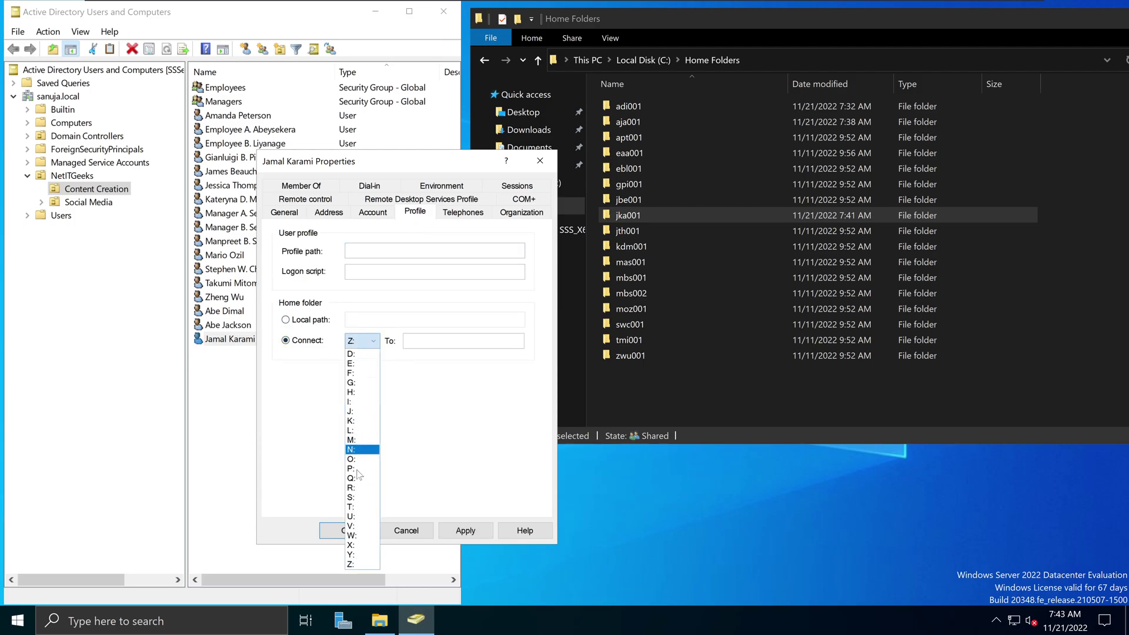
pyautogui.click(357, 392)
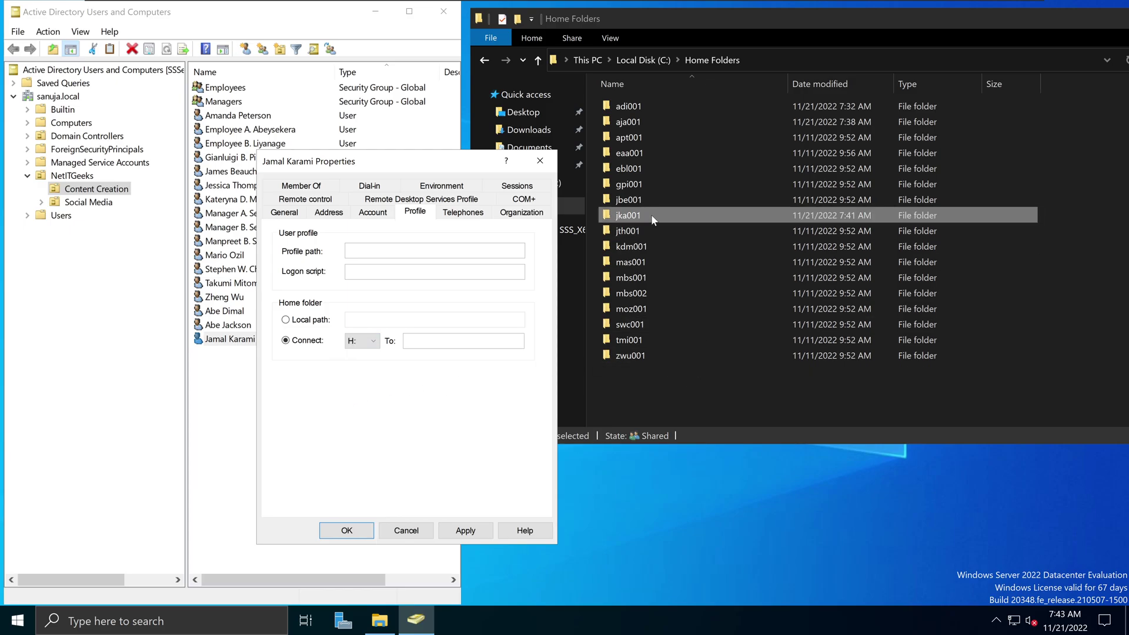
pyautogui.moveTo(450, 166); pyautogui.dragTo(305, 177)
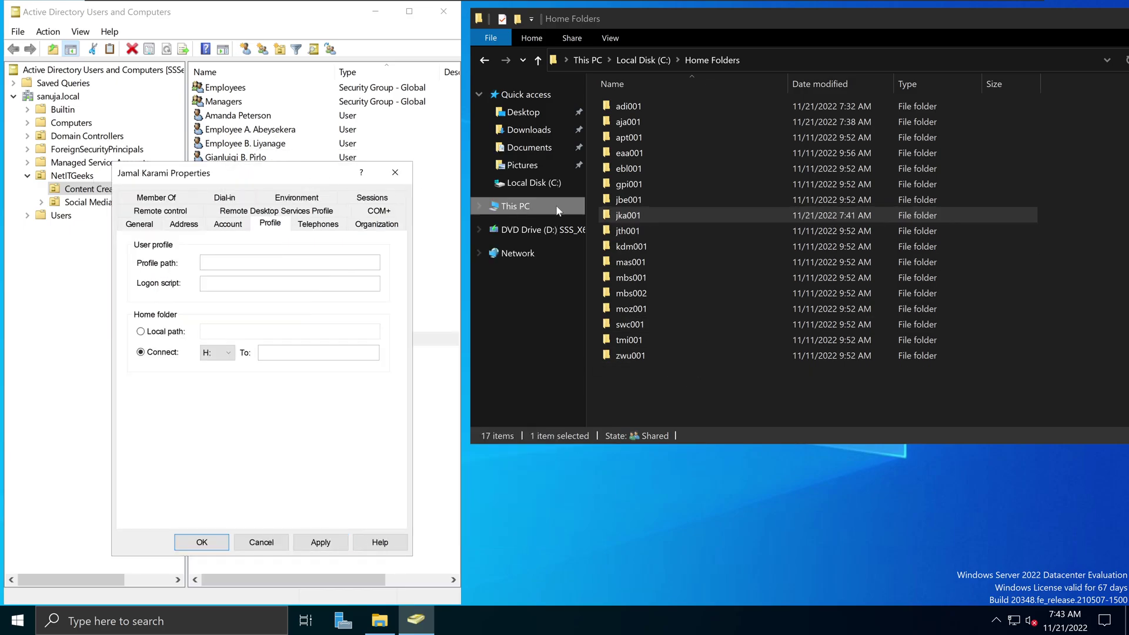
pyautogui.click(666, 60)
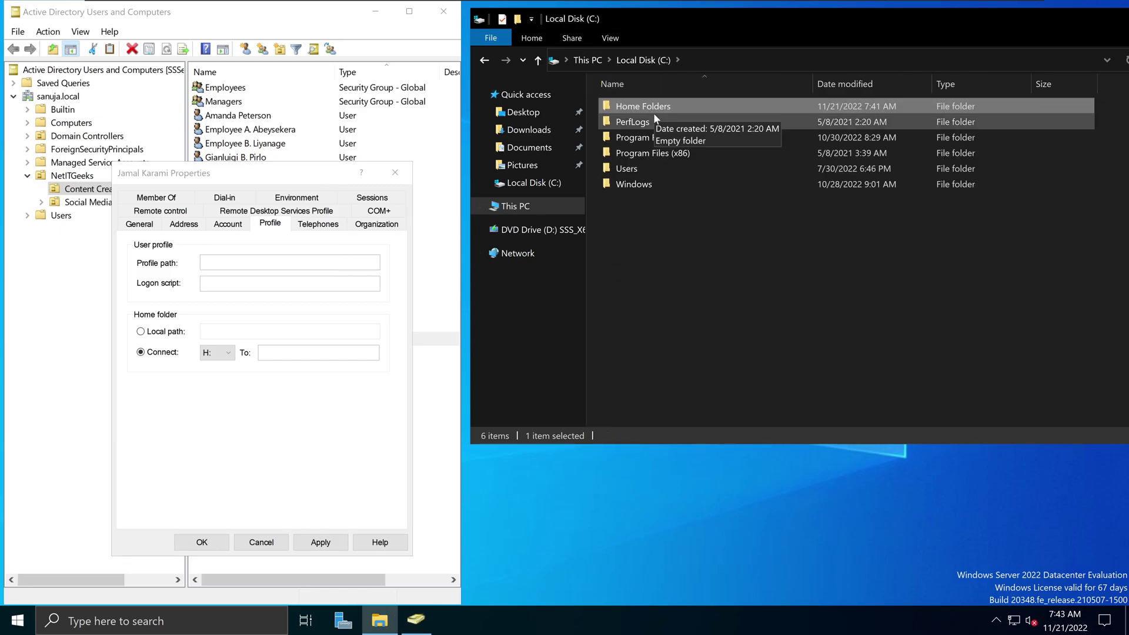
# Step: Copy the Home Folders network share path from its Sharing tab
pyautogui.rightClick(662, 100)
pyautogui.click(705, 350)
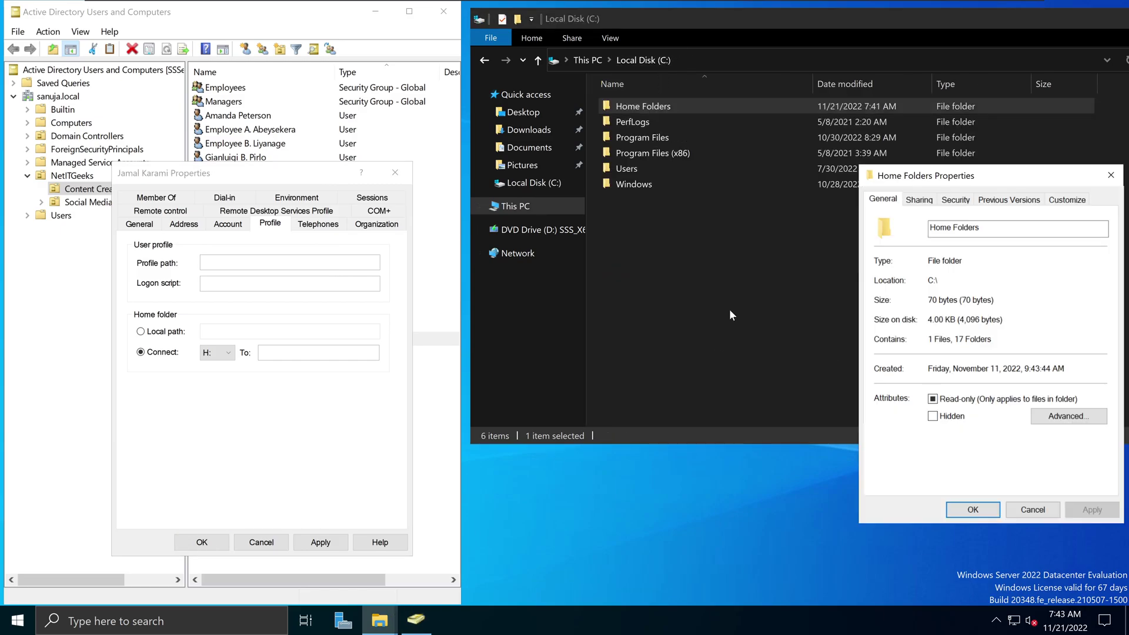
pyautogui.click(921, 201)
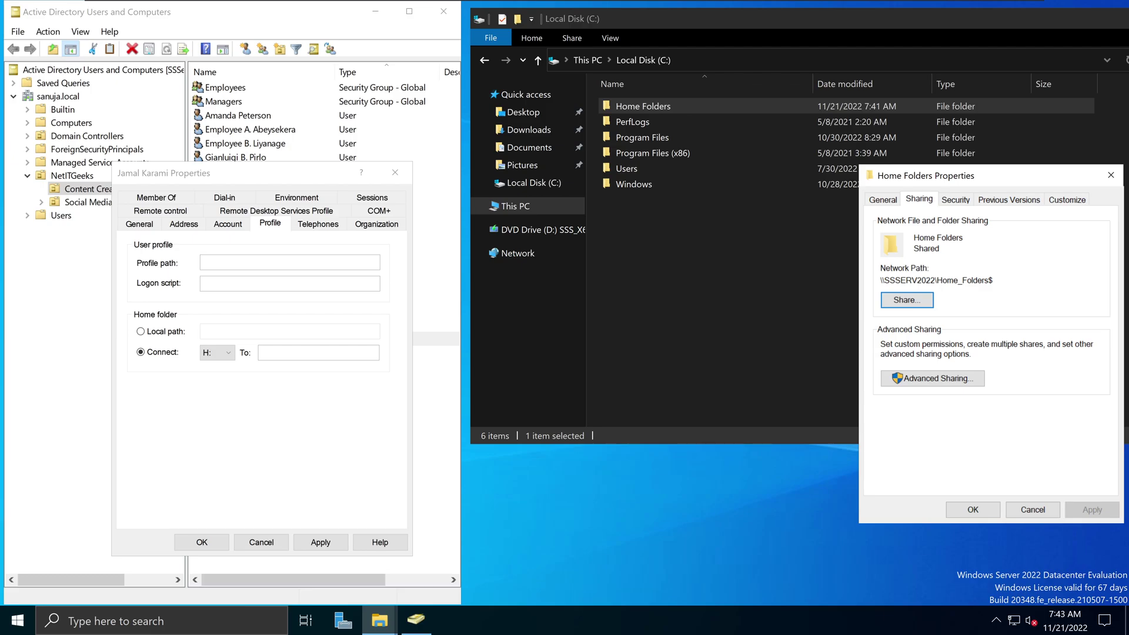
pyautogui.moveTo(884, 281); pyautogui.dragTo(994, 281)
pyautogui.rightClick(905, 280)
pyautogui.click(936, 330)
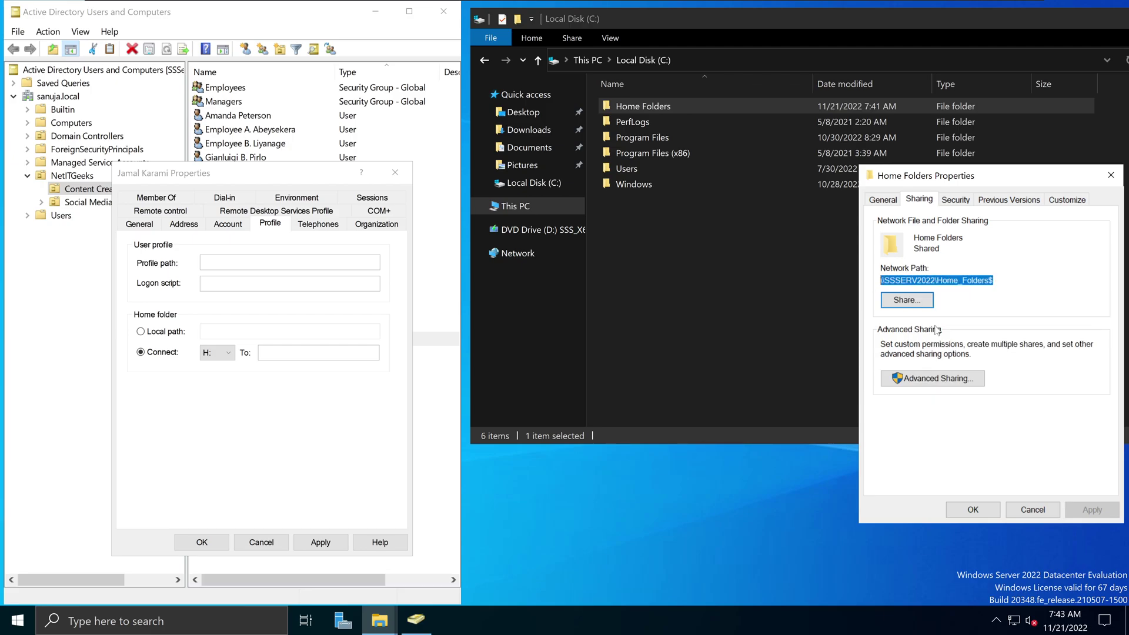
pyautogui.click(1041, 516)
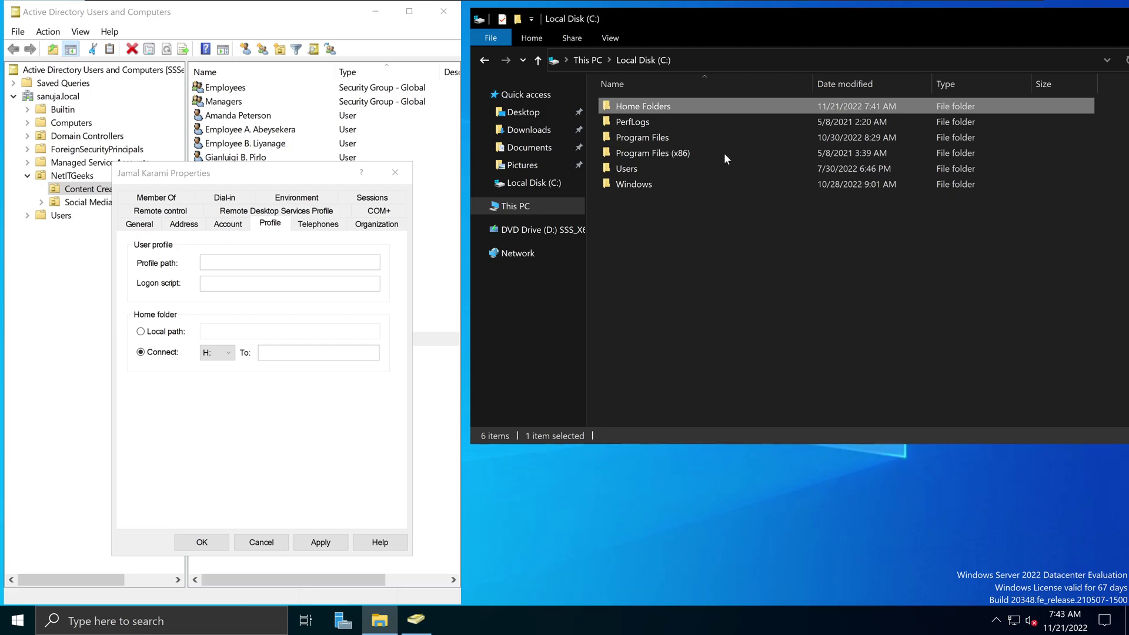
pyautogui.doubleClick(642, 106)
# Step: Paste the share path into the H: To field and append \%username%
pyautogui.click(288, 352)
pyautogui.rightClick(289, 352)
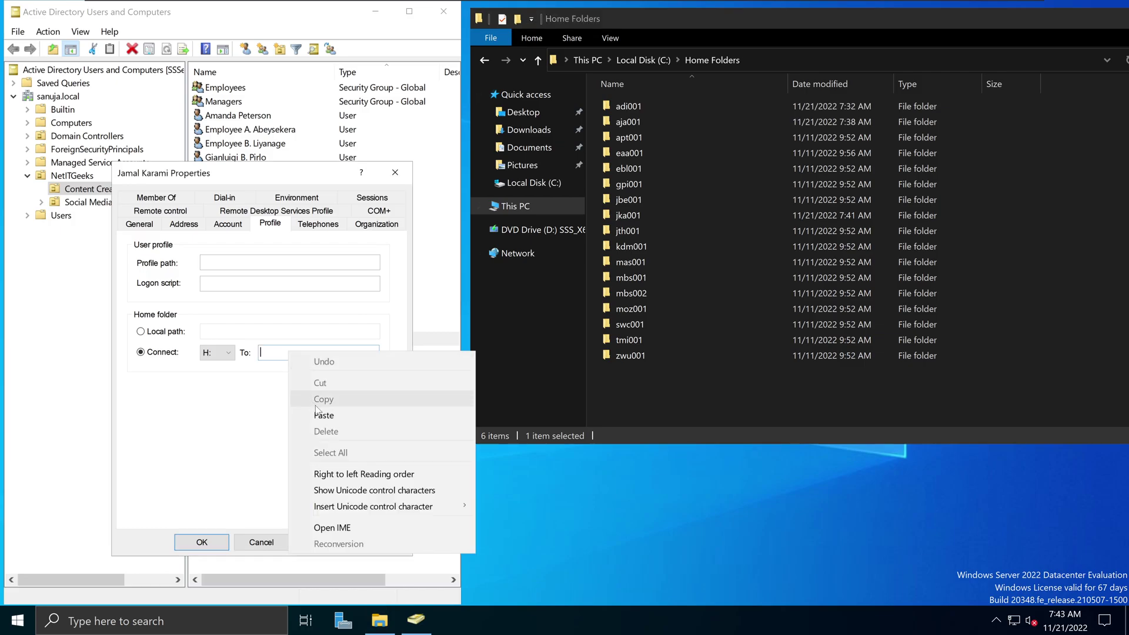
pyautogui.click(323, 415)
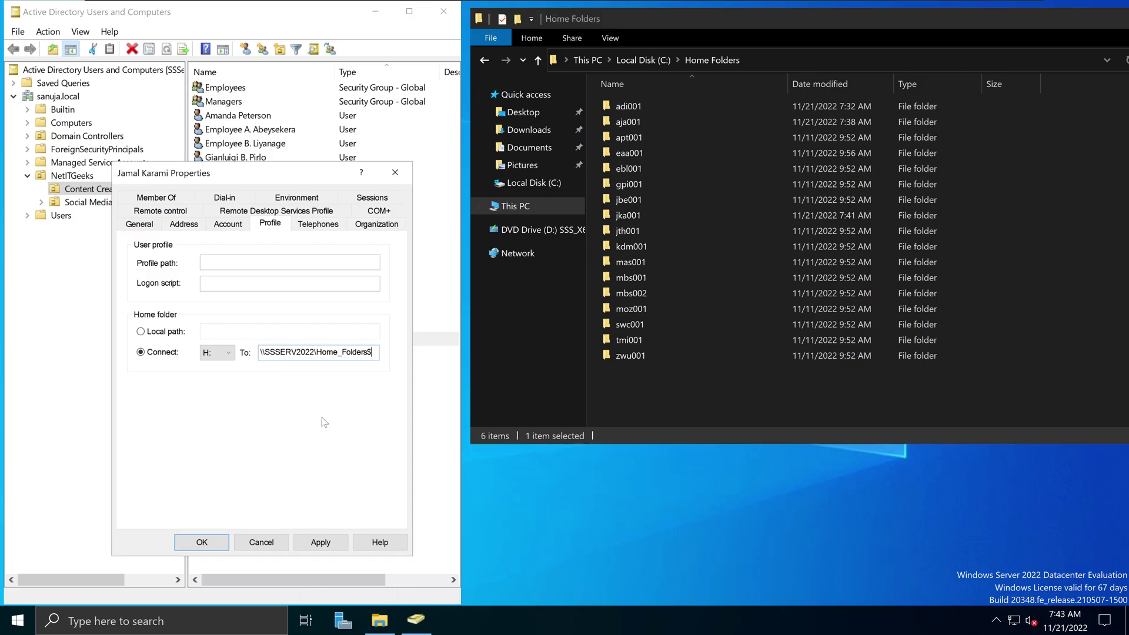
pyautogui.write('\\%username')
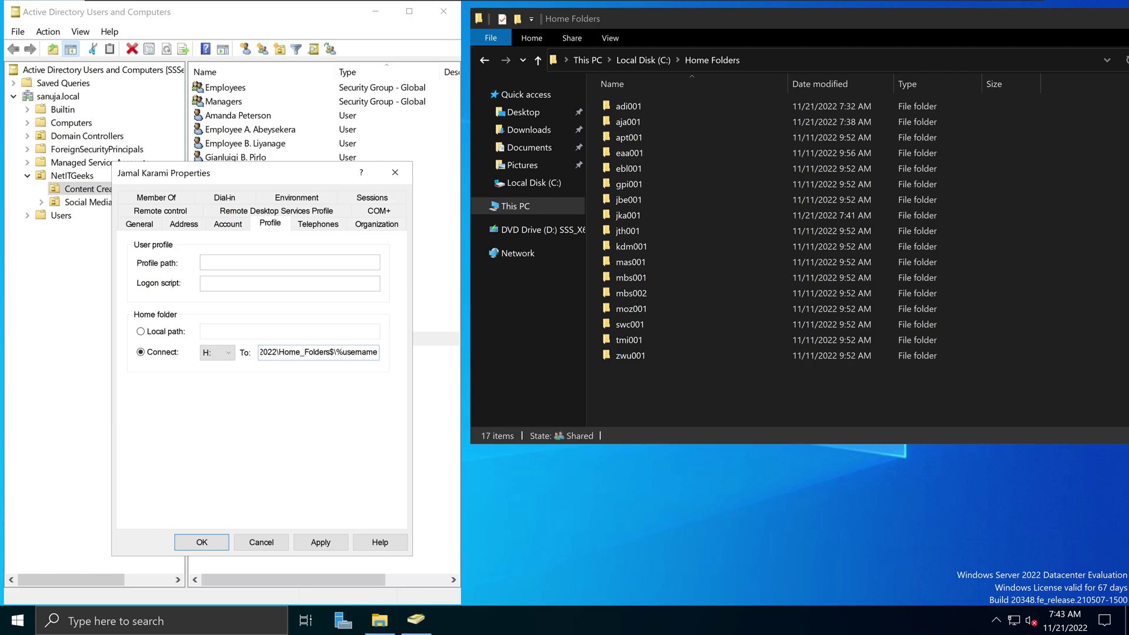
pyautogui.write('%')
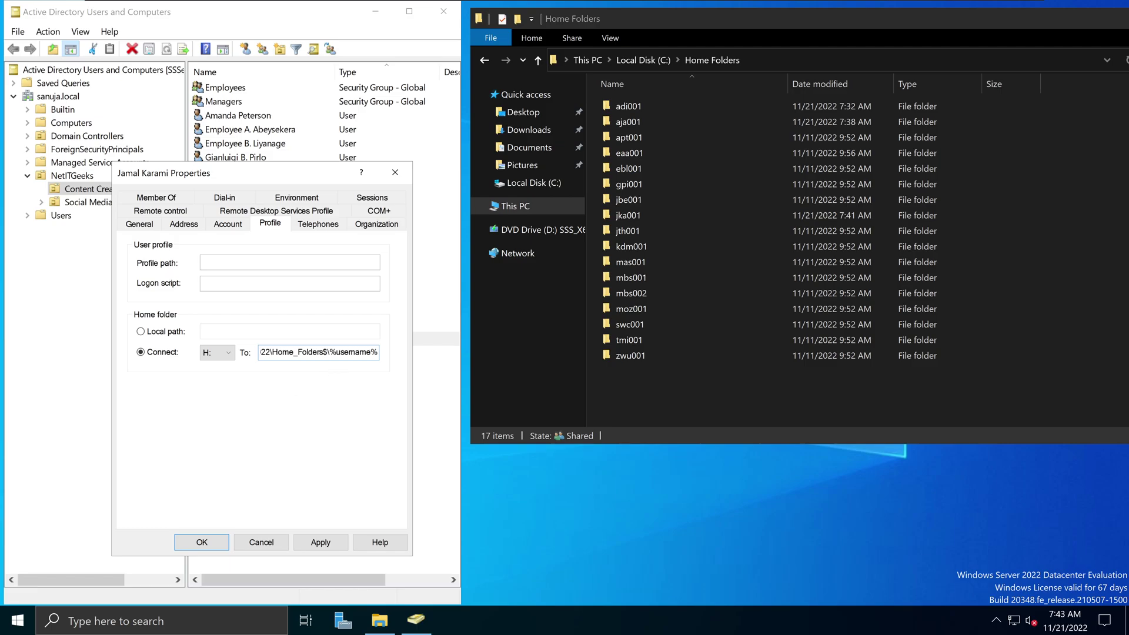
pyautogui.hotkey('ctrl', 'shift', 'Left')
pyautogui.rightClick(640, 230)
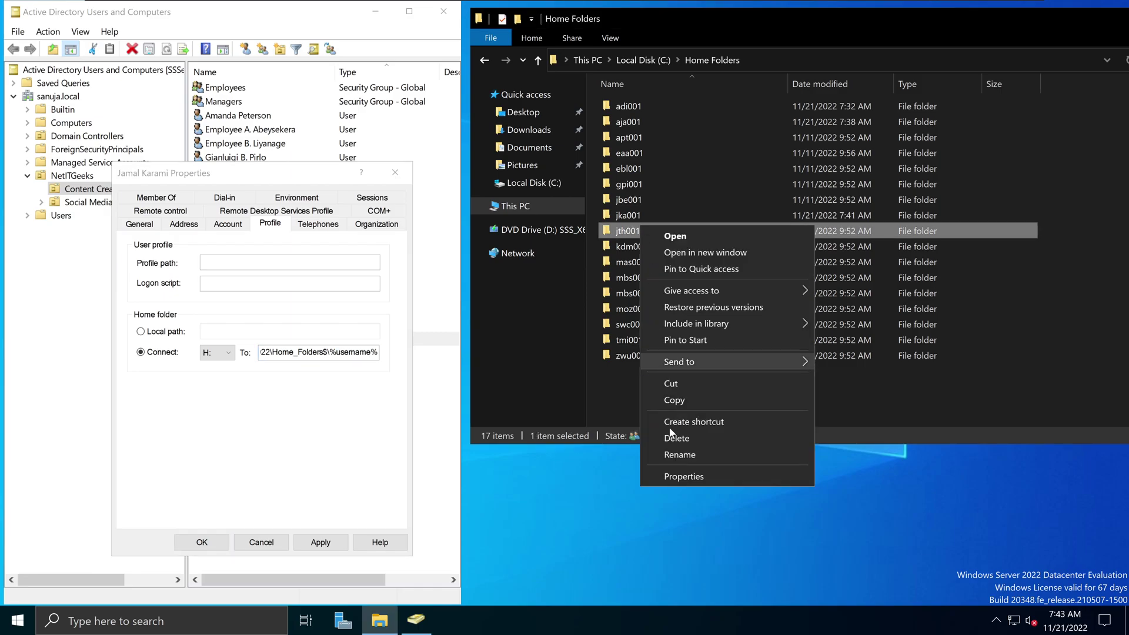
# Step: Compare the owner's permissions on the jth001 folder's Security tab
pyautogui.click(682, 477)
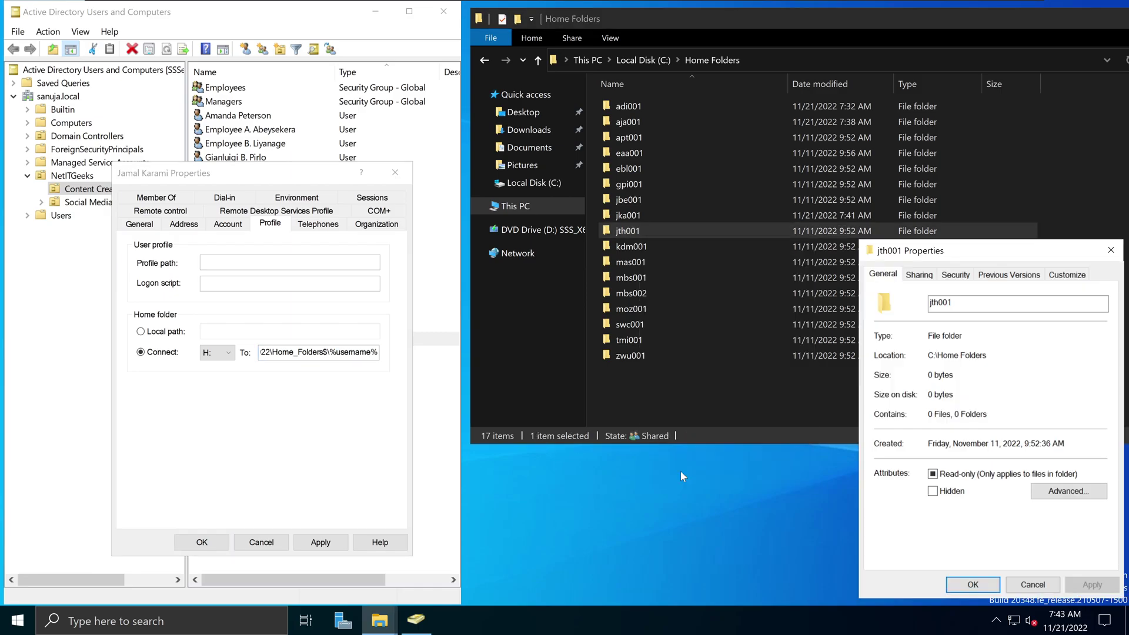
pyautogui.click(919, 278)
pyautogui.click(952, 282)
pyautogui.click(946, 357)
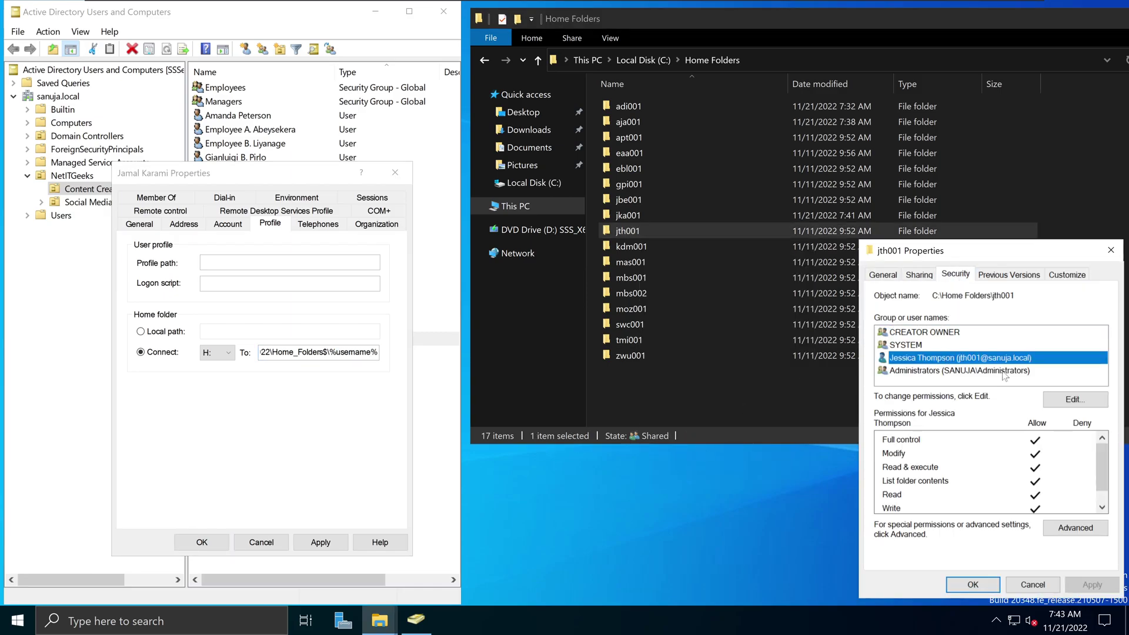
pyautogui.click(1111, 250)
# Step: Show the user's Read & execute, List folder contents, Read and Write permissions on jka001
pyautogui.rightClick(640, 215)
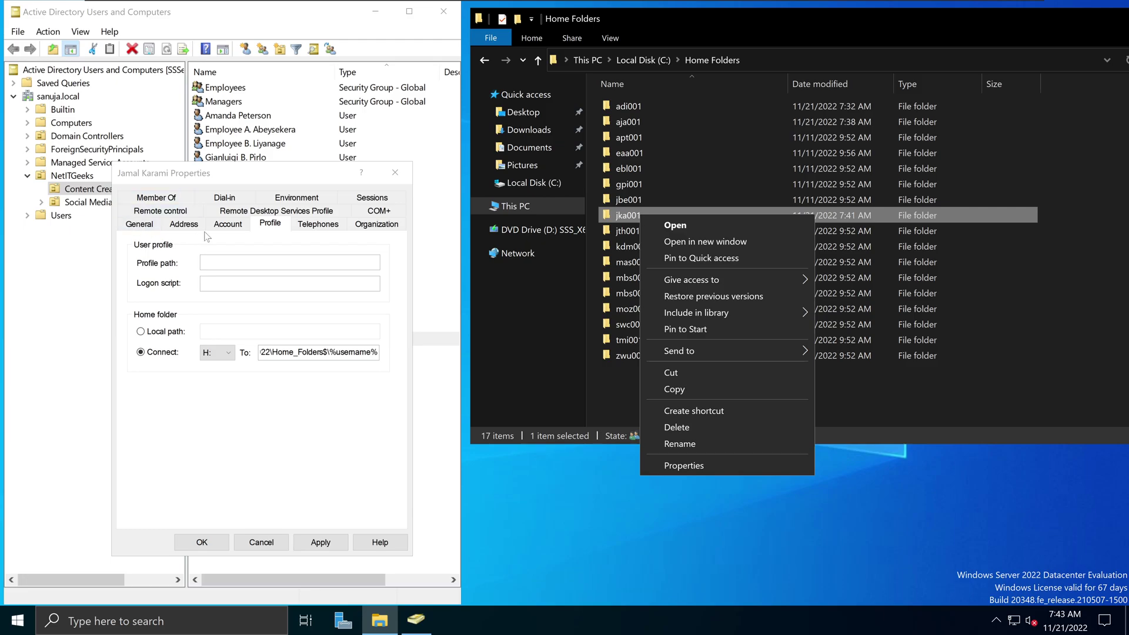
pyautogui.click(229, 226)
pyautogui.click(270, 224)
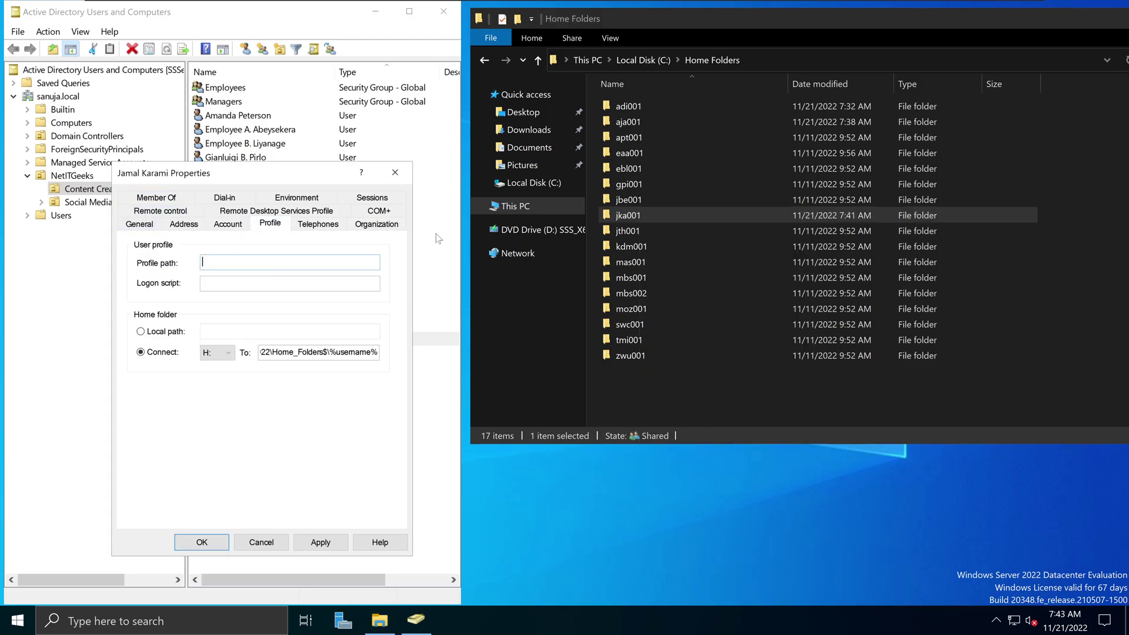
pyautogui.click(639, 216)
pyautogui.rightClick(639, 217)
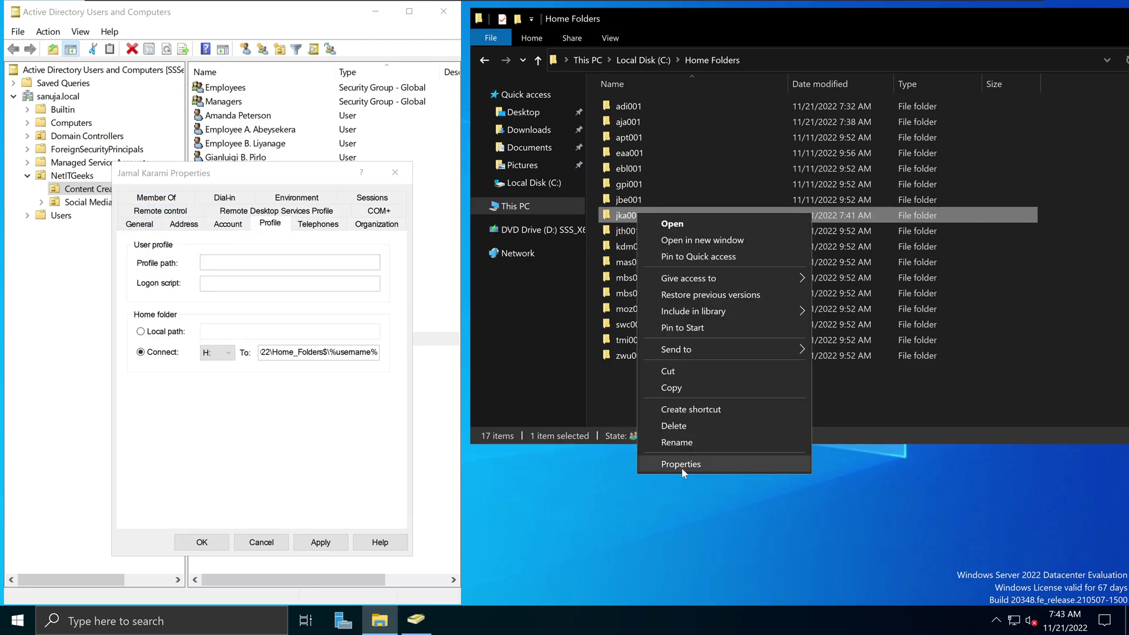
pyautogui.click(683, 466)
pyautogui.click(954, 275)
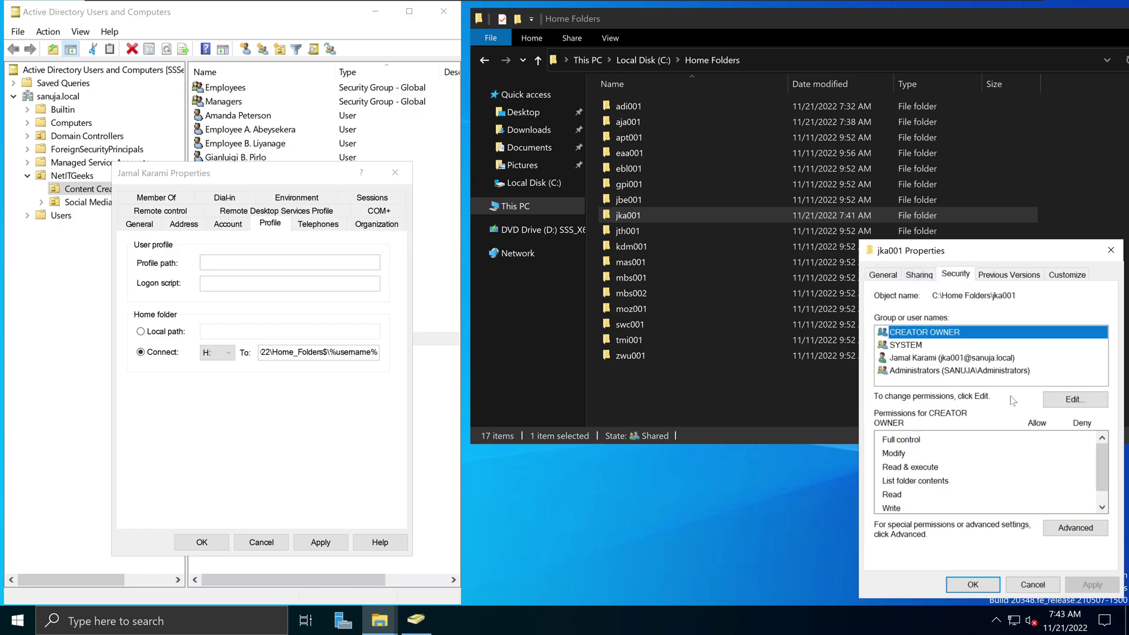
pyautogui.click(974, 359)
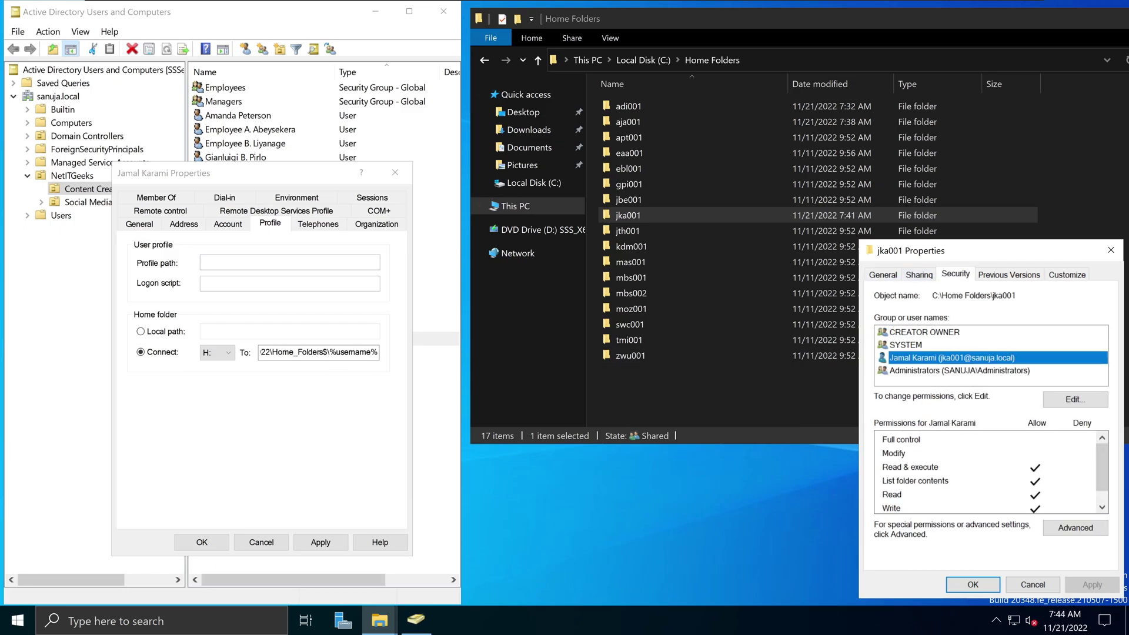
# Step: Replace %username% with jka001 so the H: path reads \\SSSERV2022\Home_Folders$\jka001
pyautogui.hotkey('alt', 'Tab')
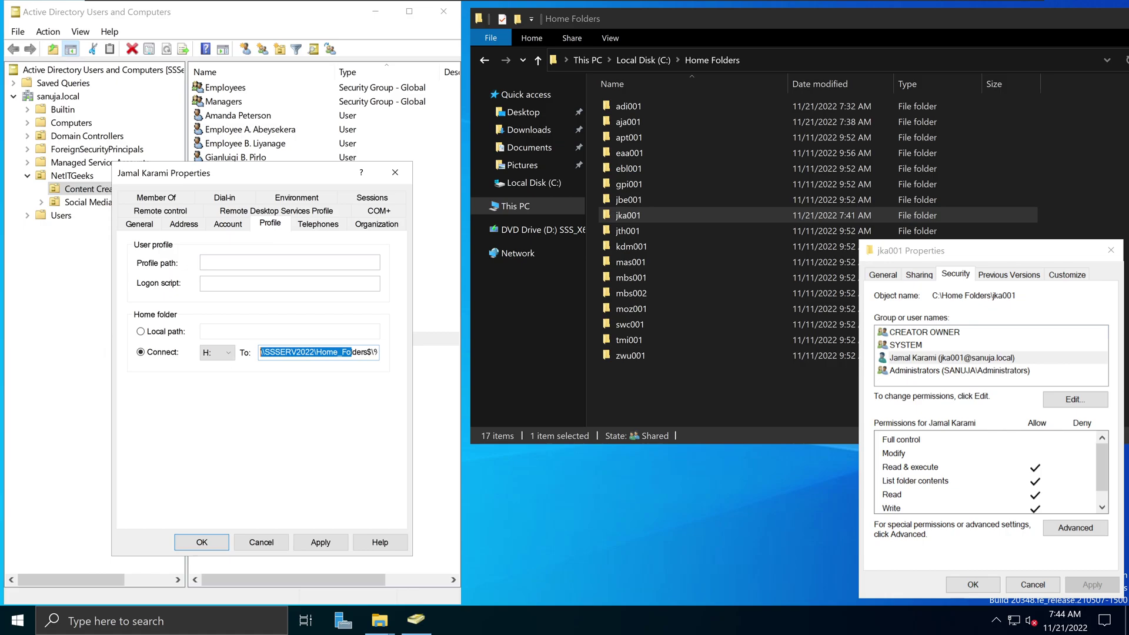
pyautogui.press('Home')
pyautogui.hotkey('shift', 'End')
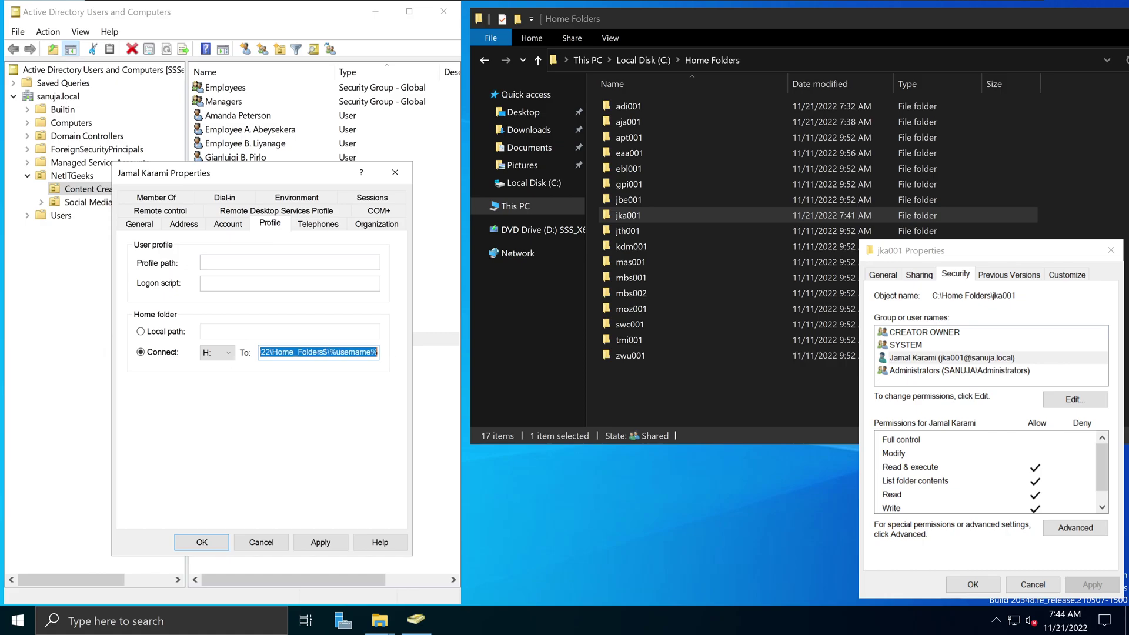
pyautogui.click(344, 351)
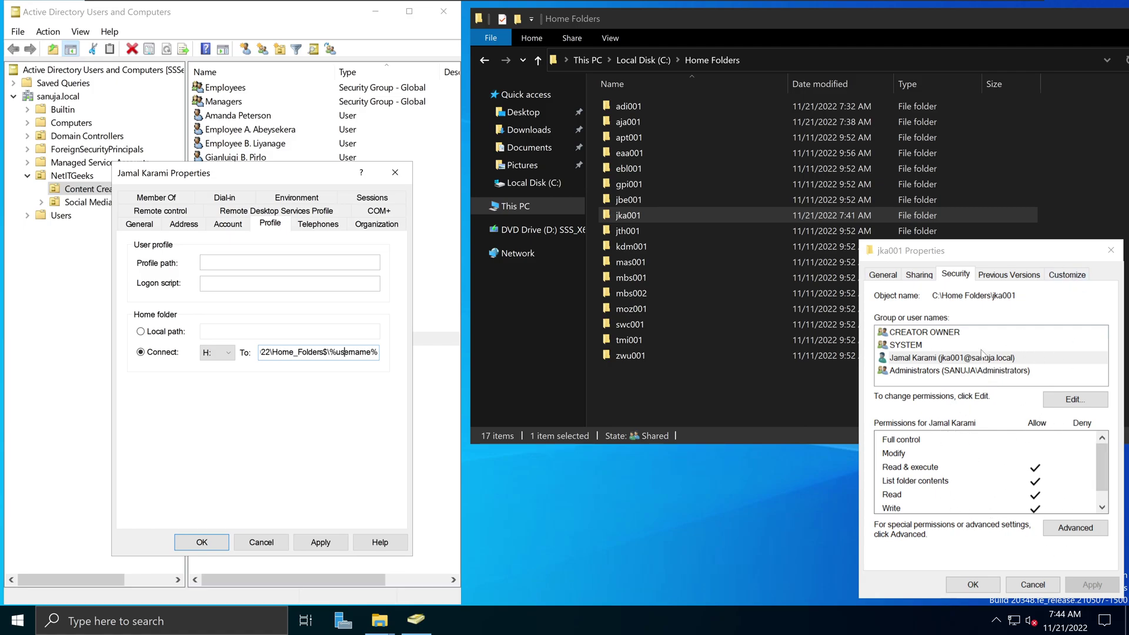
pyautogui.click(1111, 250)
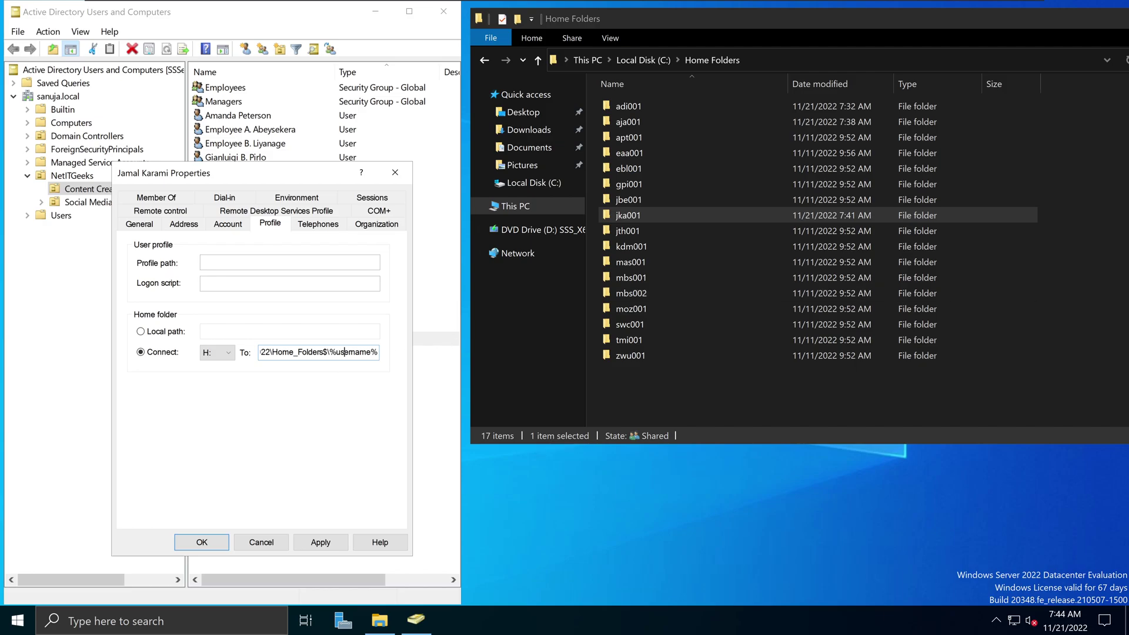
pyautogui.hotkey('shift', 'End')
pyautogui.press('BackSpace')
pyautogui.write('jk')
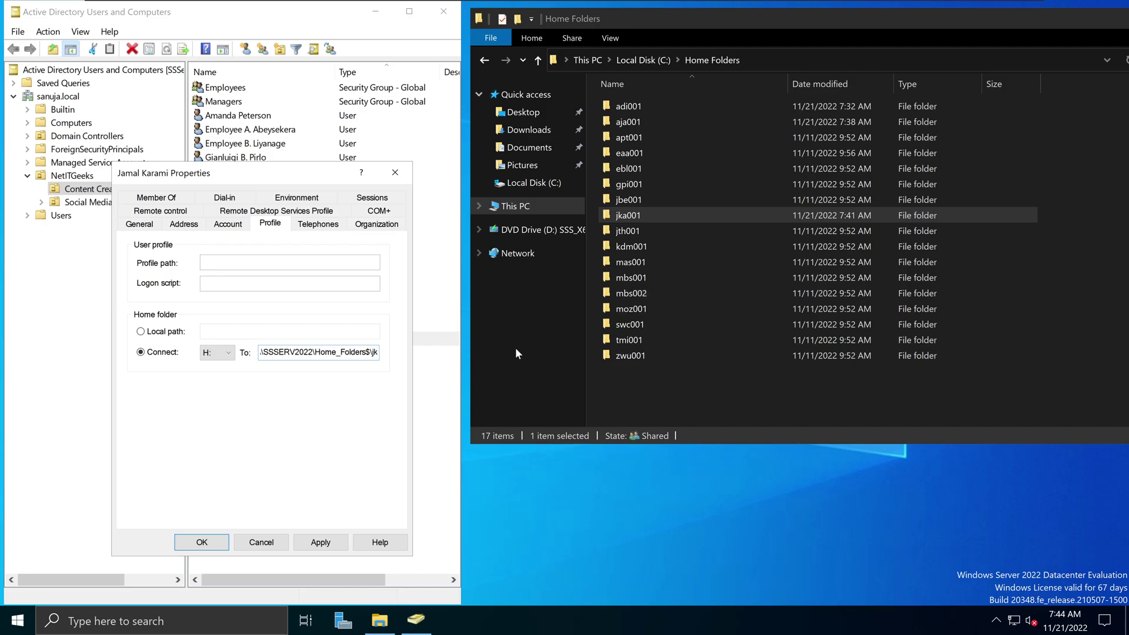
pyautogui.write('a001')
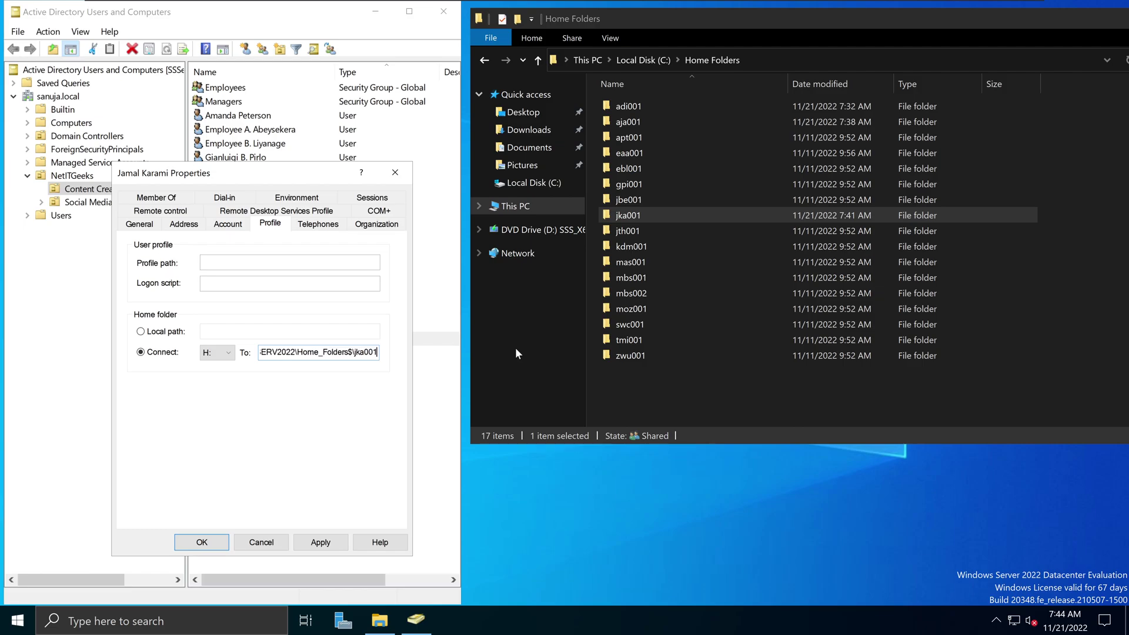
pyautogui.rightClick(640, 214)
# Step: Recheck the user's permissions on jka001, then apply the new home folder path
pyautogui.click(729, 471)
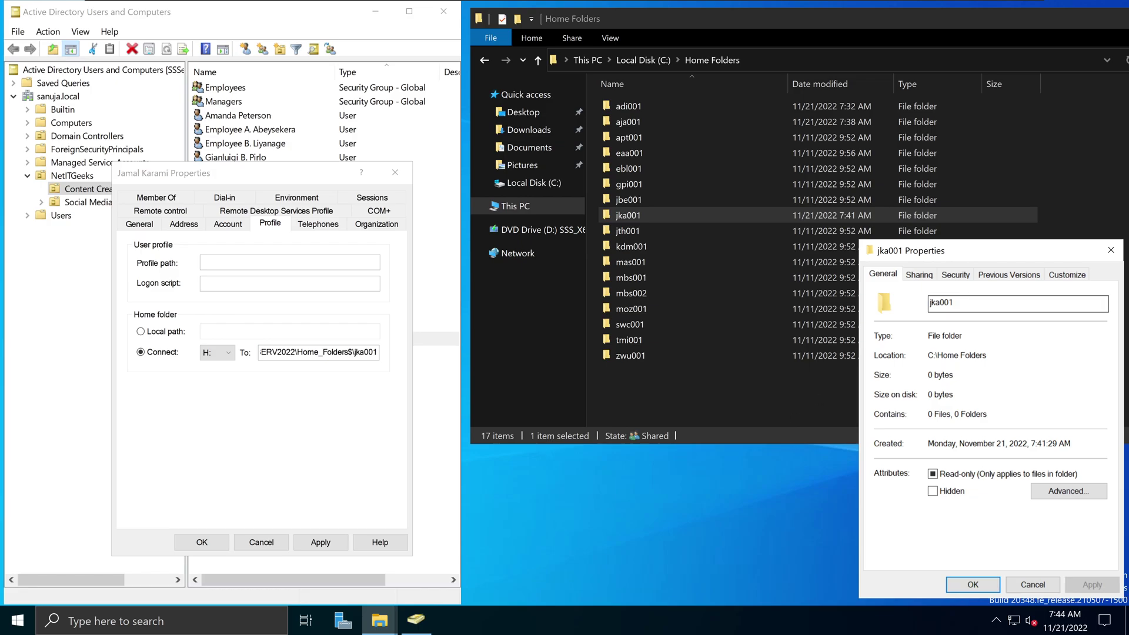
pyautogui.click(956, 274)
pyautogui.click(936, 358)
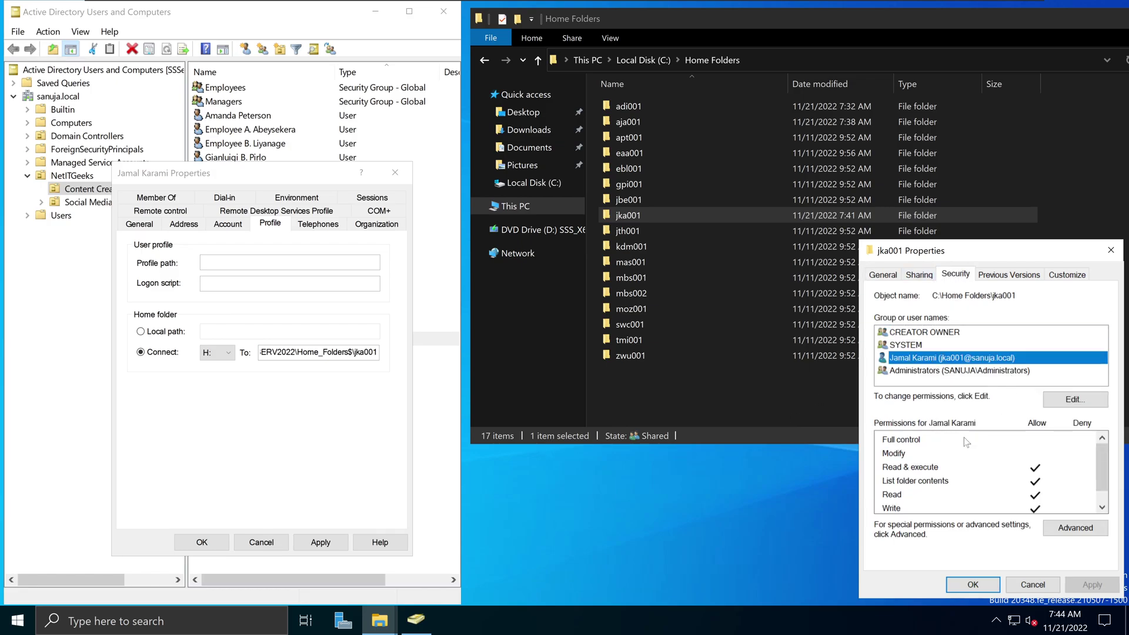
pyautogui.click(1111, 250)
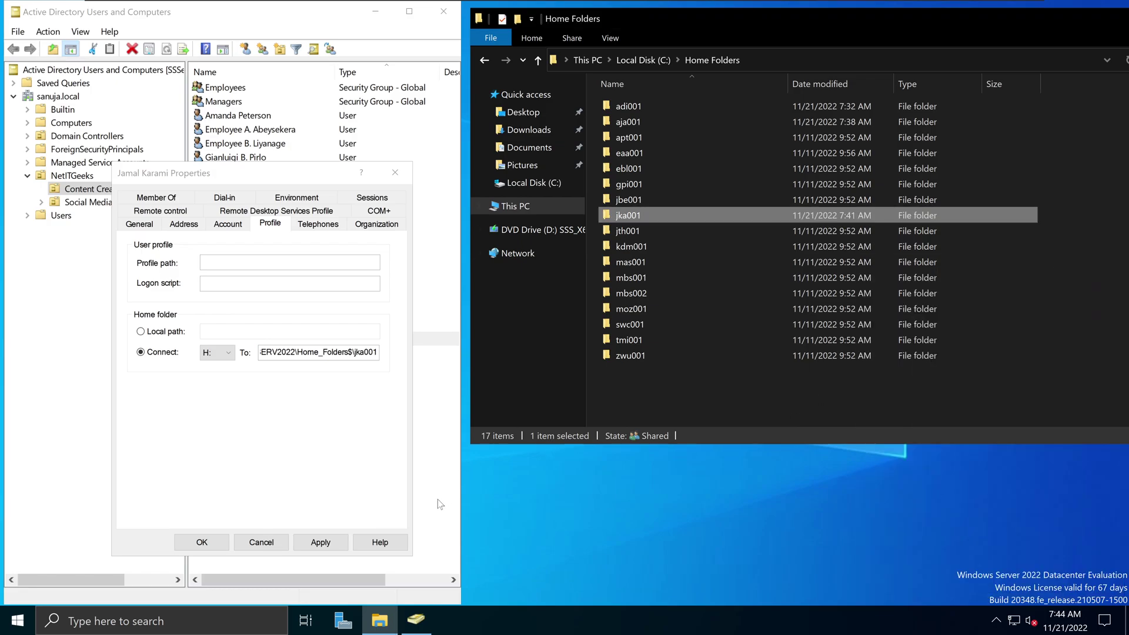
pyautogui.click(320, 542)
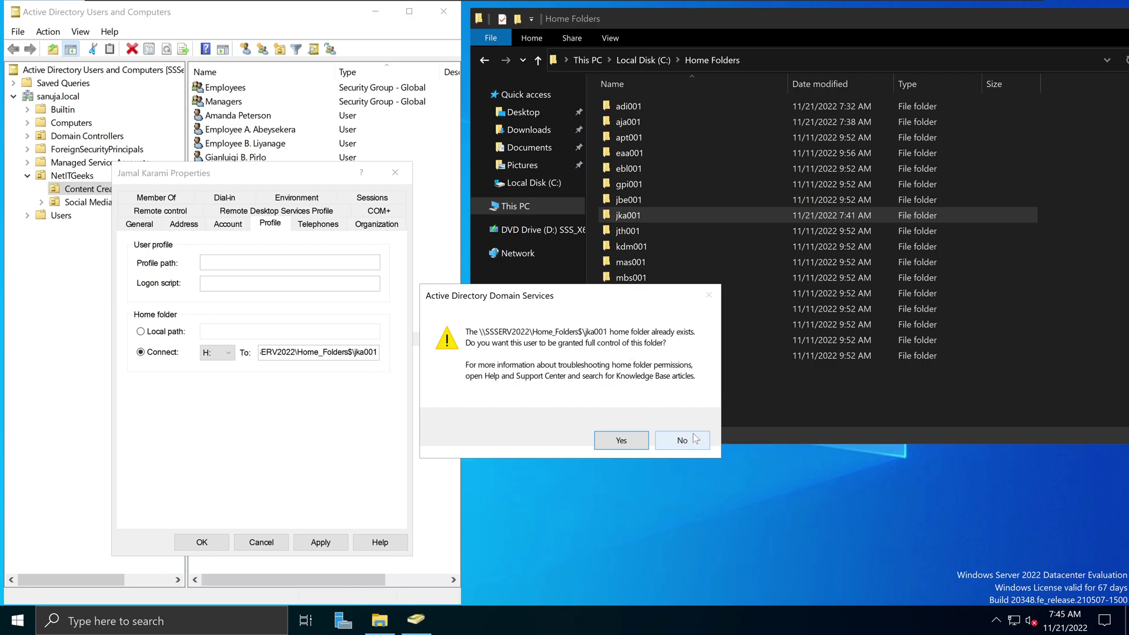
# Step: Accept full control for jka001, save the user's properties, and open ebl001's folder properties
pyautogui.click(621, 440)
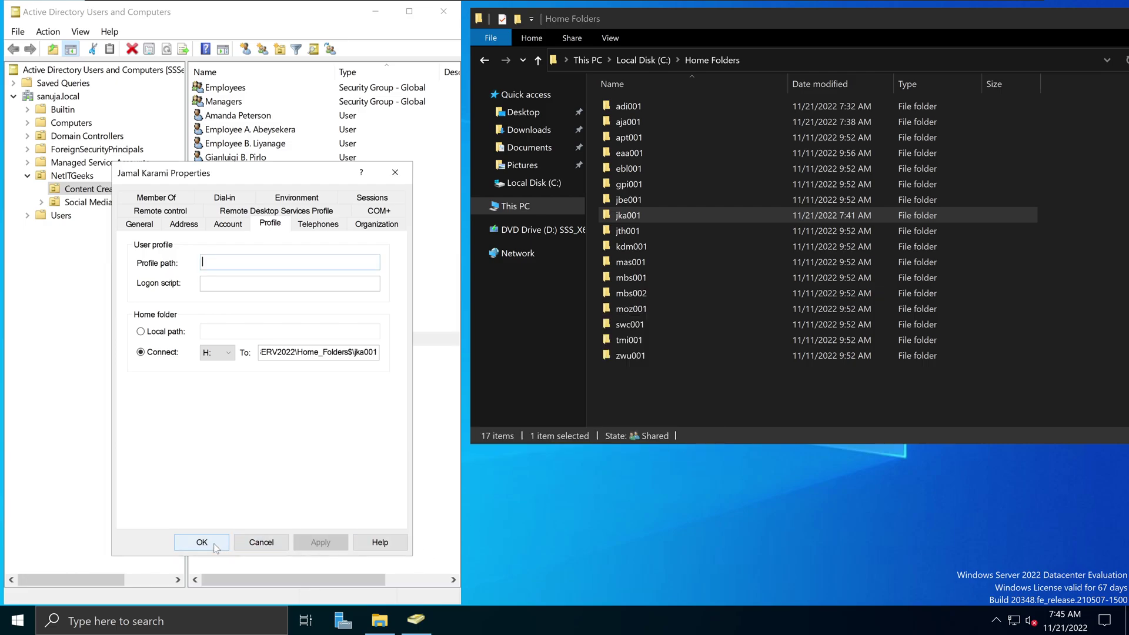
pyautogui.click(214, 544)
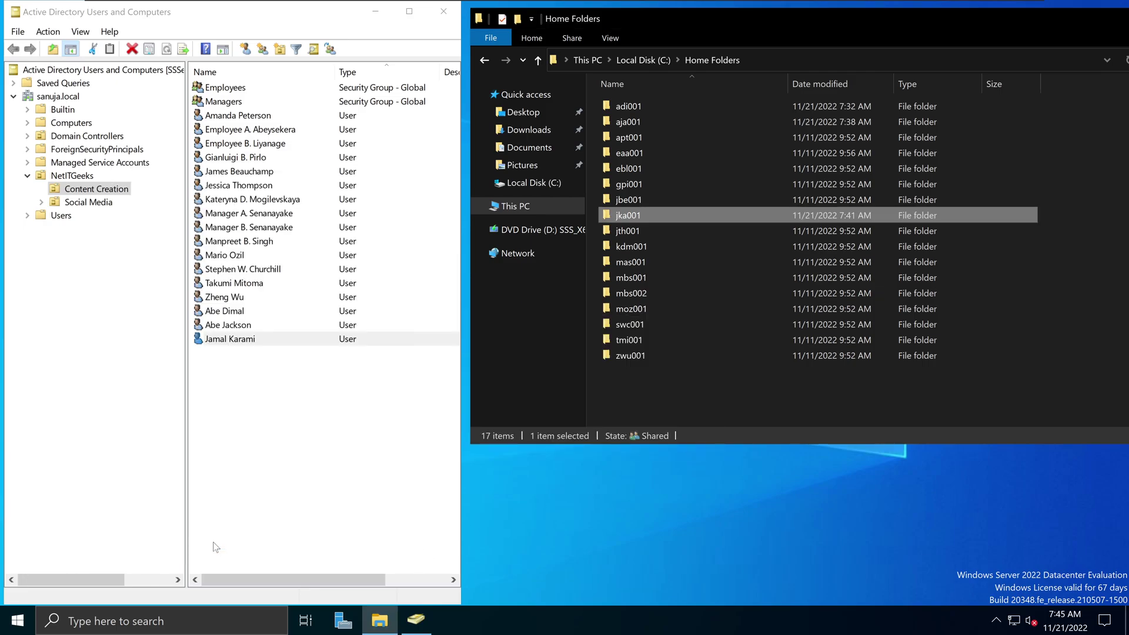
pyautogui.rightClick(635, 216)
pyautogui.rightClick(633, 200)
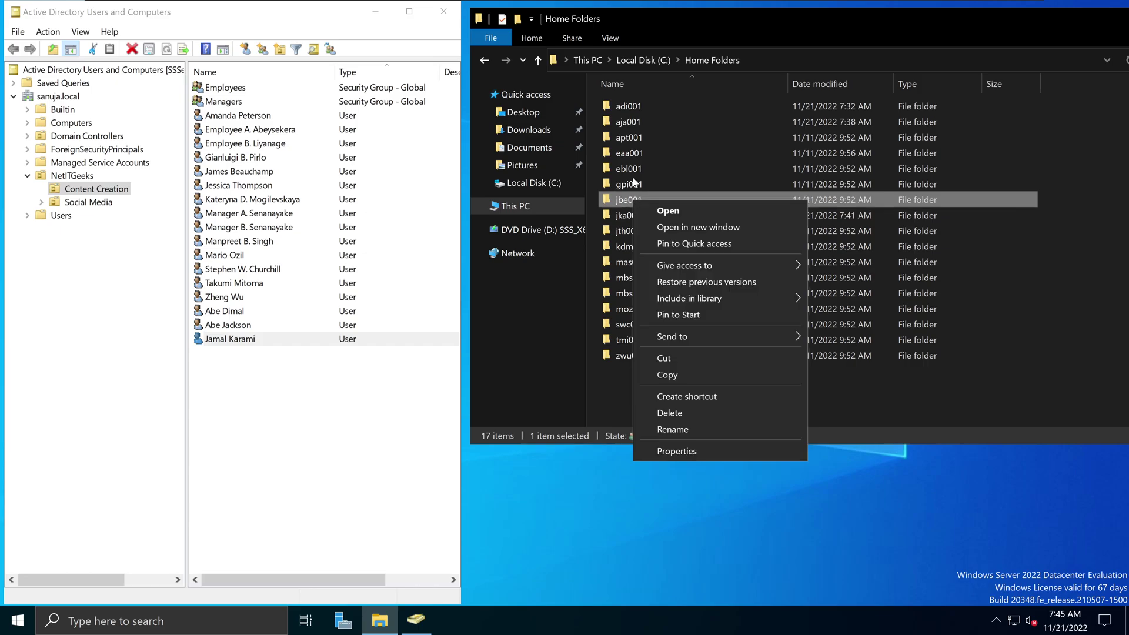
pyautogui.rightClick(634, 179)
pyautogui.rightClick(627, 172)
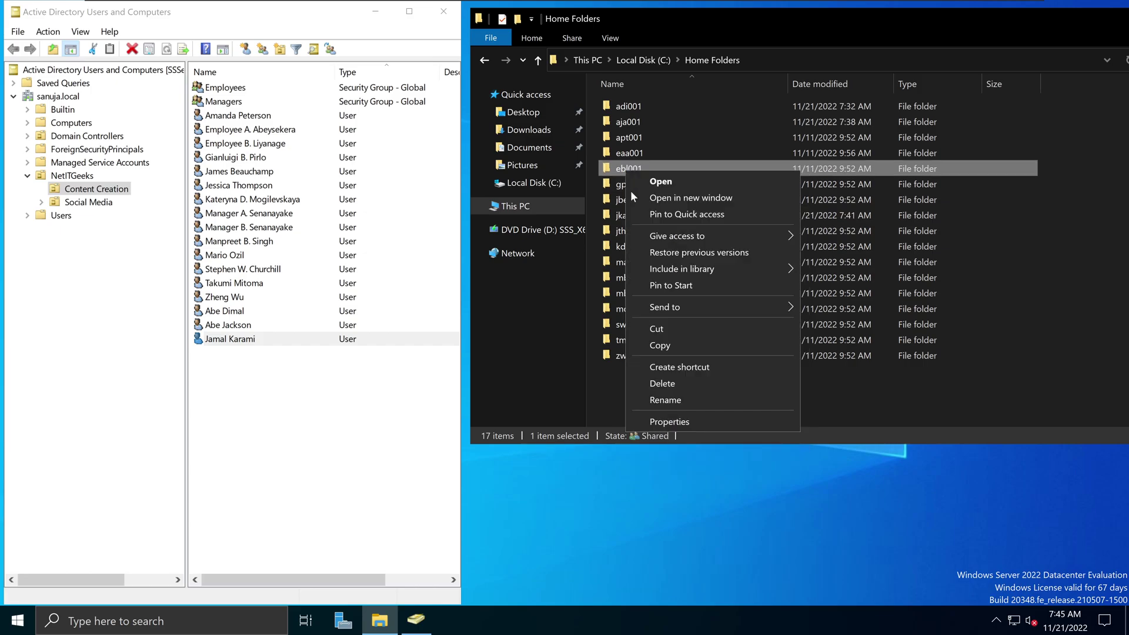
pyautogui.click(665, 423)
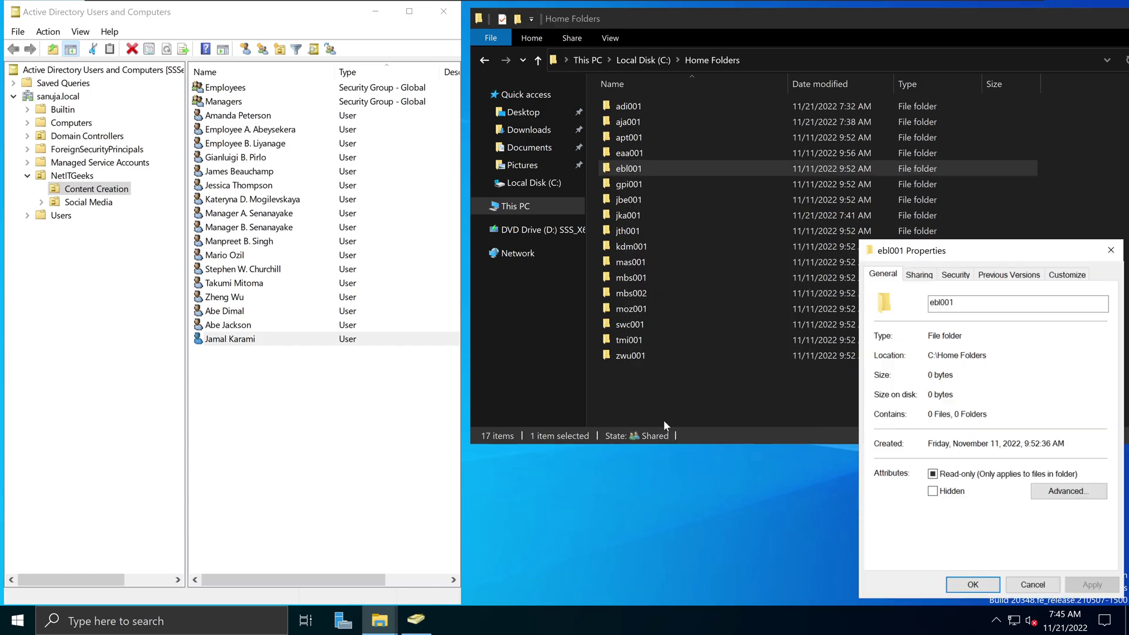
# Step: Compare the owning users' permissions on the ebl001 and jbe001 folders
pyautogui.click(954, 276)
pyautogui.click(1006, 360)
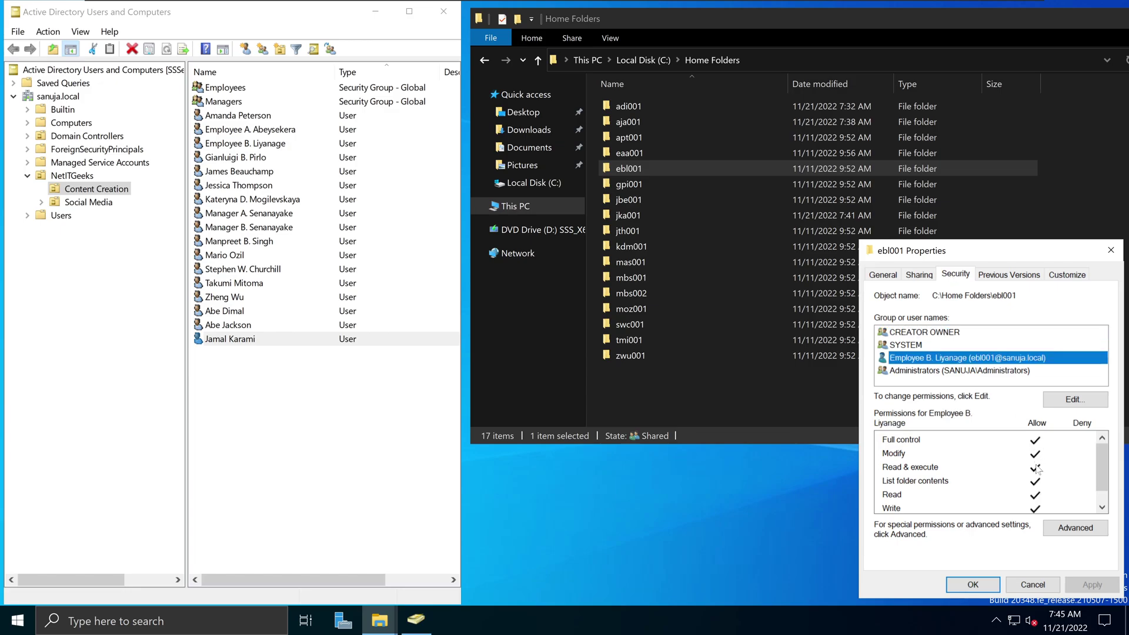
pyautogui.scroll(-1, 1050, 491)
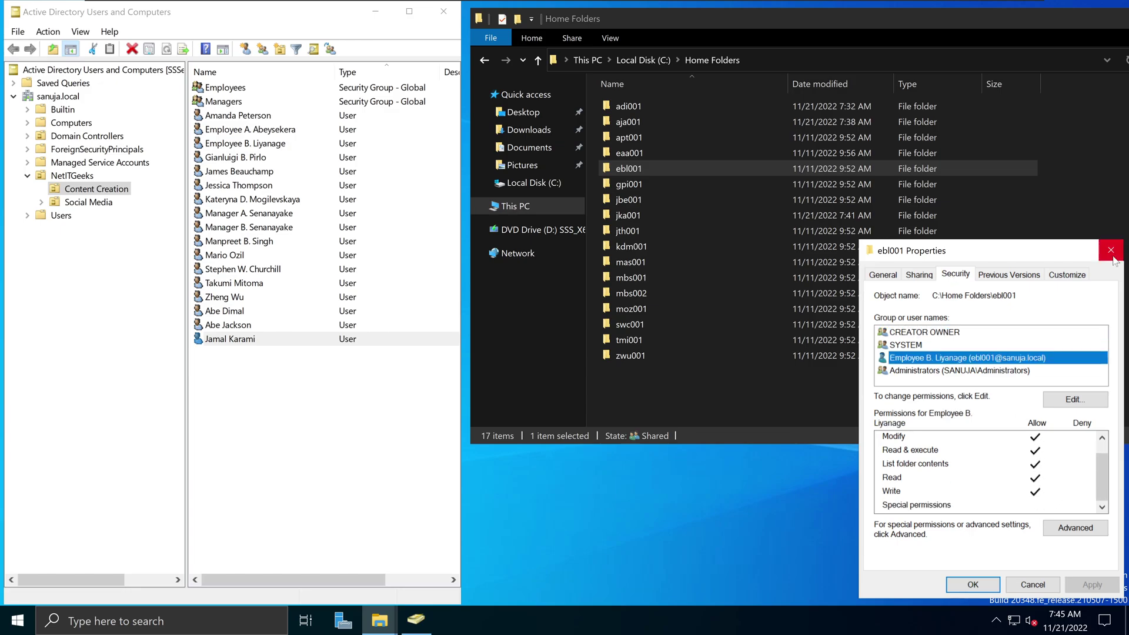
pyautogui.click(1110, 251)
pyautogui.rightClick(644, 200)
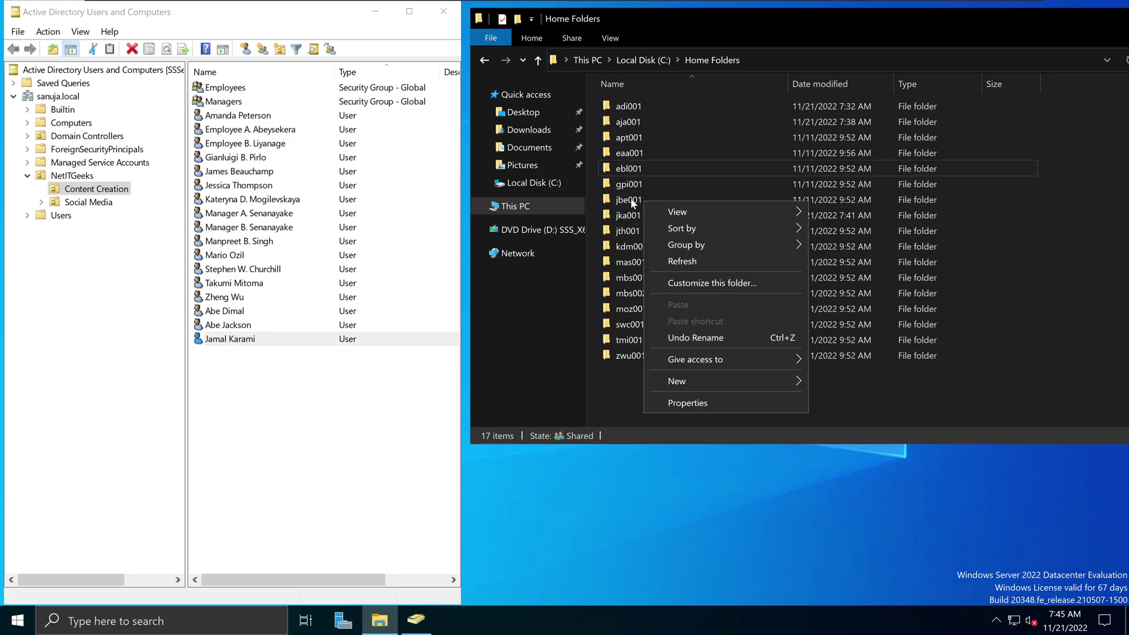
pyautogui.rightClick(631, 198)
pyautogui.click(670, 451)
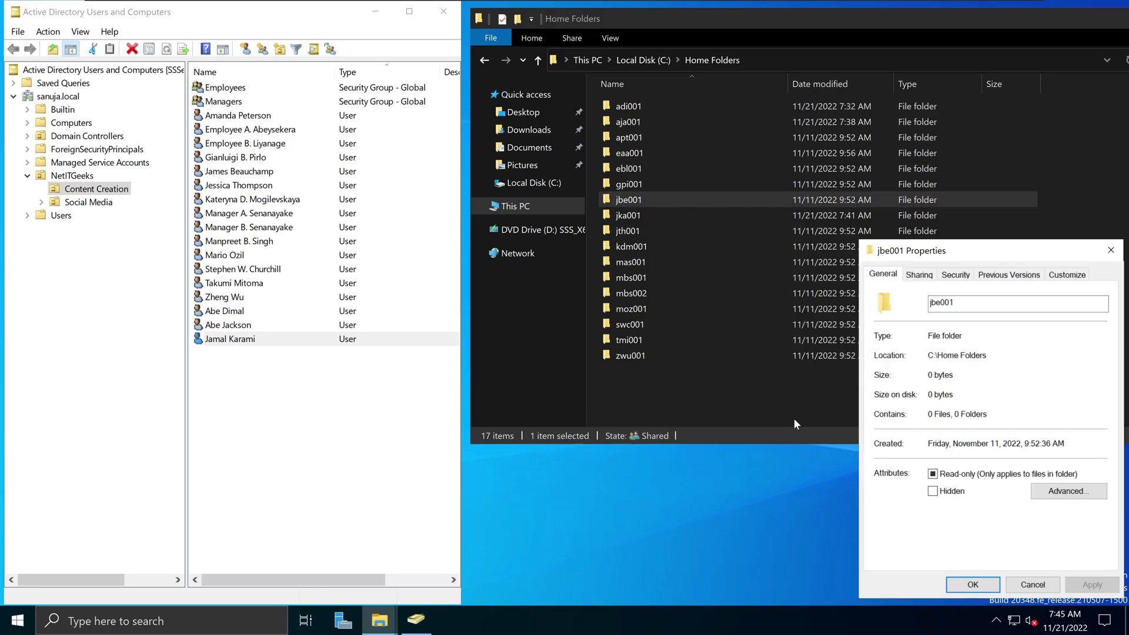
pyautogui.click(943, 275)
pyautogui.click(949, 360)
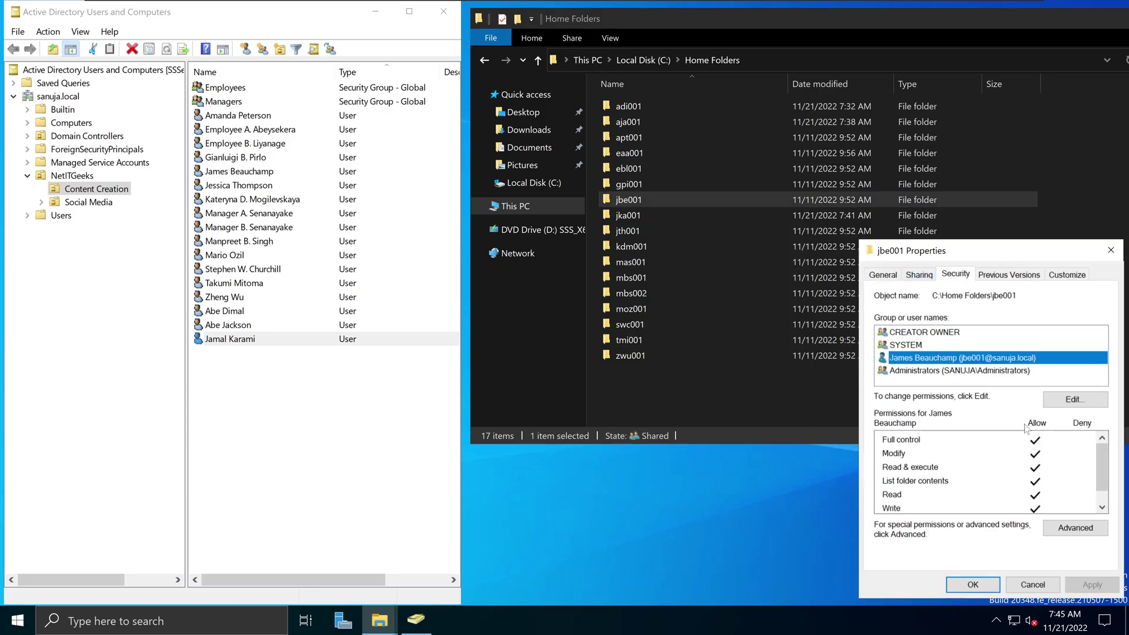
pyautogui.click(1110, 252)
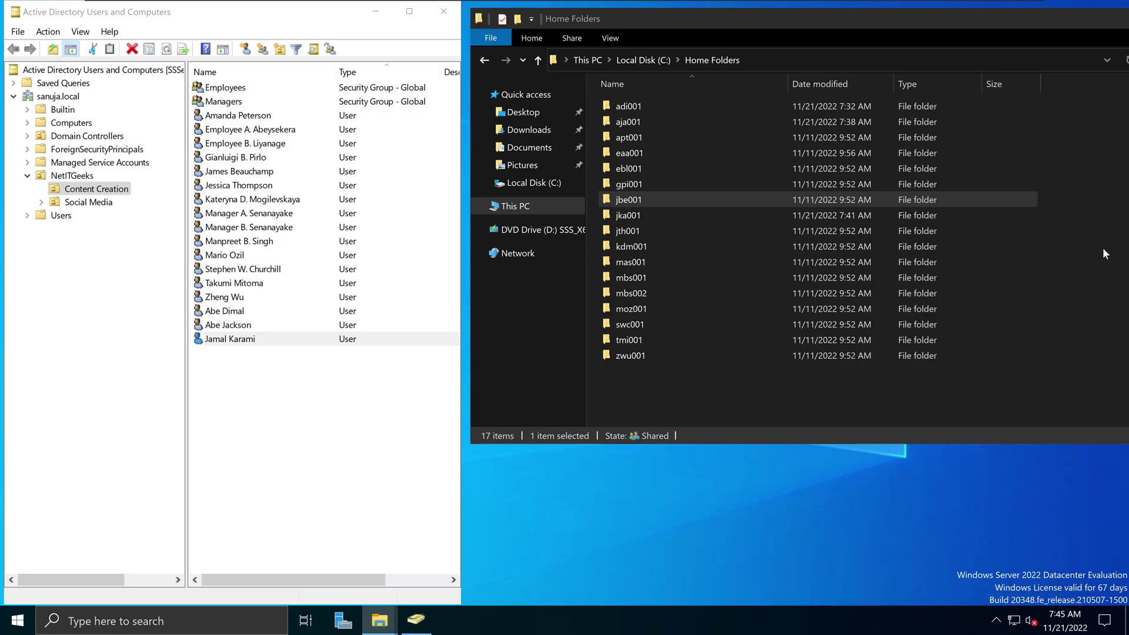
# Step: Review the user's full permission list on jka001, then close it and select the folder
pyautogui.rightClick(630, 216)
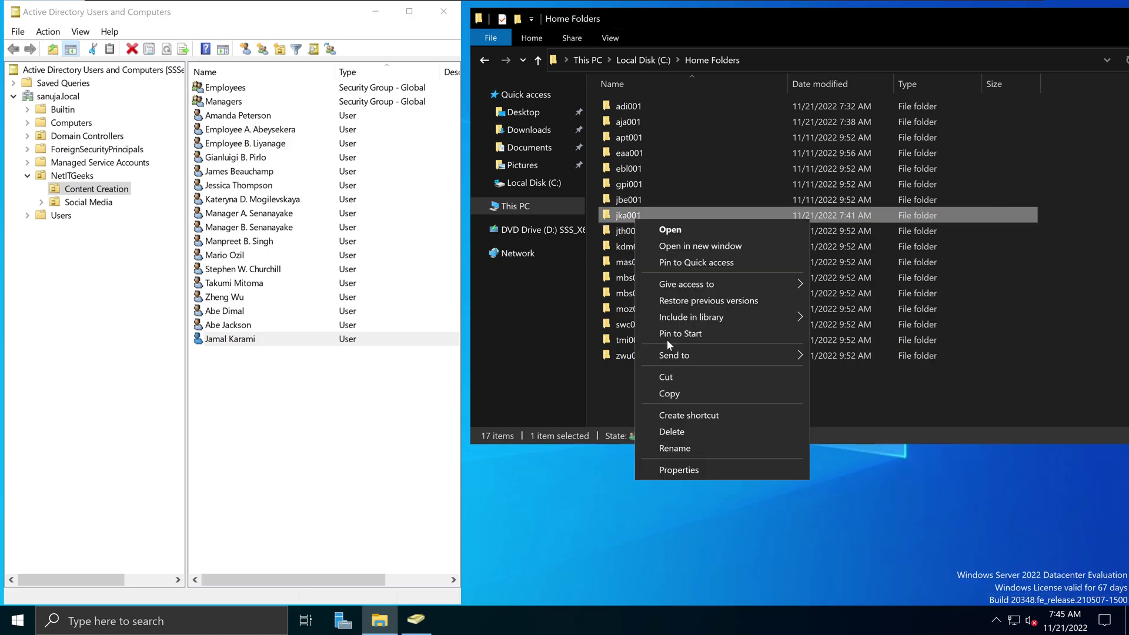
pyautogui.click(680, 470)
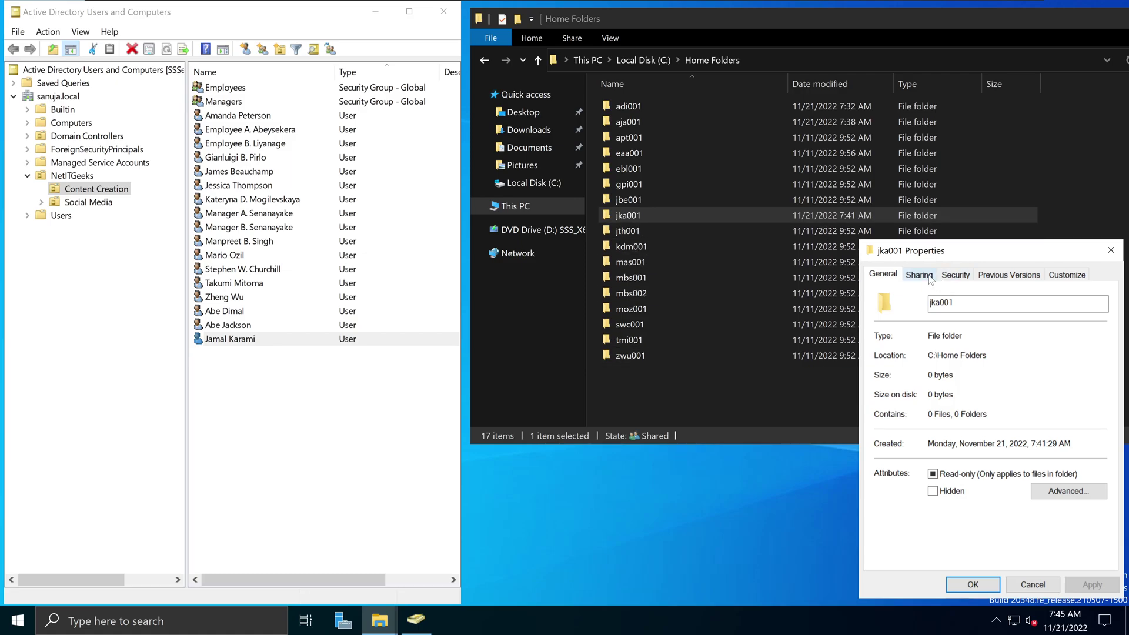
pyautogui.click(956, 275)
pyautogui.click(993, 357)
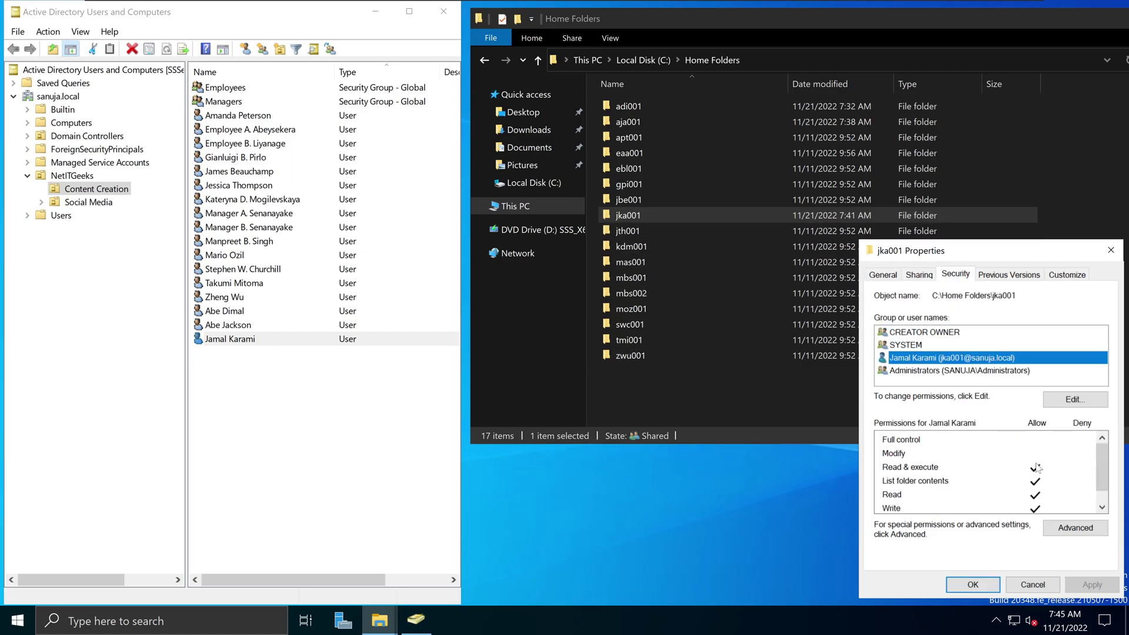
pyautogui.click(1021, 481)
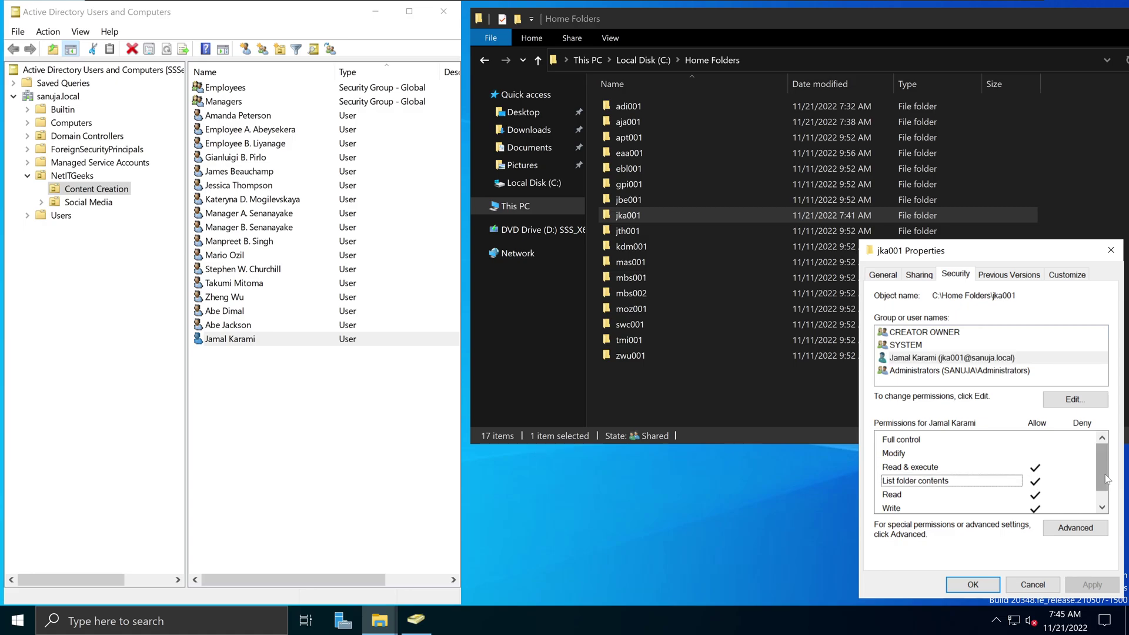
pyautogui.scroll(-1, 1024, 470)
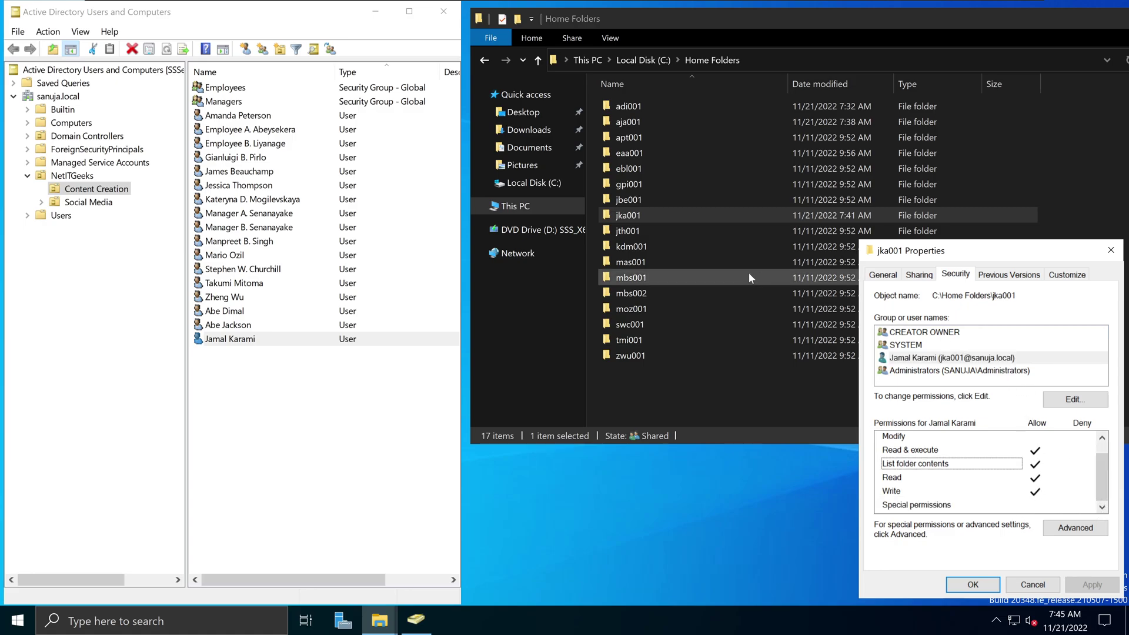
pyautogui.click(1111, 254)
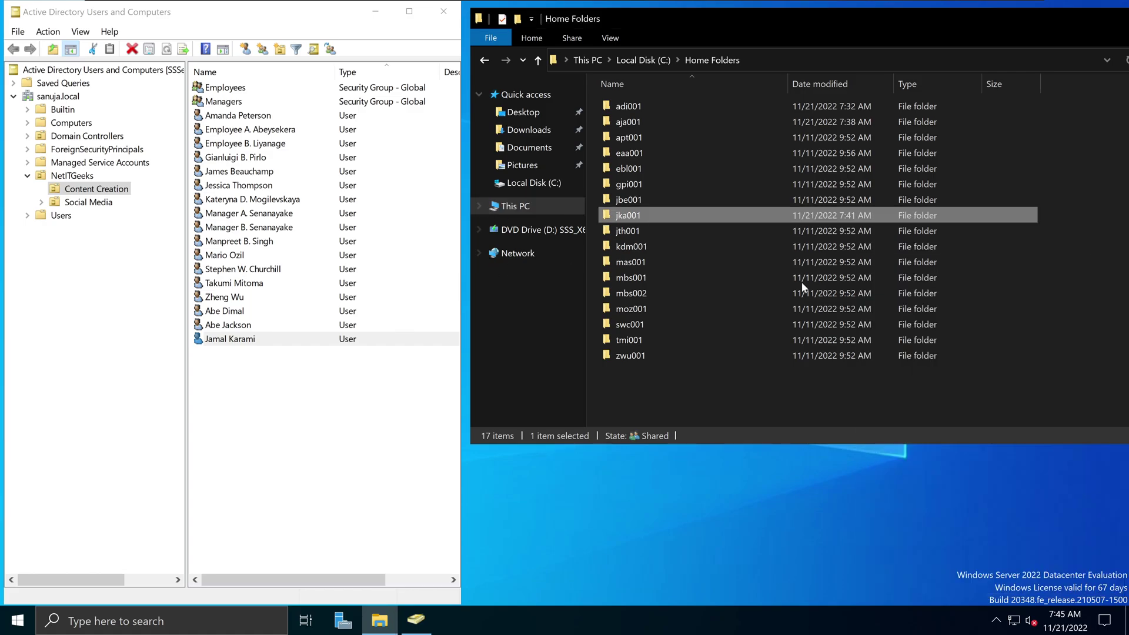
pyautogui.click(349, 446)
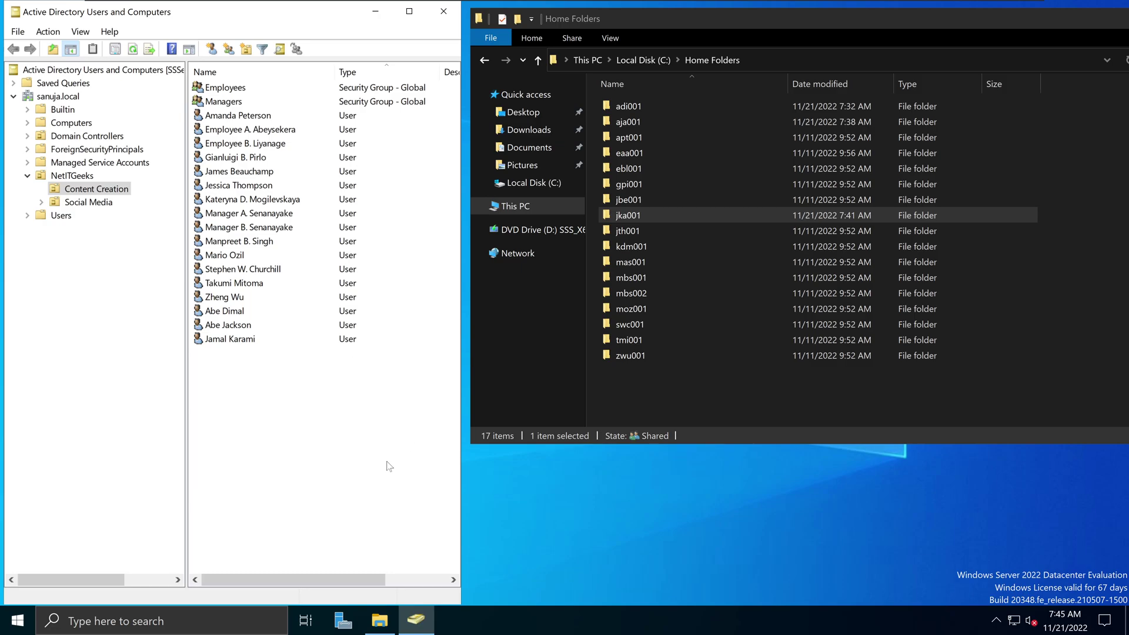
pyautogui.click(618, 218)
pyautogui.rightClick(640, 216)
# Step: Change the H: To path's ending from jka001 to %username% and apply it
pyautogui.click(237, 341)
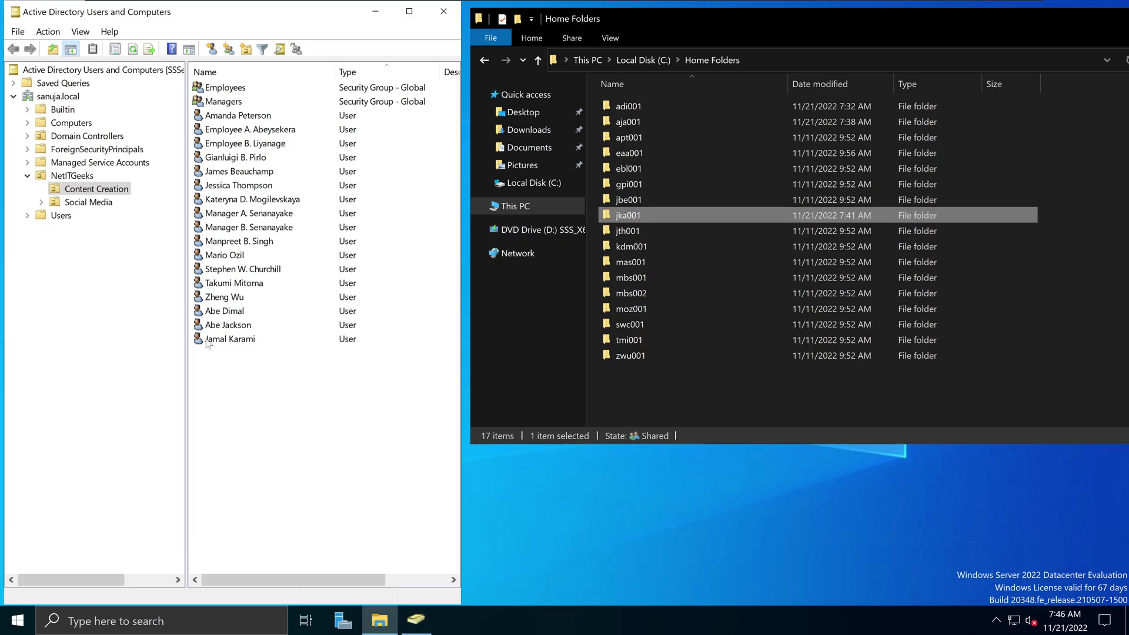
pyautogui.rightClick(238, 342)
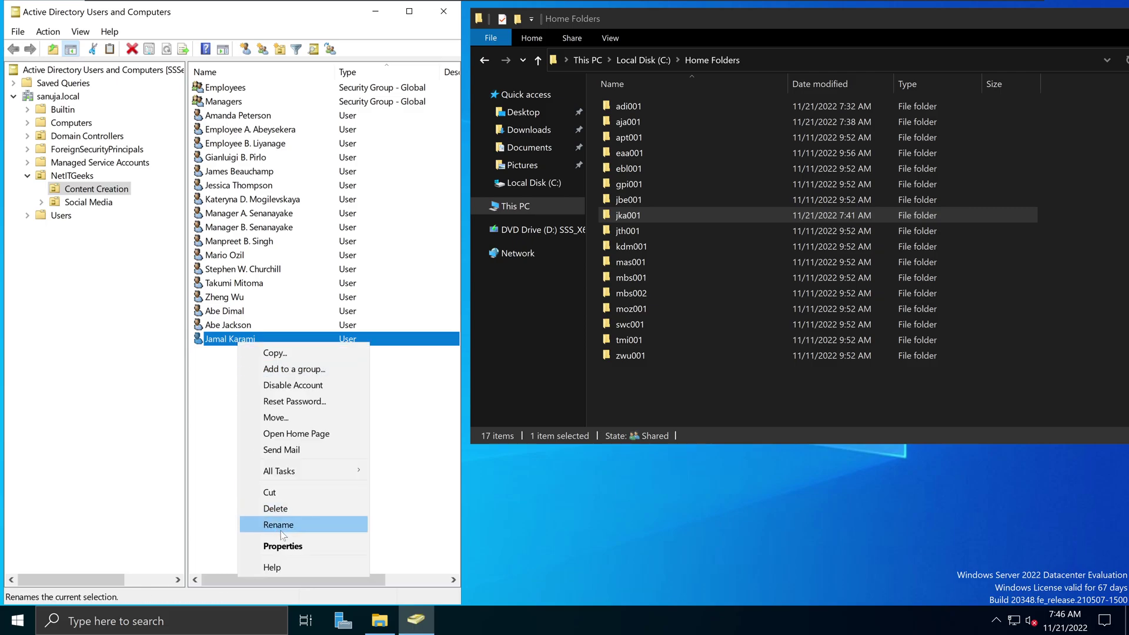
pyautogui.click(275, 547)
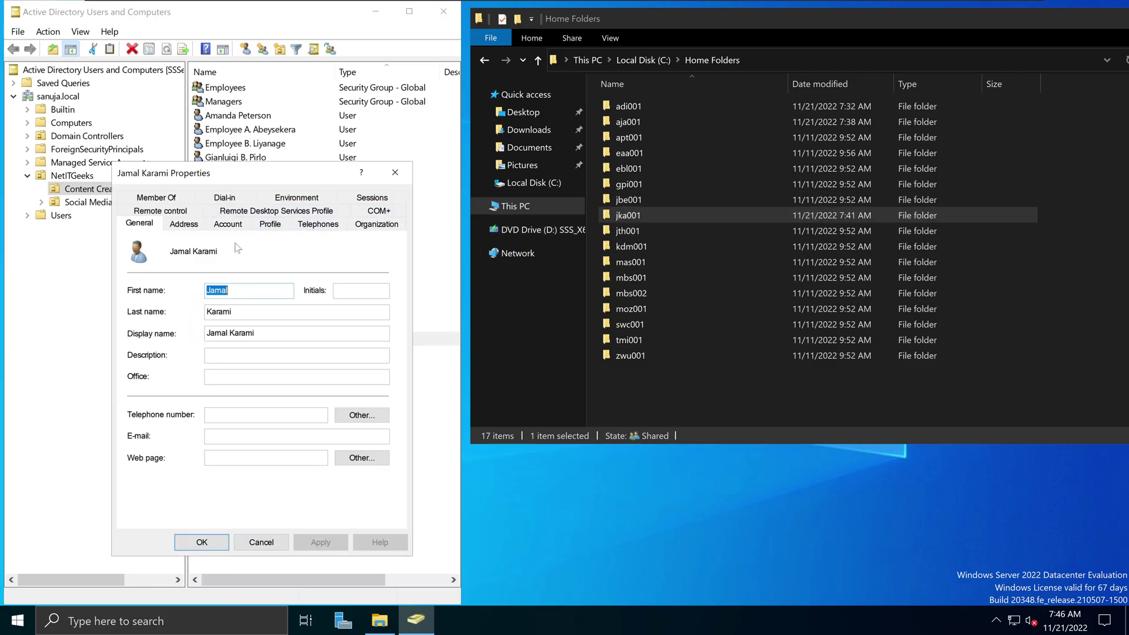
pyautogui.click(197, 226)
pyautogui.click(224, 227)
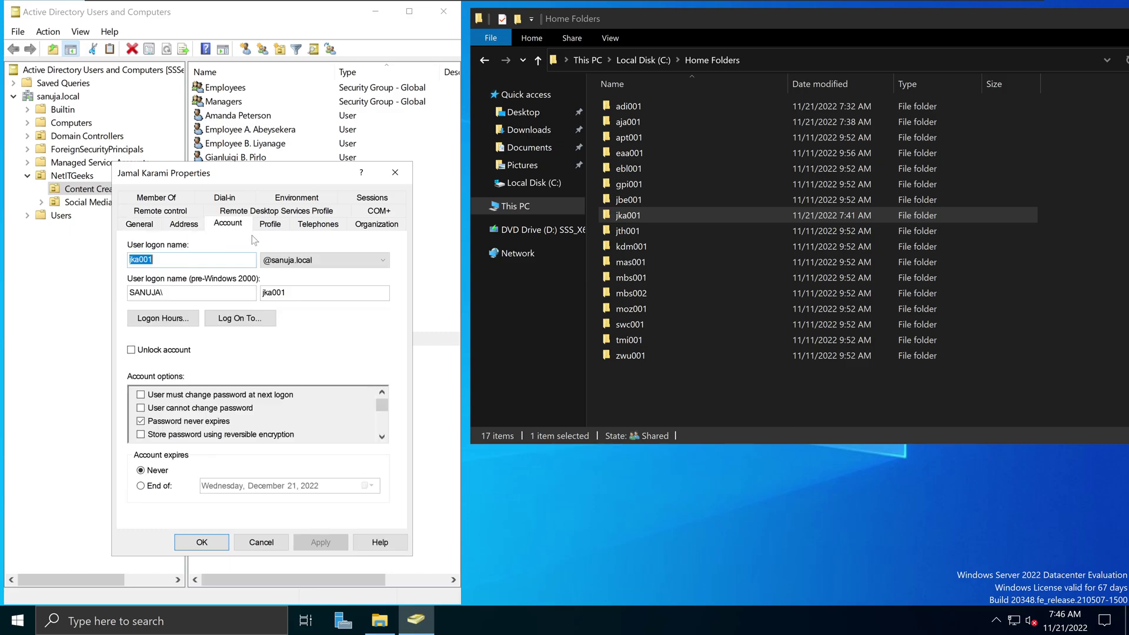
pyautogui.click(274, 224)
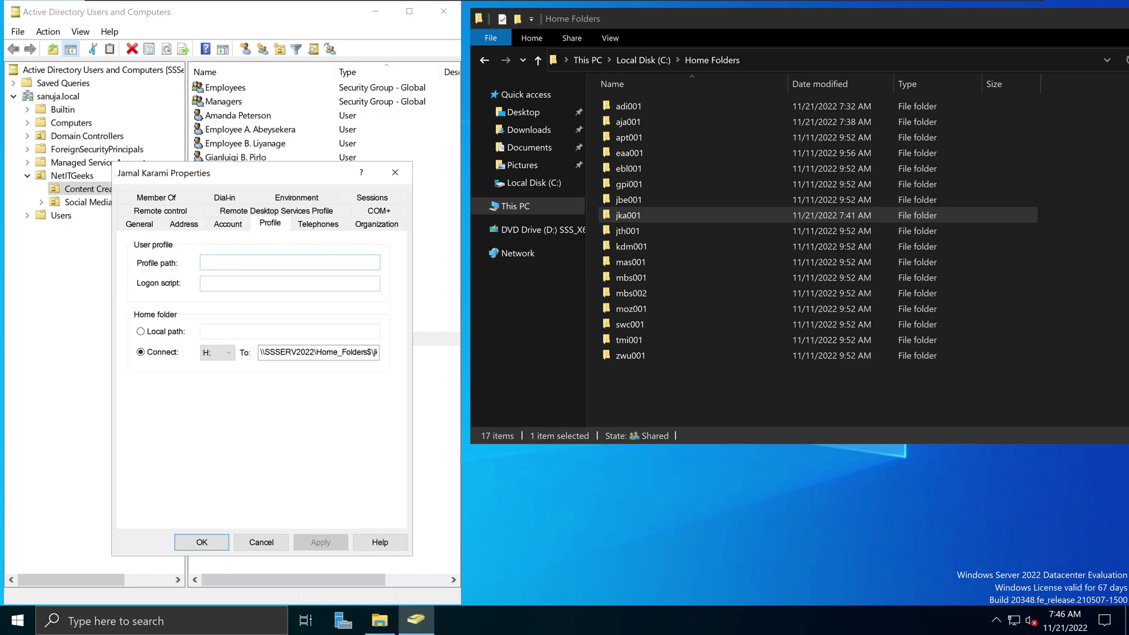
pyautogui.moveTo(355, 352); pyautogui.dragTo(378, 352)
pyautogui.click(355, 352)
pyautogui.click(354, 351)
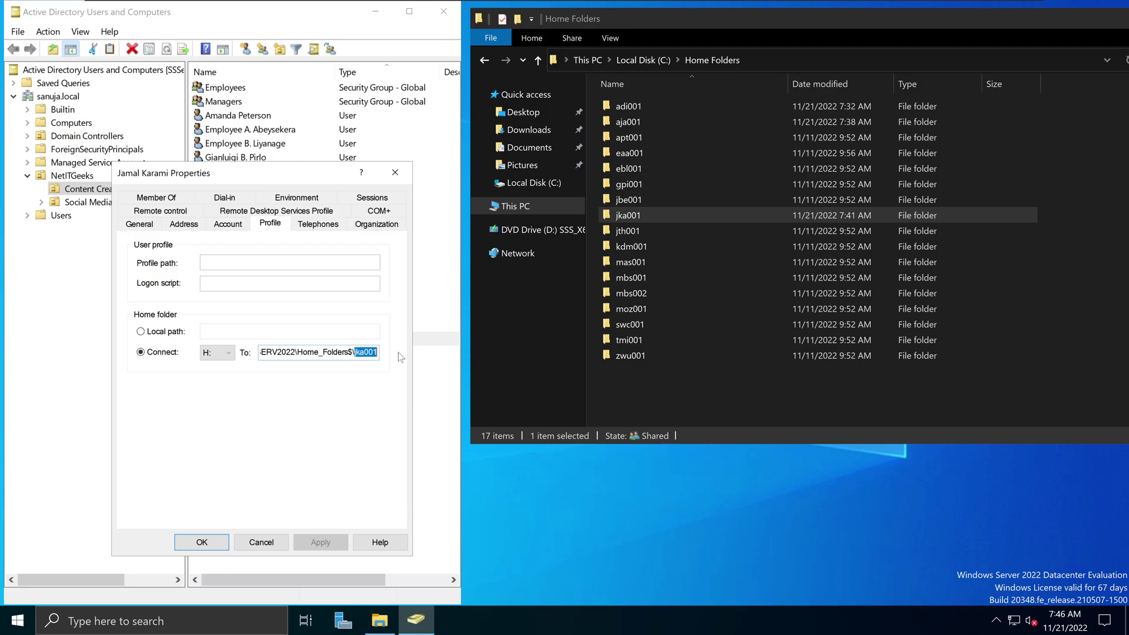
pyautogui.write('%us')
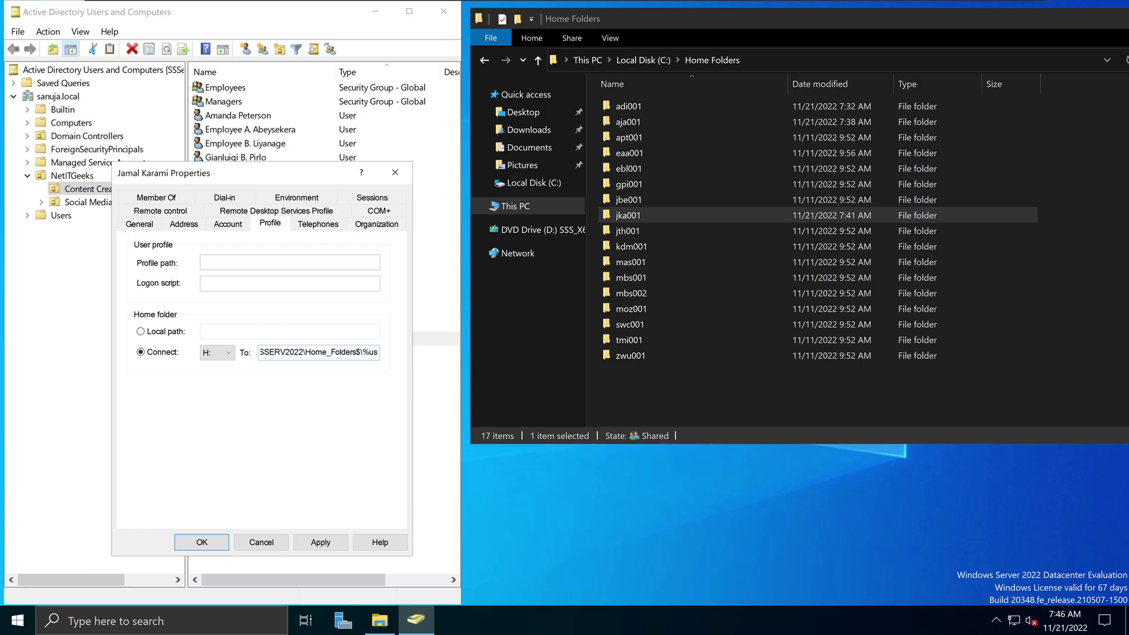
pyautogui.write('ername%')
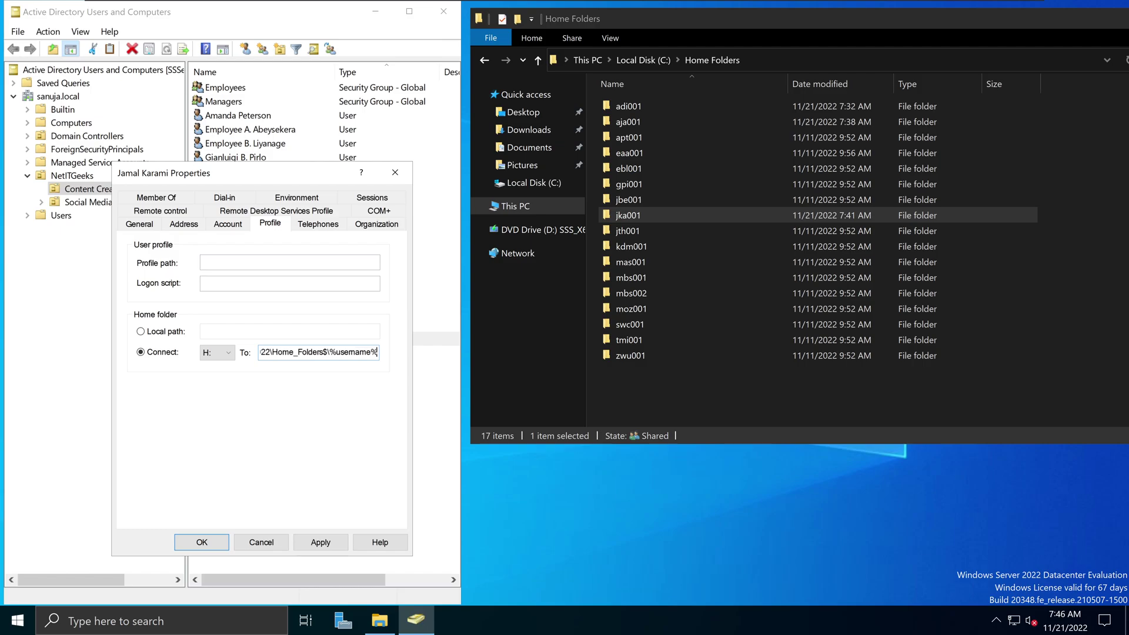
pyautogui.click(329, 543)
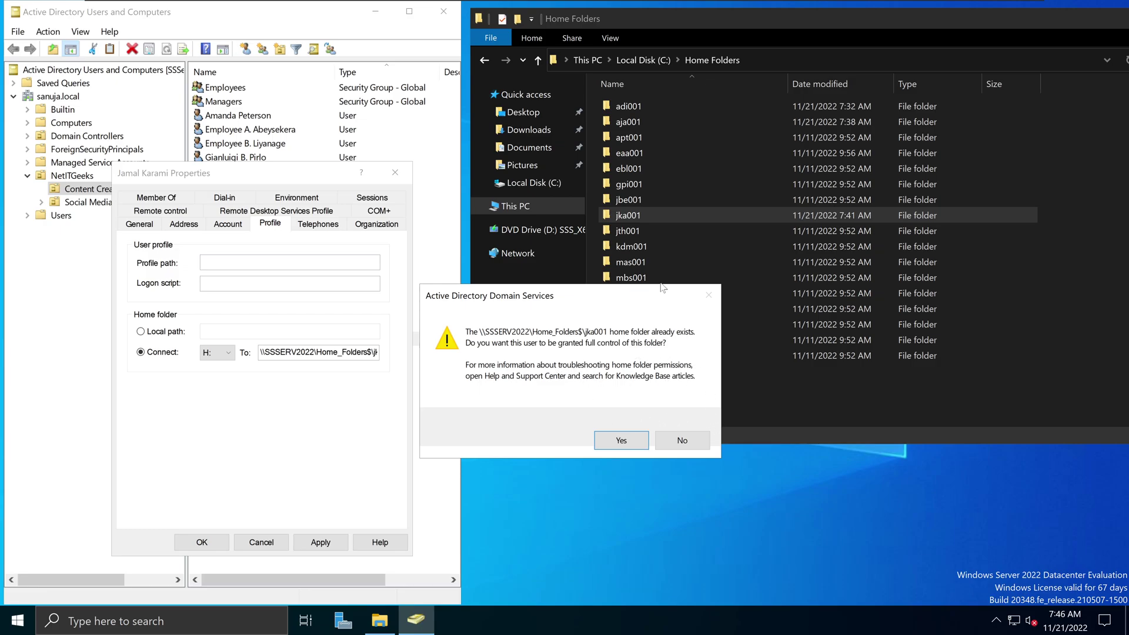
# Step: With the prompt moved aside, check the user's current permissions on the home folder
pyautogui.moveTo(631, 294); pyautogui.dragTo(363, 293)
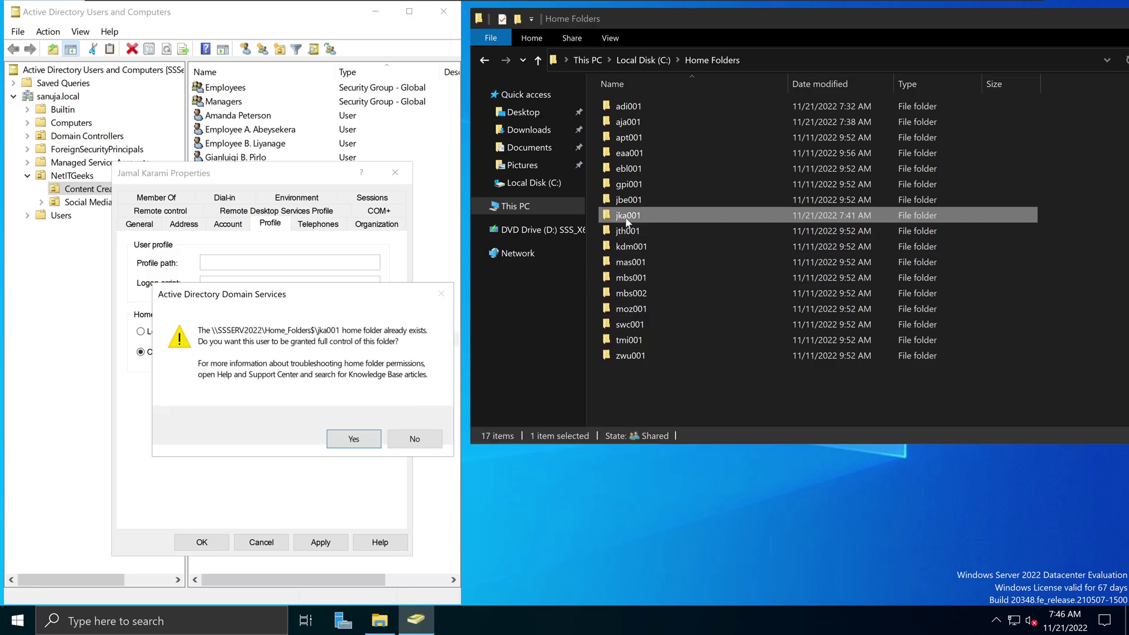
pyautogui.rightClick(627, 218)
pyautogui.click(681, 468)
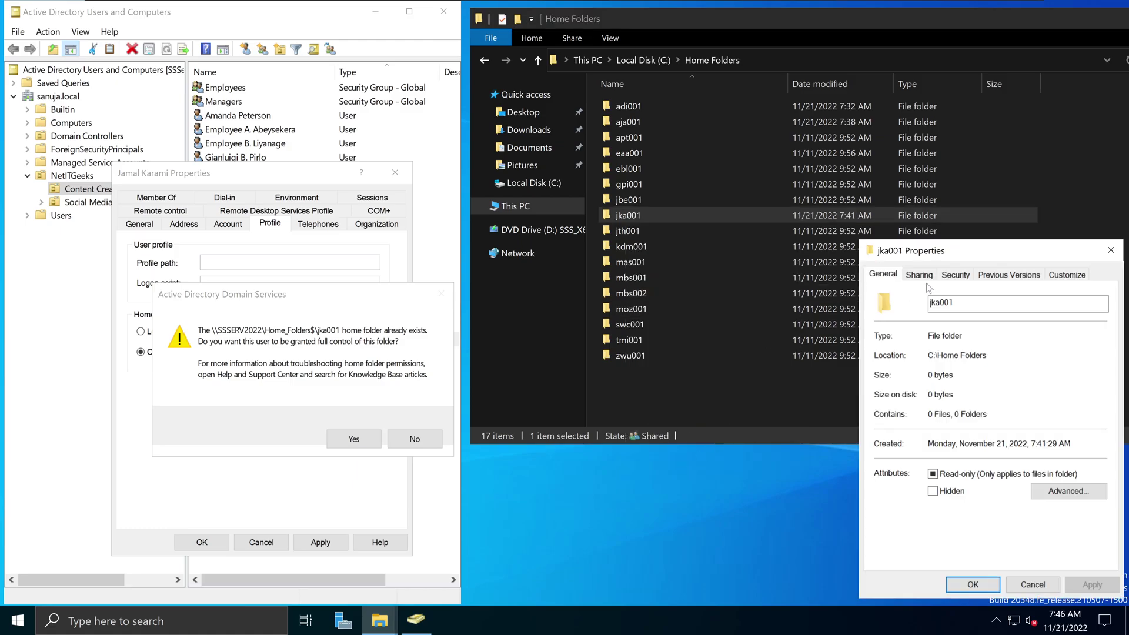
pyautogui.click(955, 275)
pyautogui.click(971, 359)
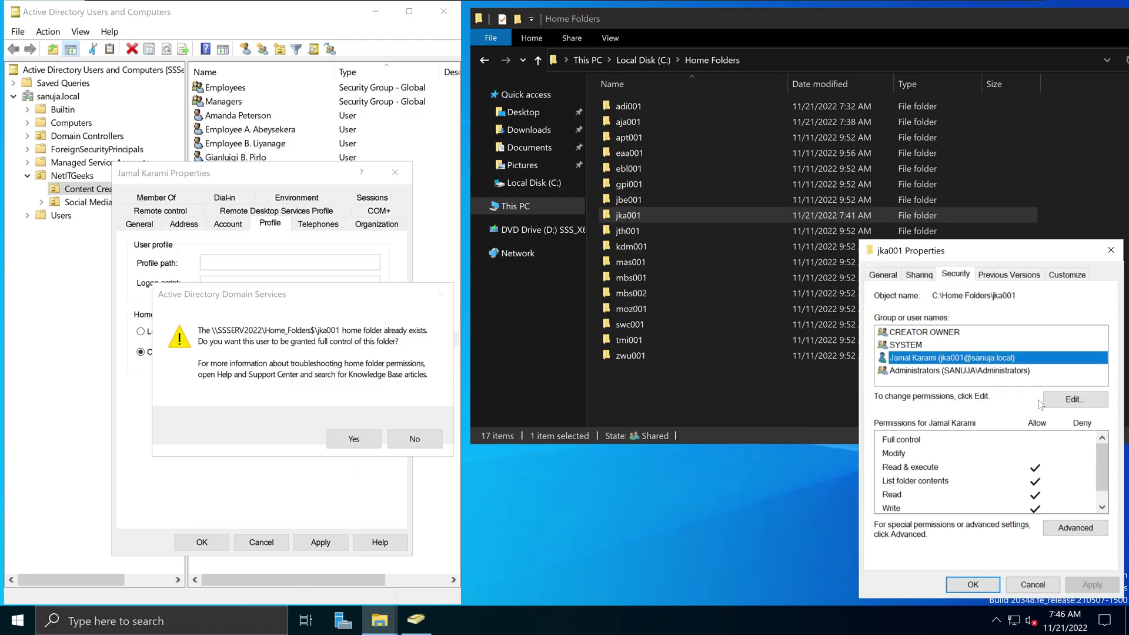
# Step: Decline full control and retype %username% as the H: path's folder name
pyautogui.click(428, 440)
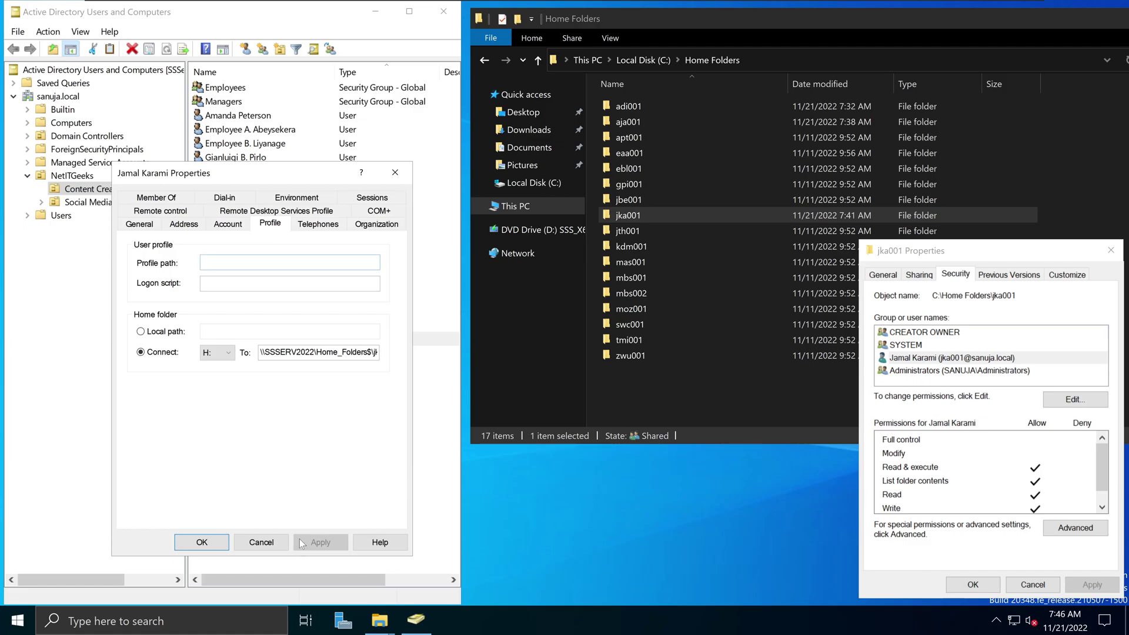
pyautogui.moveTo(375, 352); pyautogui.dragTo(380, 353)
pyautogui.click(360, 351)
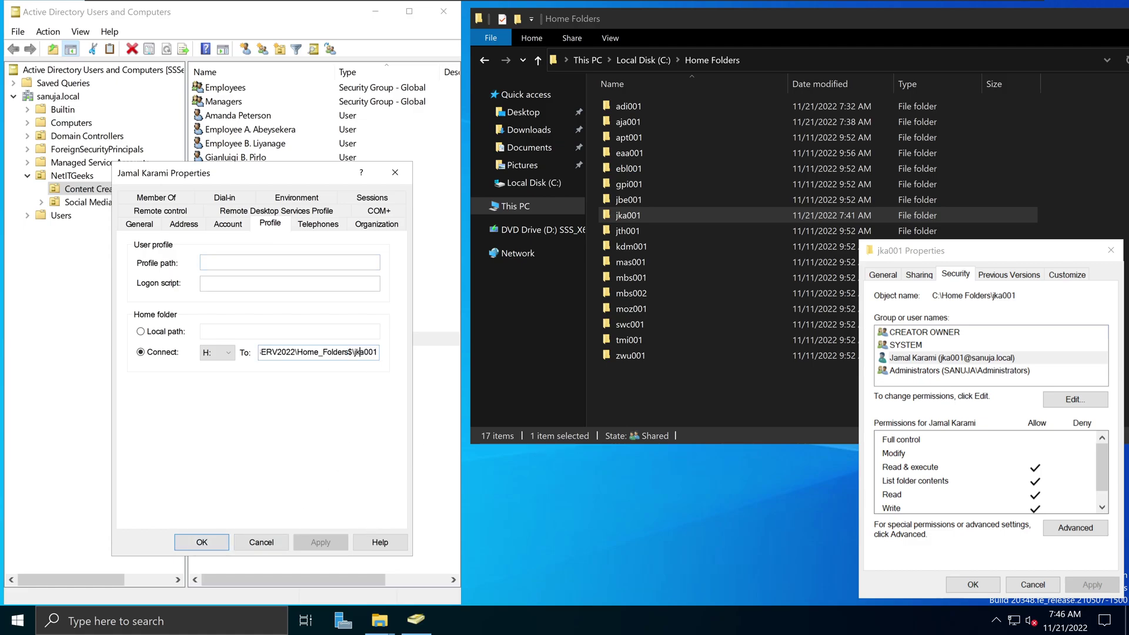
pyautogui.hotkey('shift', 'End')
pyautogui.write('%')
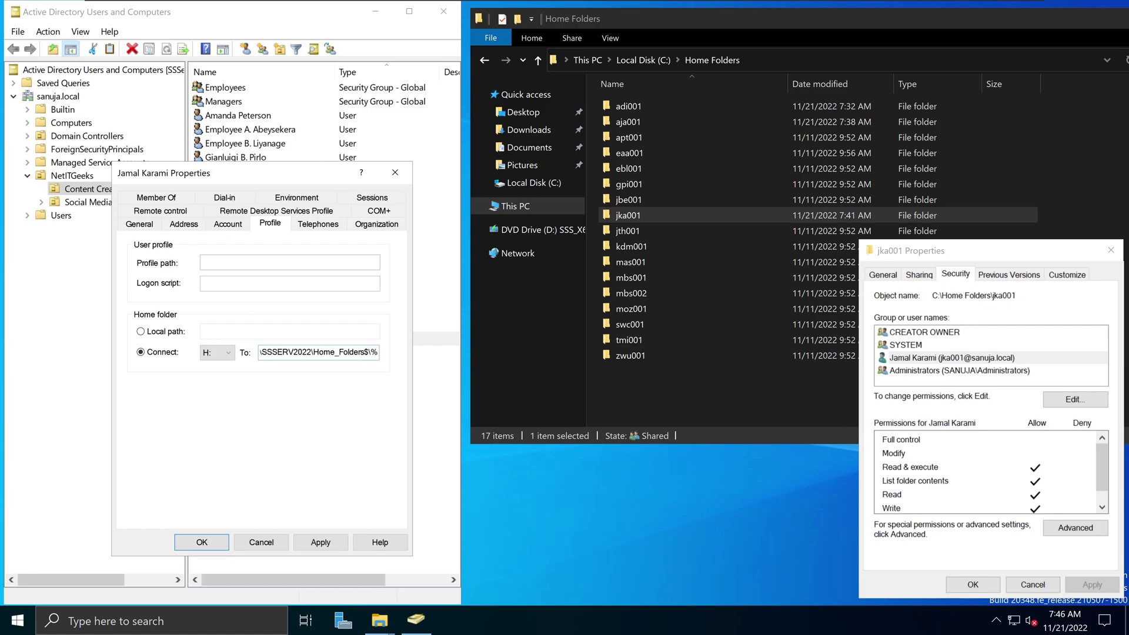
pyautogui.write('username')
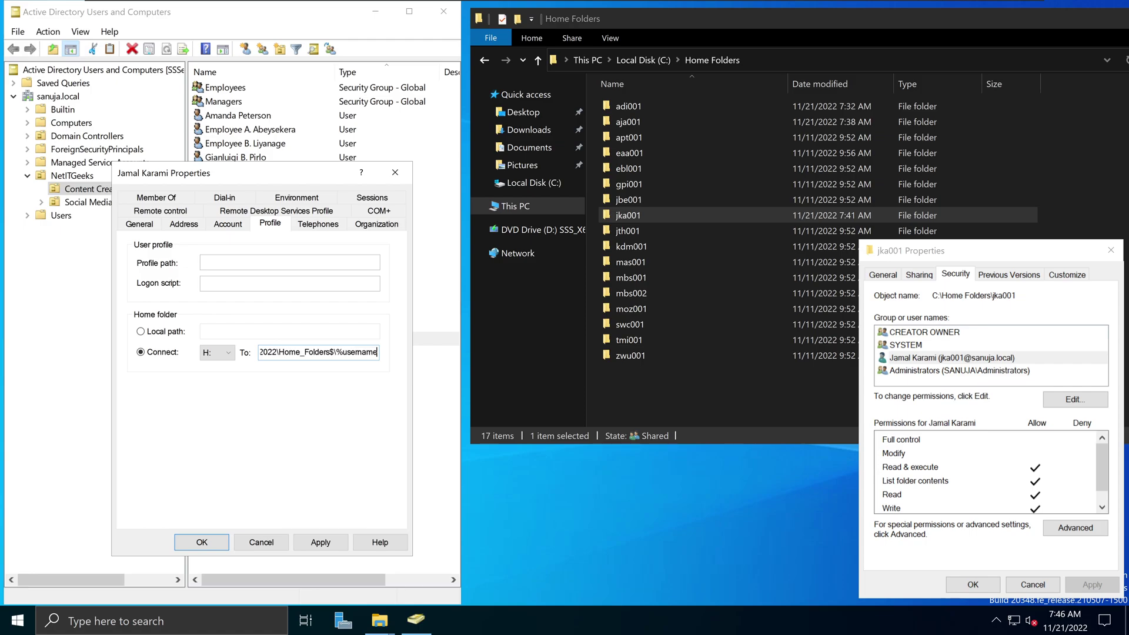
pyautogui.write('%')
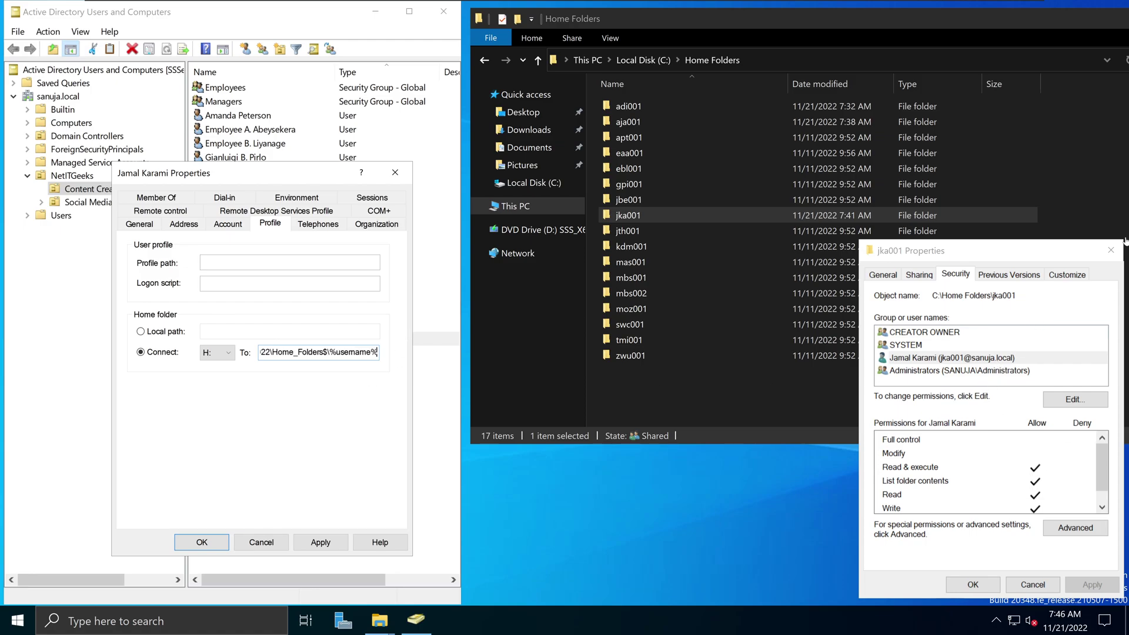
pyautogui.click(1111, 251)
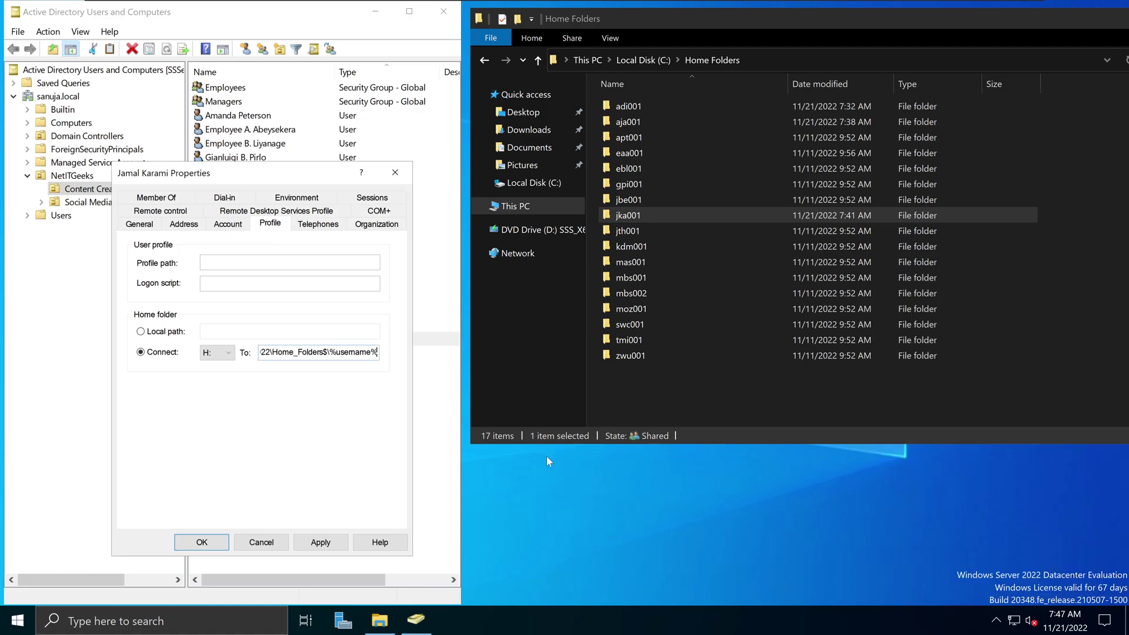
# Step: Apply the H: home folder path, accept granting the user full control, and save the account properties
pyautogui.click(318, 544)
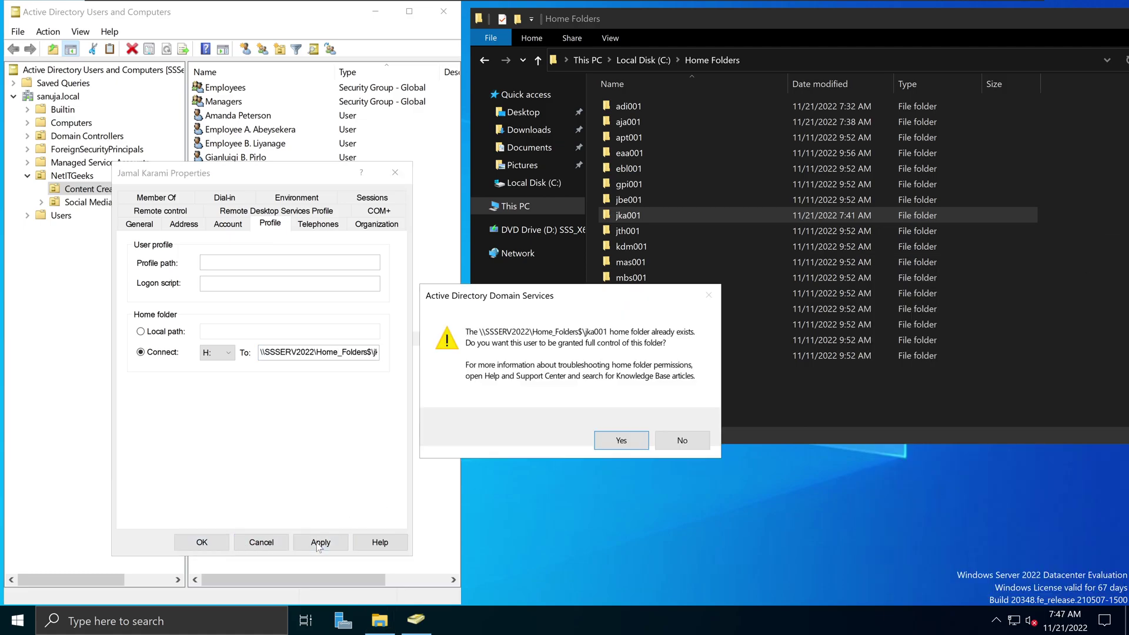
pyautogui.click(621, 440)
pyautogui.click(202, 541)
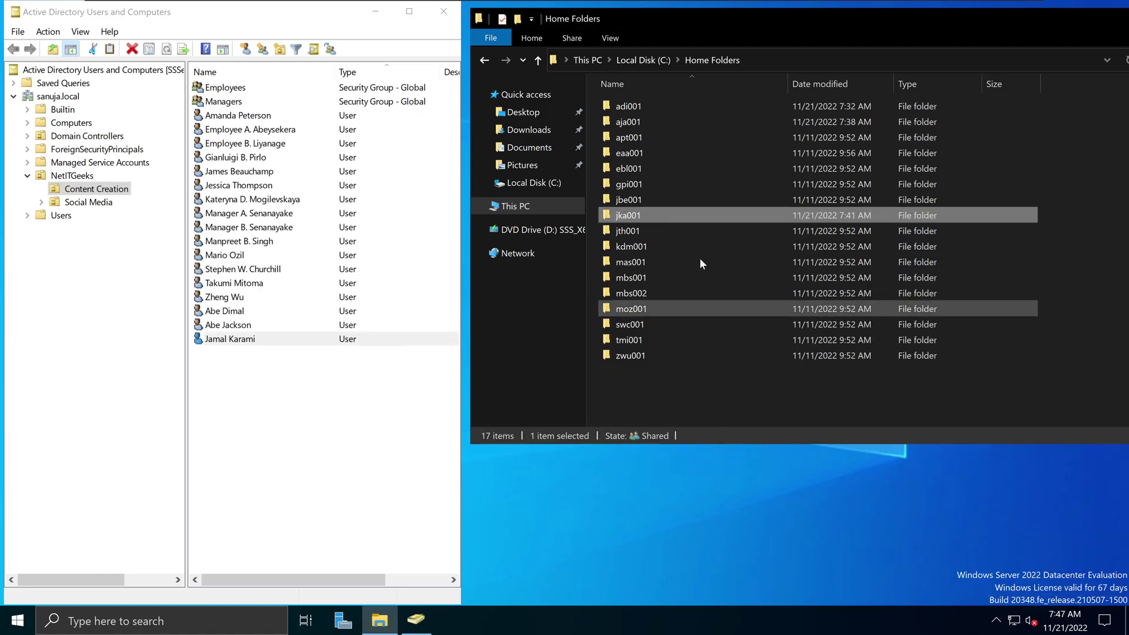
# Step: Confirm on the home folder's Security tab that the user is allowed Full control
pyautogui.rightClick(637, 215)
pyautogui.click(675, 469)
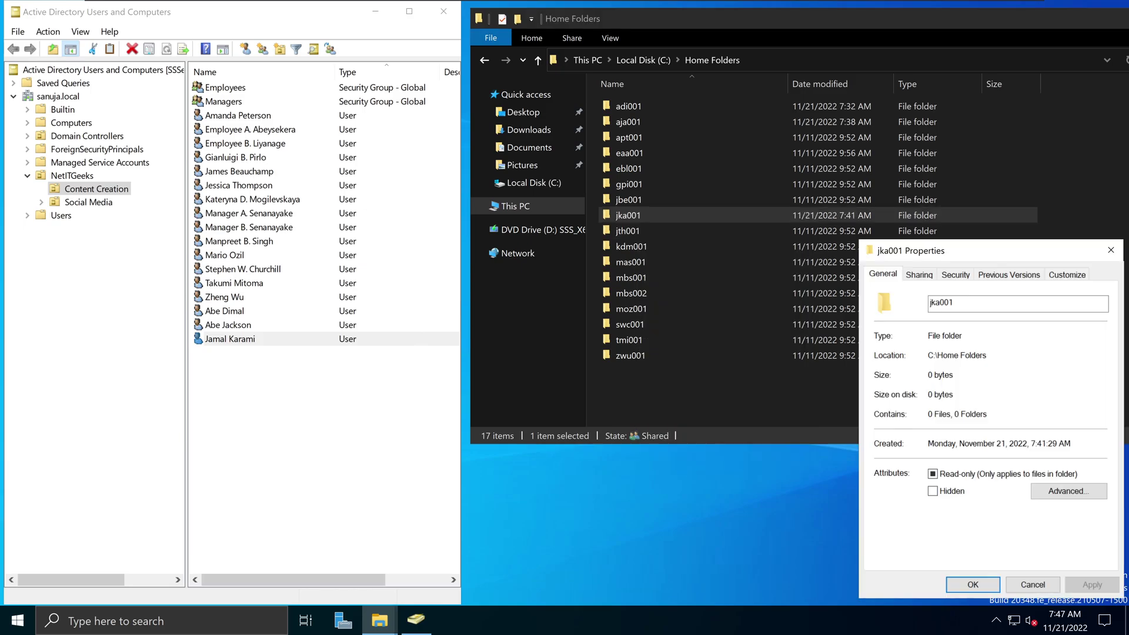
pyautogui.click(962, 276)
pyautogui.click(967, 357)
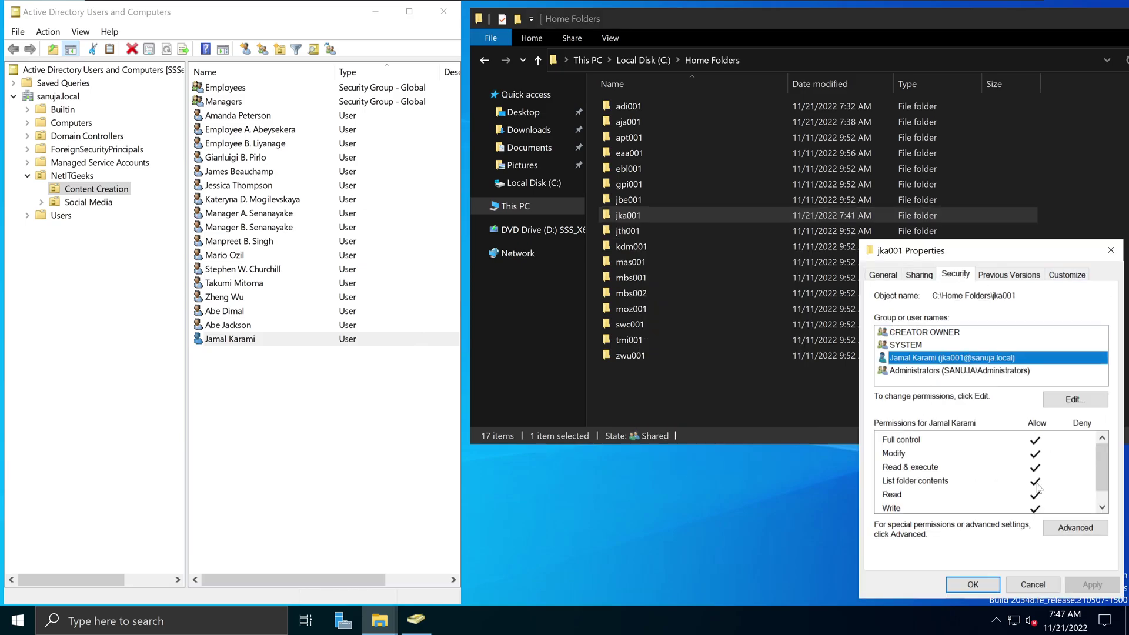
pyautogui.click(900, 445)
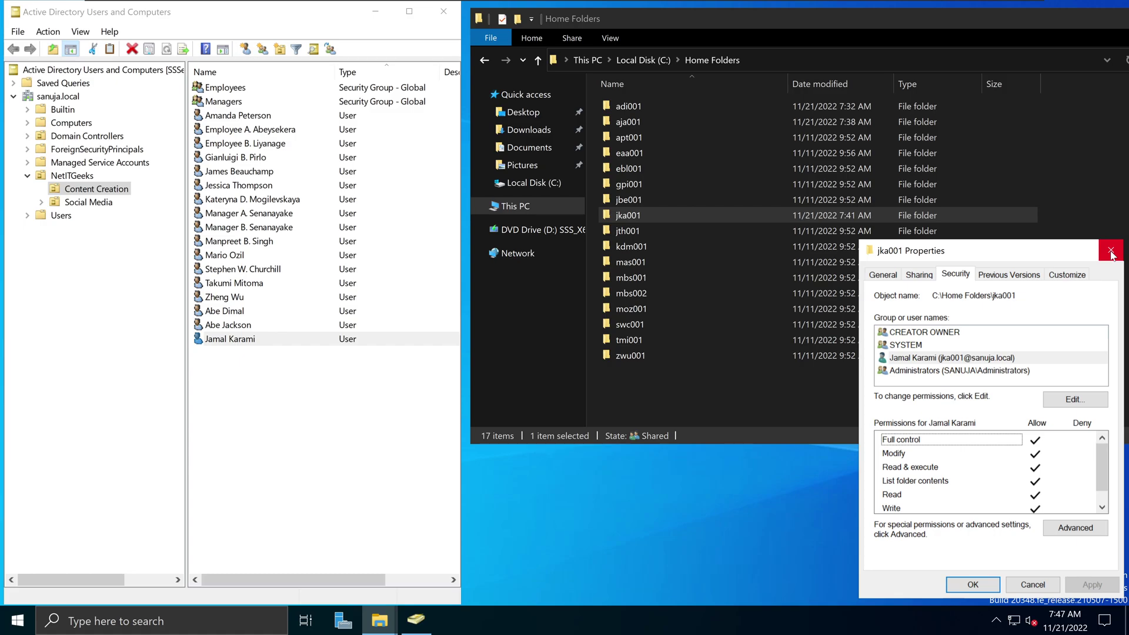
# Step: Close the home folder's Properties dialog and the Home Folders window, returning to the directory user list
pyautogui.click(1111, 251)
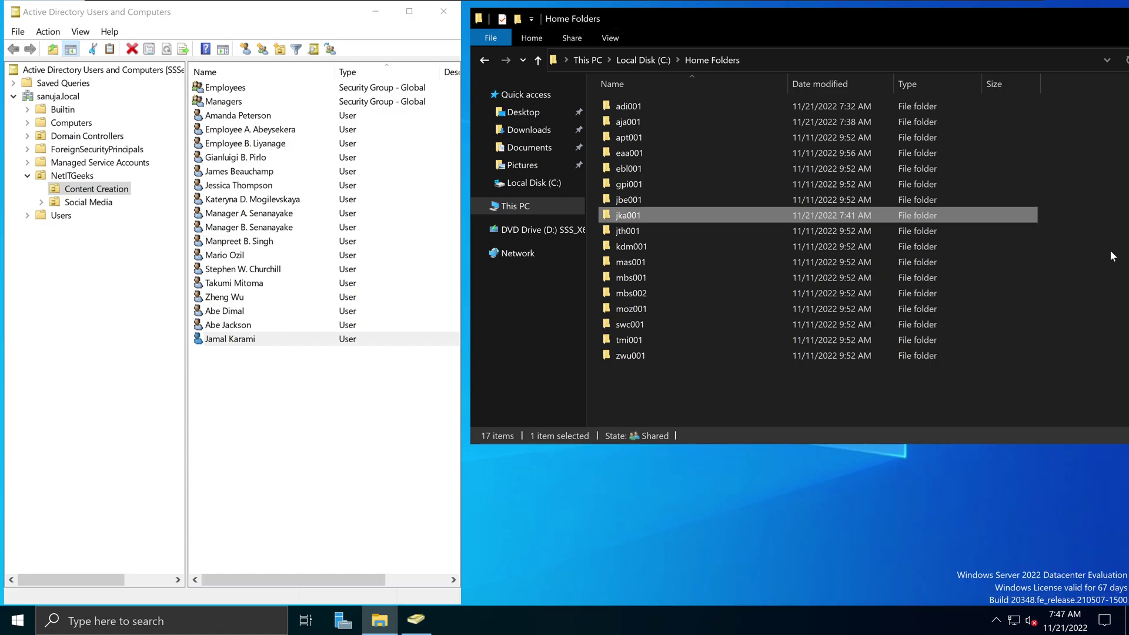
pyautogui.moveTo(996, 19); pyautogui.dragTo(682, 58)
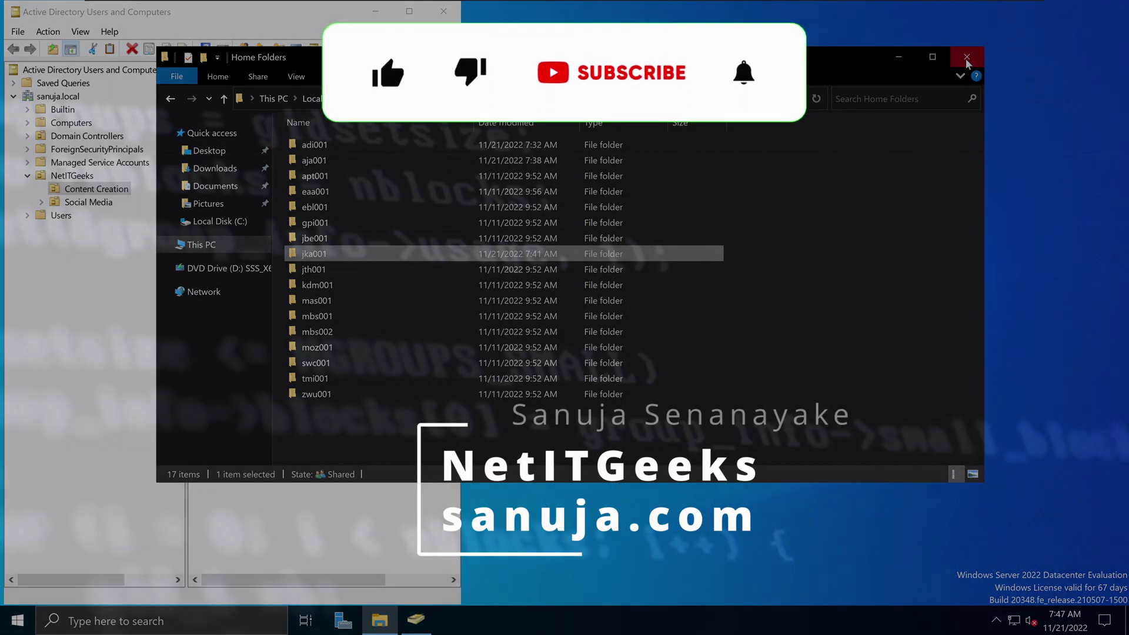
pyautogui.click(967, 59)
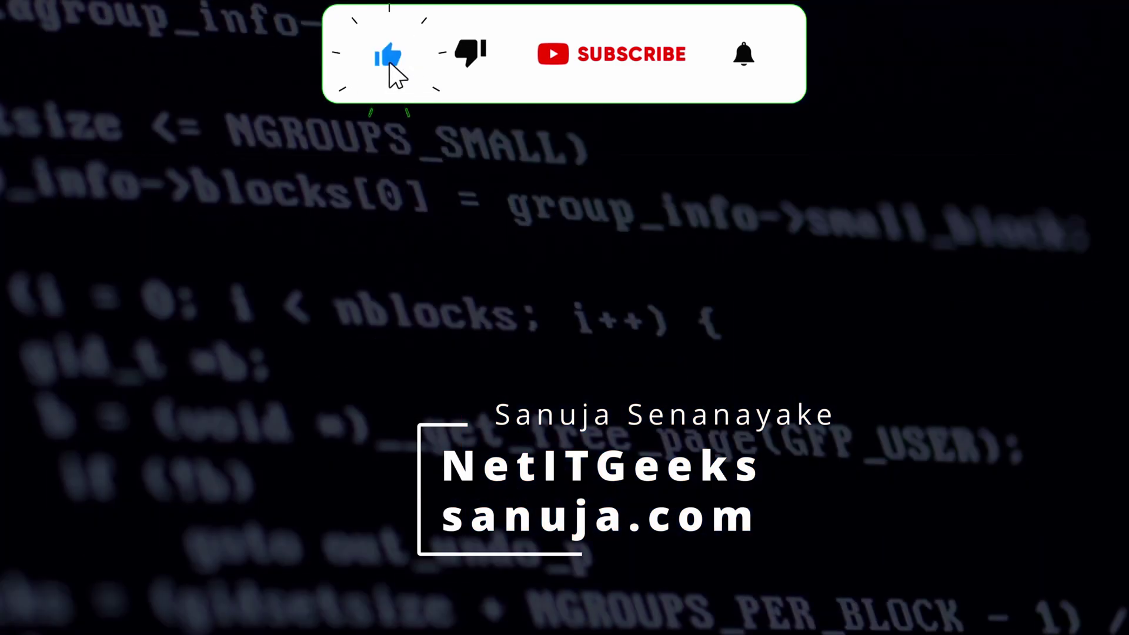